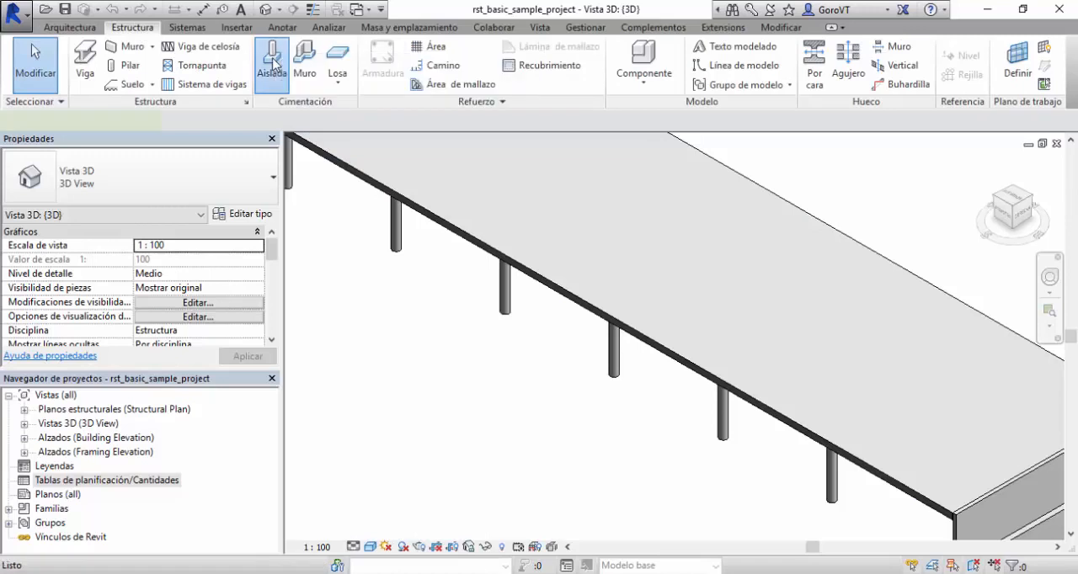
Place an M_Footing-Rectangular 1800 x 1200 x 450mm isolated foundation under the middle visible column on level 01 - Entry Level.
{"action": "left_click", "coordinate": [274, 64]}
{"action": "left_click", "coordinate": [387, 123]}
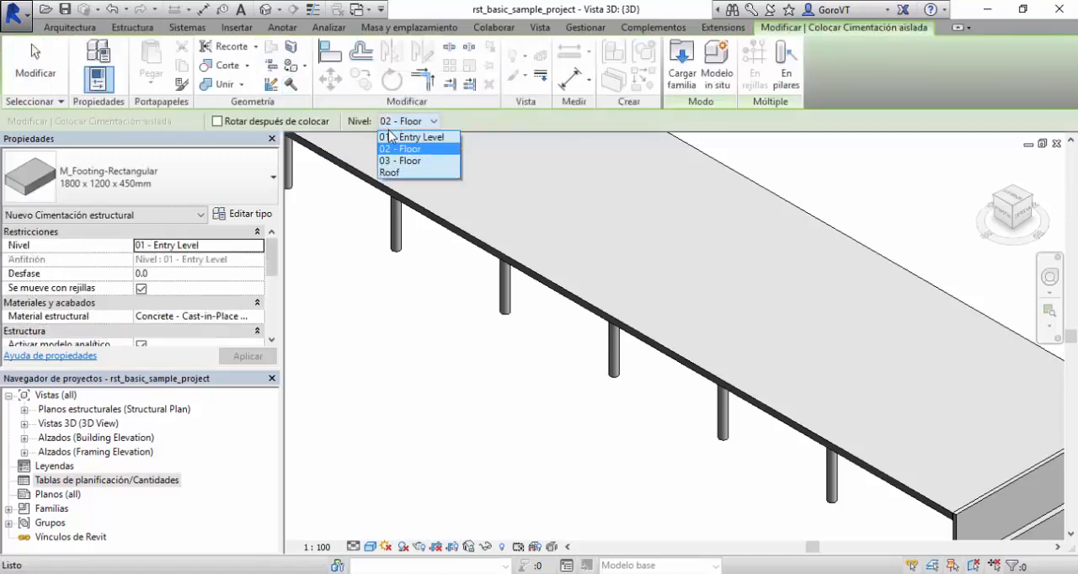
{"action": "left_click", "coordinate": [412, 138]}
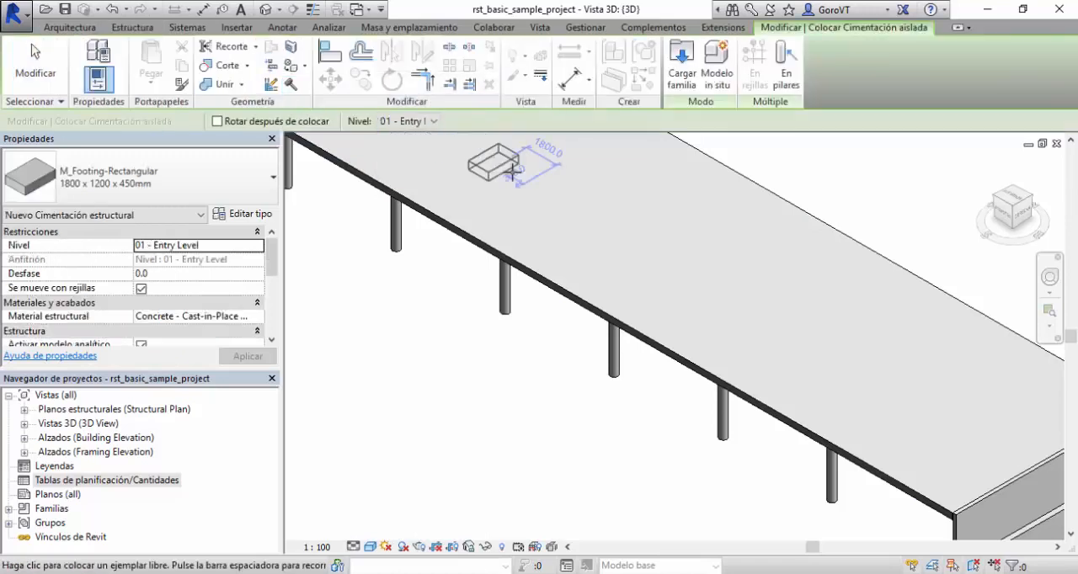
{"action": "left_click", "coordinate": [784, 75]}
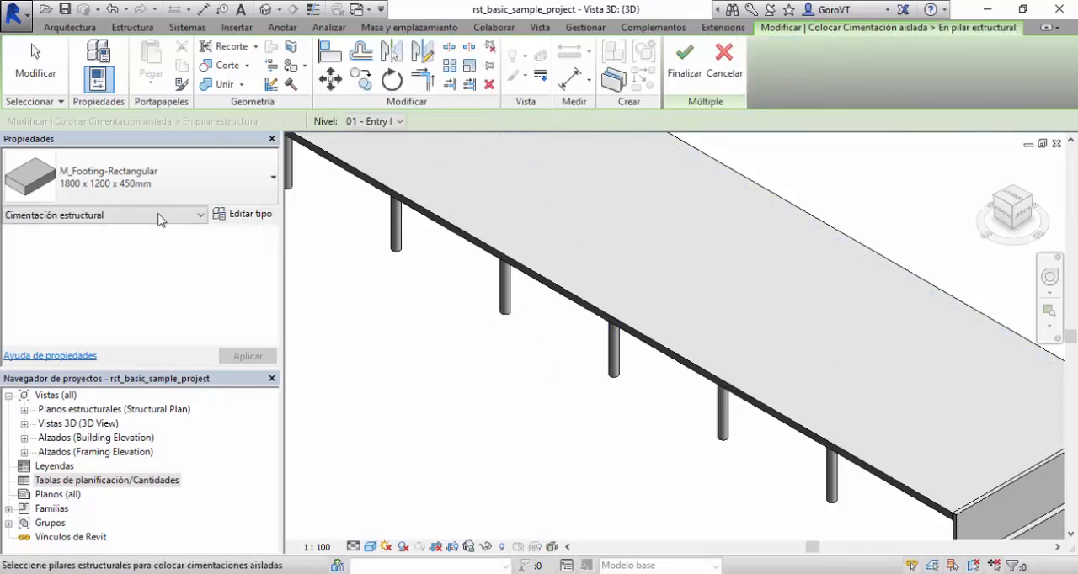
{"action": "left_click", "coordinate": [615, 354]}
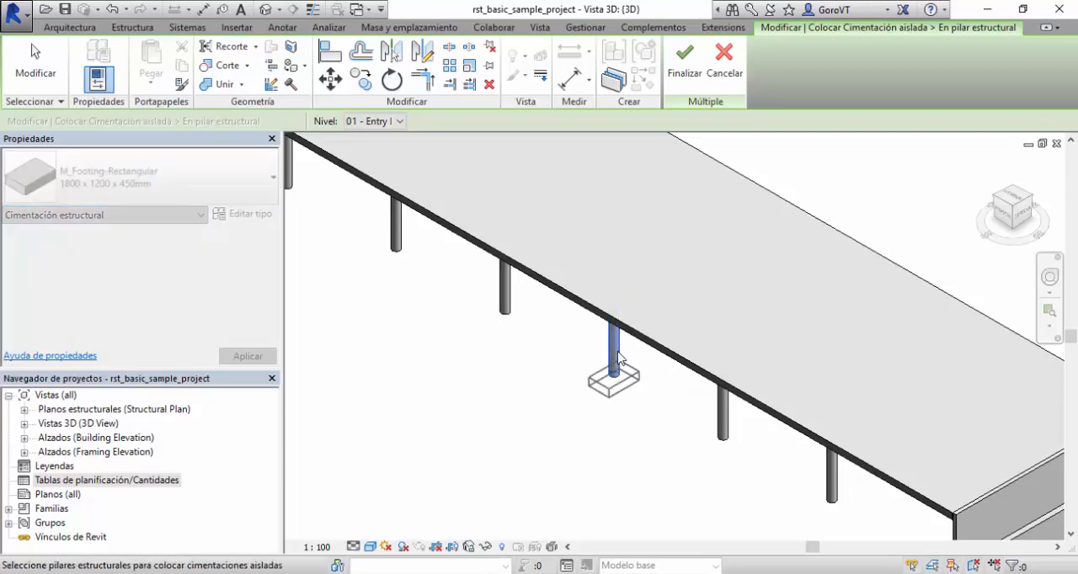
{"action": "left_click", "coordinate": [686, 67]}
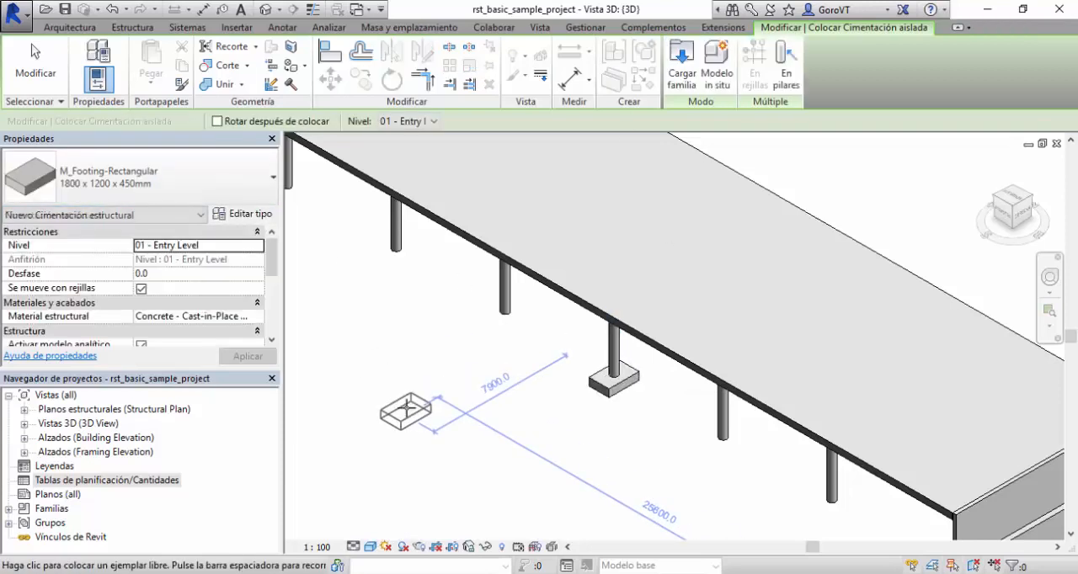
{"action": "key", "text": "Escape"}
{"action": "key", "text": "Escape"}
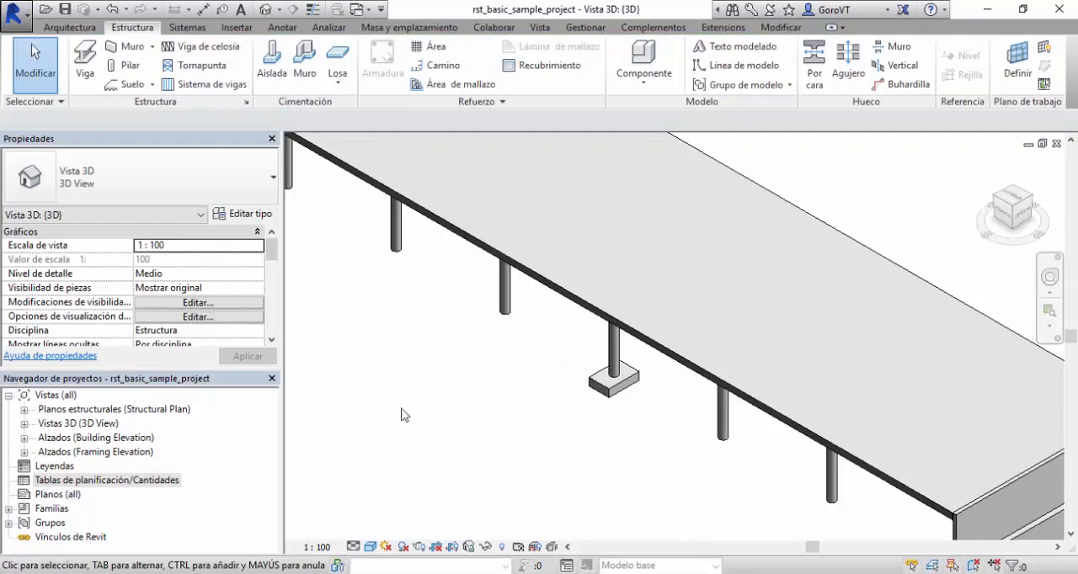
Open the 01 - Entry Level structural plan at the column with the new footing.
{"action": "double_click", "coordinate": [73, 411]}
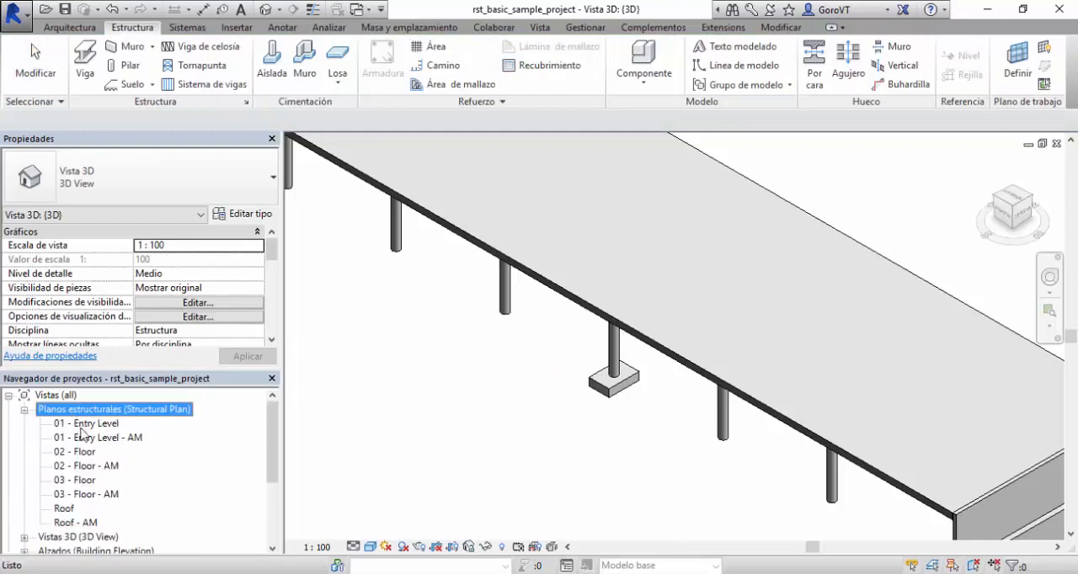
{"action": "double_click", "coordinate": [86, 423]}
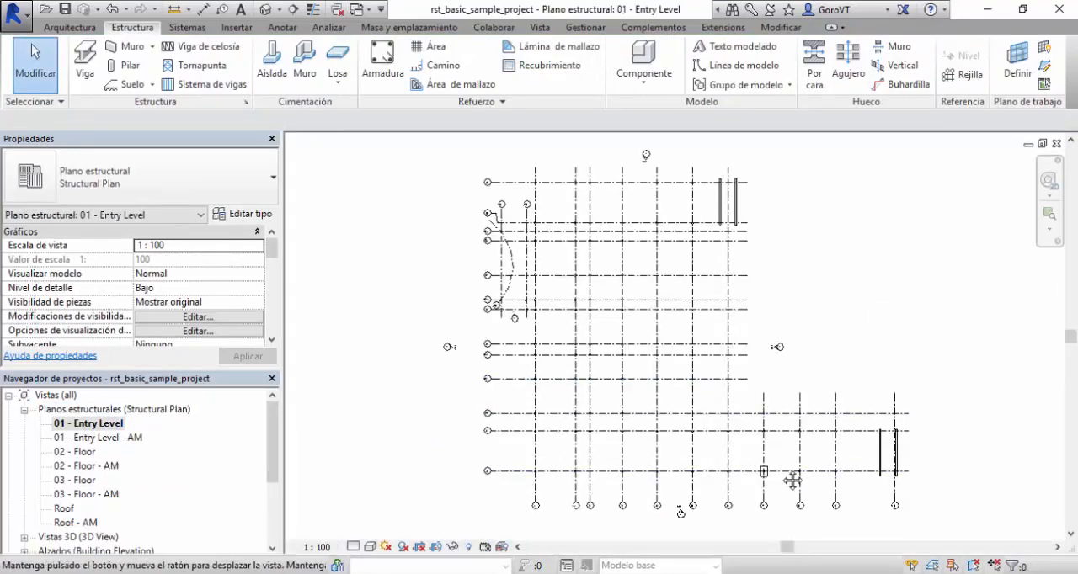
{"action": "scroll", "coordinate": [752, 406], "scroll_direction": "up", "scroll_amount": 5}
{"action": "scroll", "coordinate": [752, 406], "scroll_direction": "up", "scroll_amount": 4}
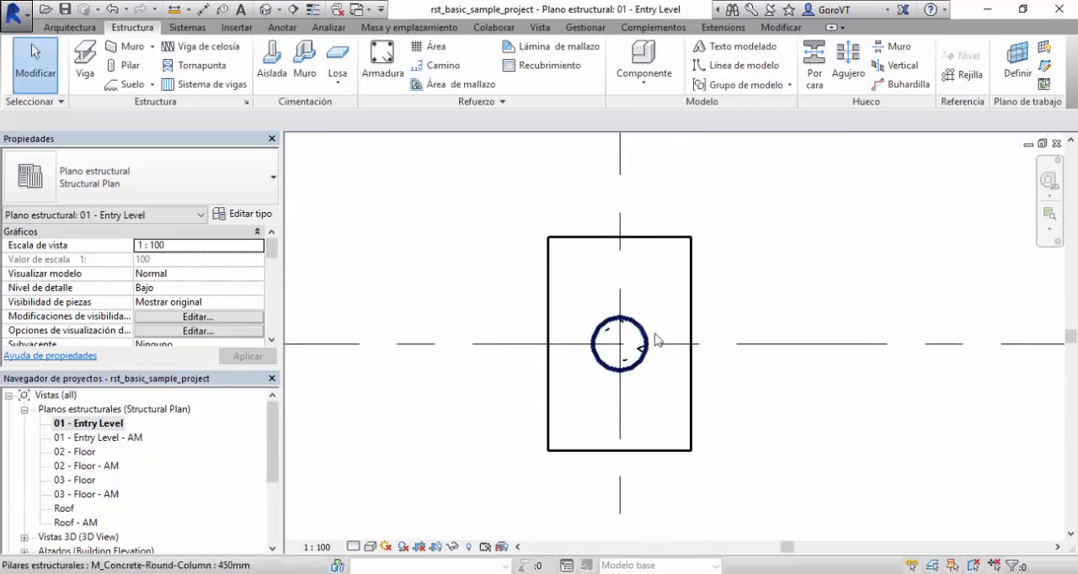
{"action": "middle_click_drag", "start_coordinate": [761, 413], "coordinate": [740, 404]}
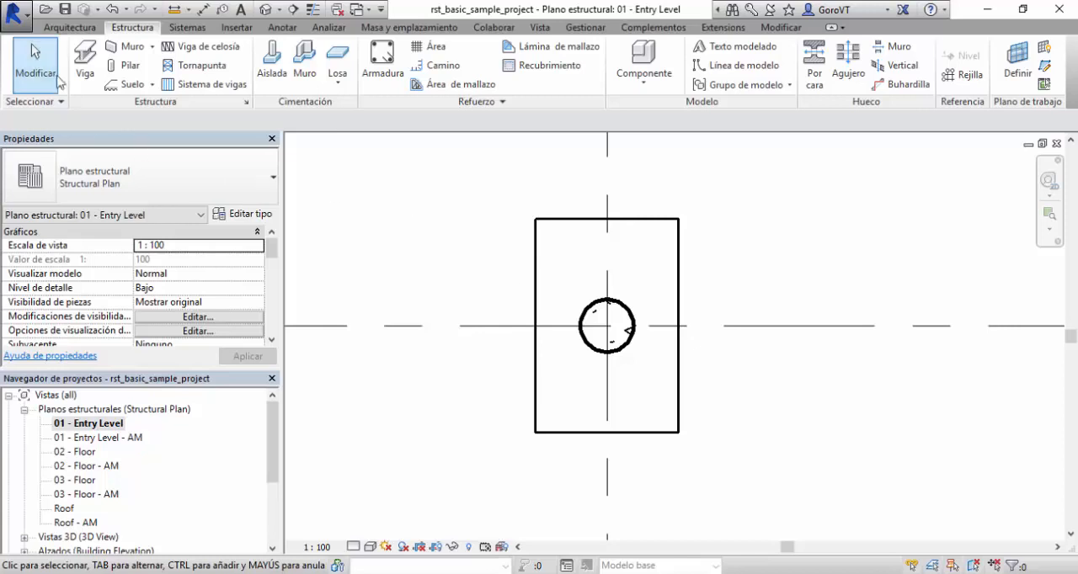
{"action": "left_click", "coordinate": [7, 19]}
{"action": "left_click", "coordinate": [34, 72]}
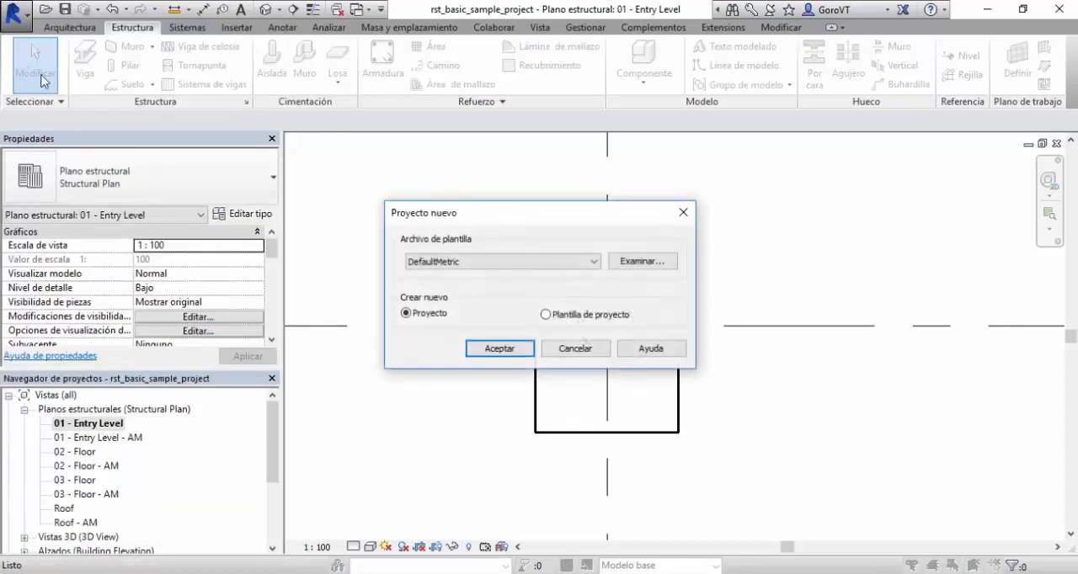
{"action": "left_click", "coordinate": [471, 263]}
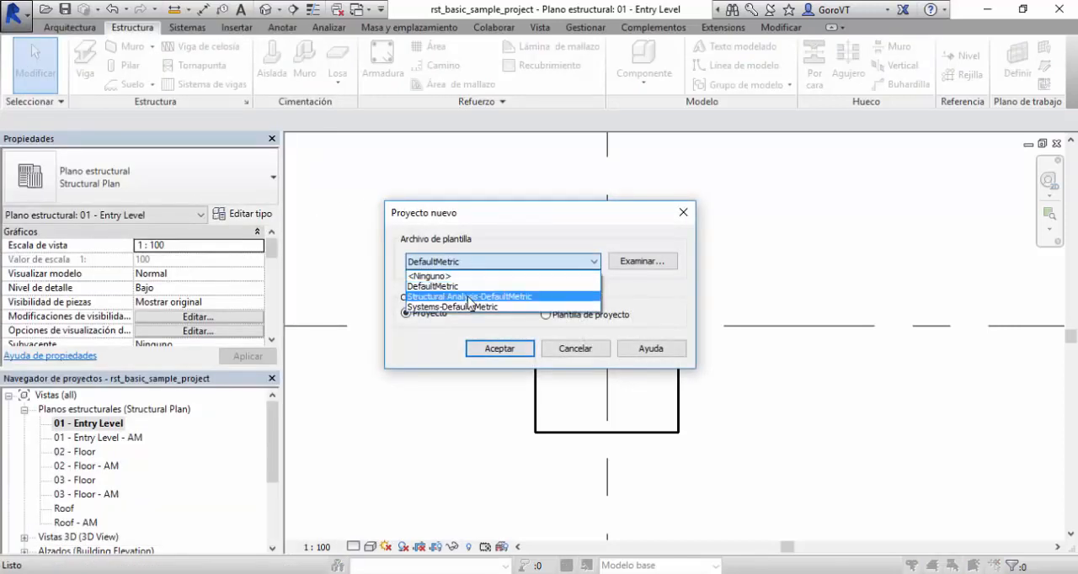
{"action": "left_click", "coordinate": [480, 297]}
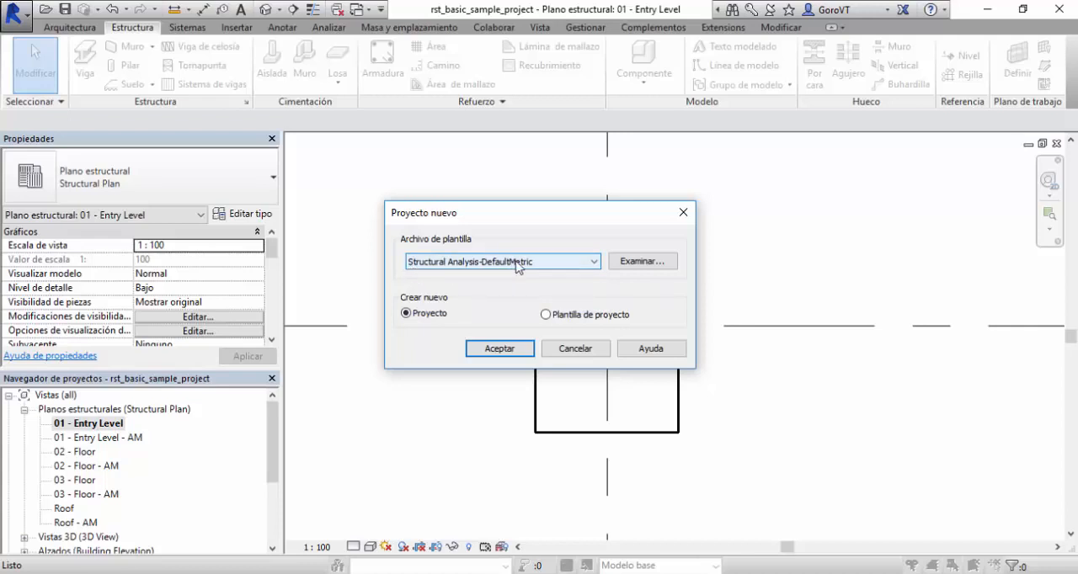
{"action": "left_click", "coordinate": [575, 349]}
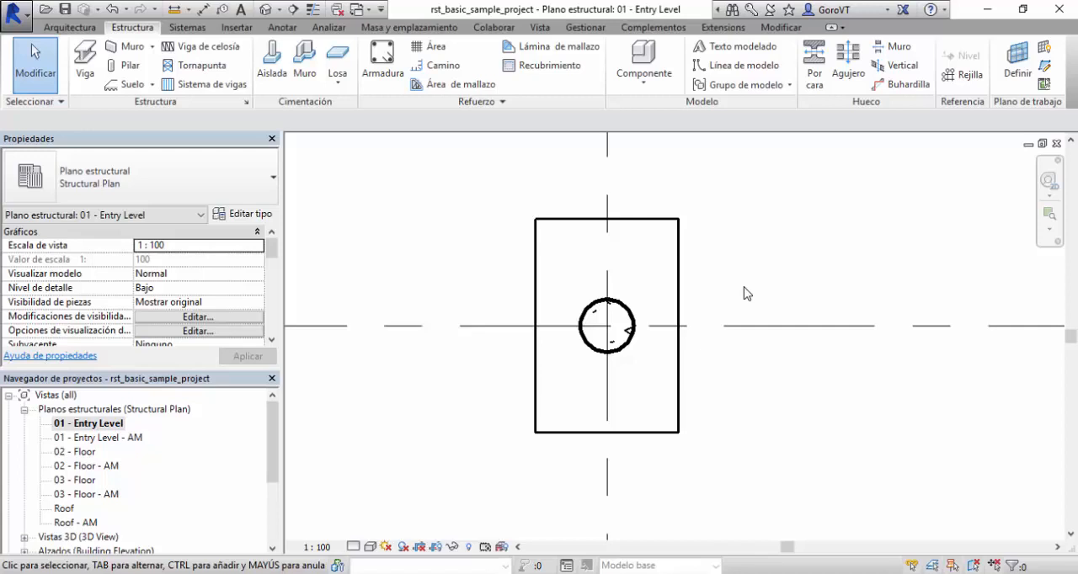
Create a horizontal building section through the footing just below the column in plan, and open its section view.
{"action": "middle_click_drag", "start_coordinate": [740, 280], "coordinate": [687, 268]}
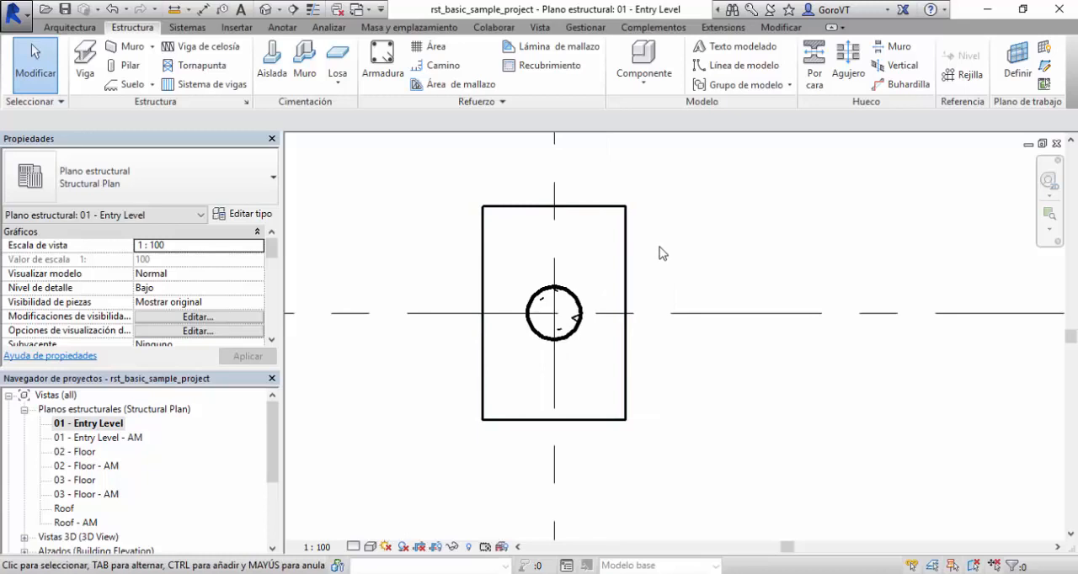
{"action": "left_click", "coordinate": [291, 10]}
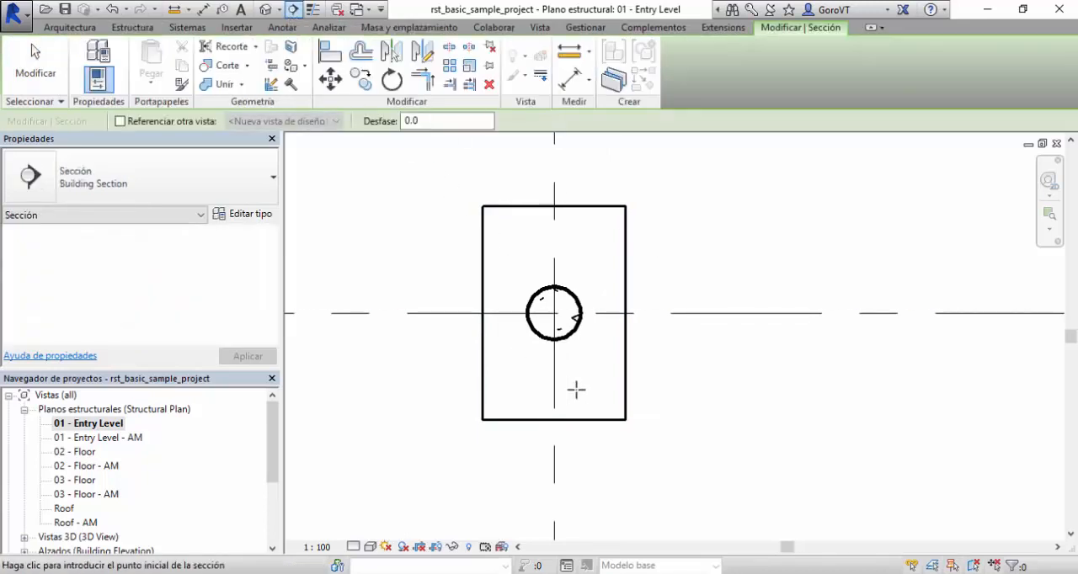
{"action": "left_click", "coordinate": [371, 377]}
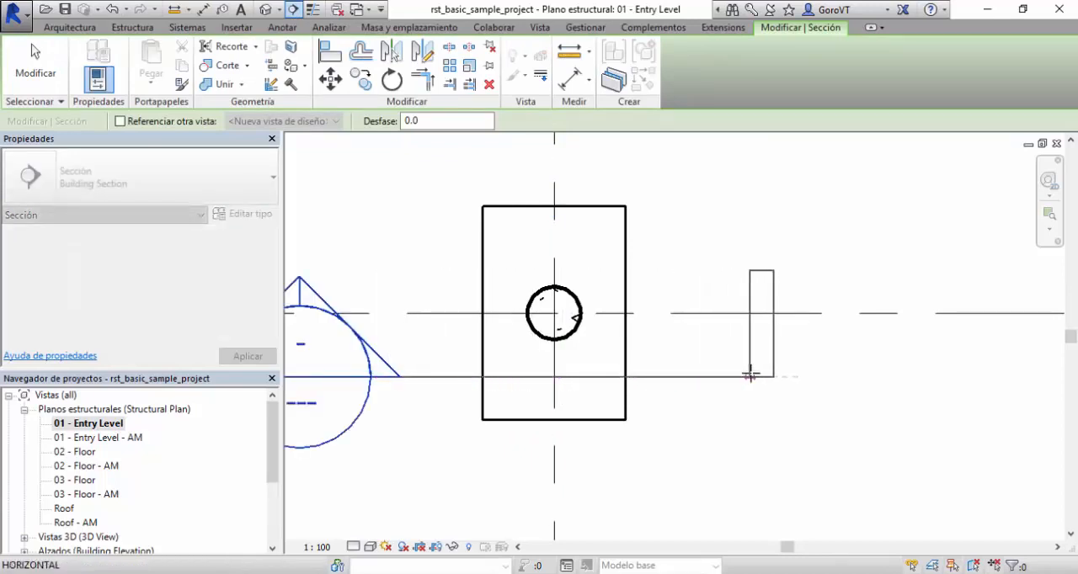
{"action": "left_click", "coordinate": [751, 376]}
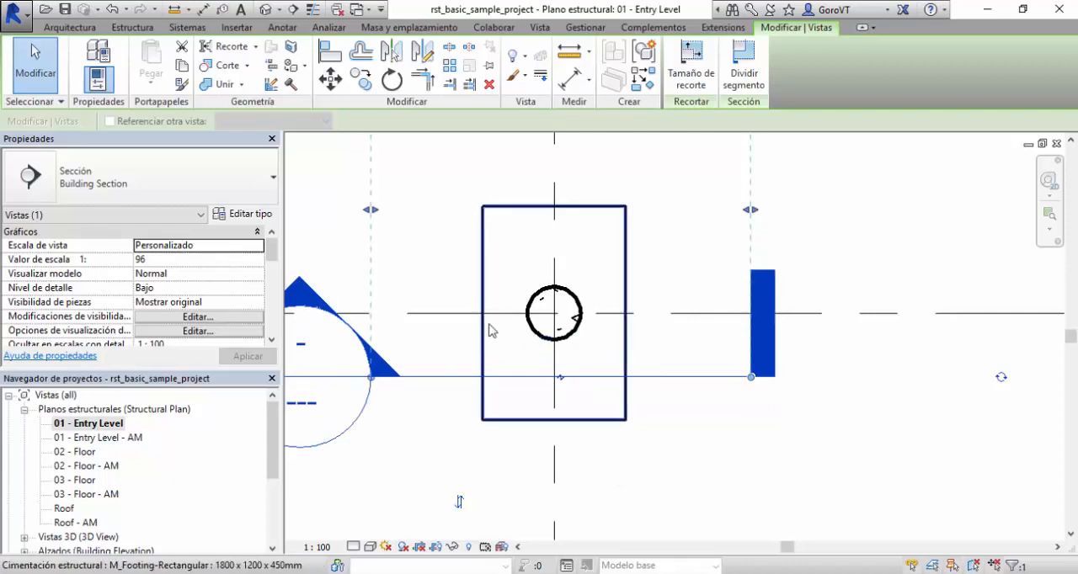
{"action": "right_click", "coordinate": [676, 373]}
{"action": "left_click", "coordinate": [707, 251]}
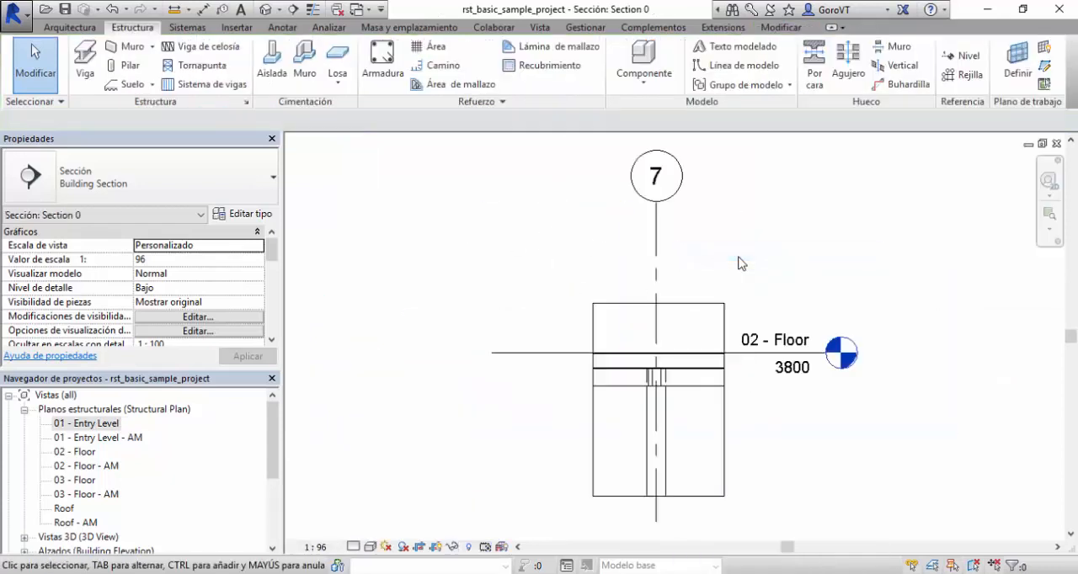
Extend the section view's crop region downward past the 01 - Entry Level line to include the footing.
{"action": "middle_click_drag", "start_coordinate": [786, 438], "coordinate": [699, 326]}
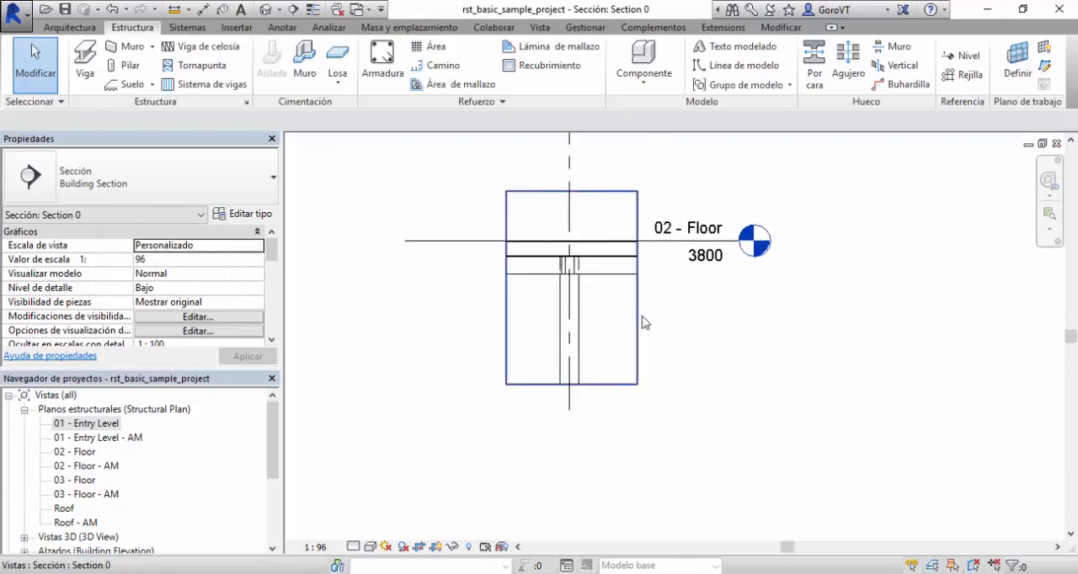
{"action": "left_click", "coordinate": [639, 316]}
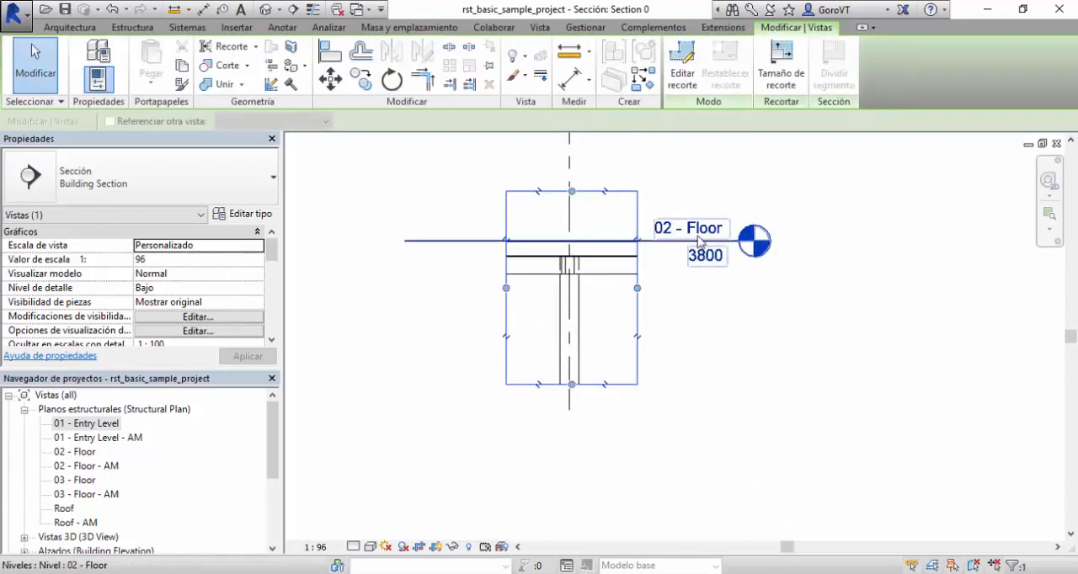
{"action": "left_click_drag", "start_coordinate": [572, 384], "coordinate": [571, 502]}
{"action": "left_click", "coordinate": [709, 509]}
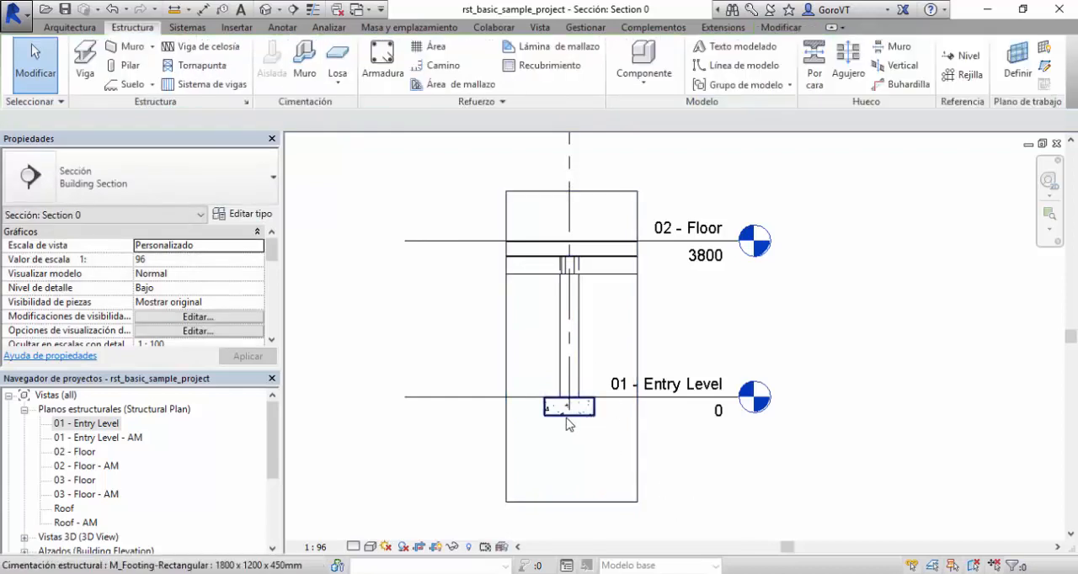
Set the section view's detail level to Alto and its scale to 1 : 25.
{"action": "scroll", "coordinate": [565, 419], "scroll_direction": "up", "scroll_amount": 6}
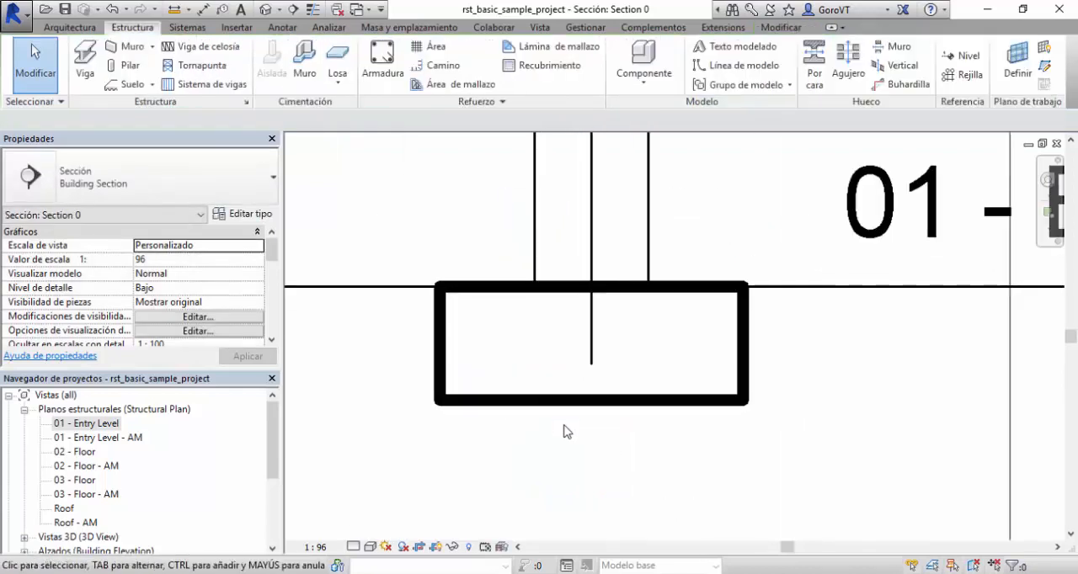
{"action": "left_click", "coordinate": [354, 547]}
{"action": "left_click", "coordinate": [373, 532]}
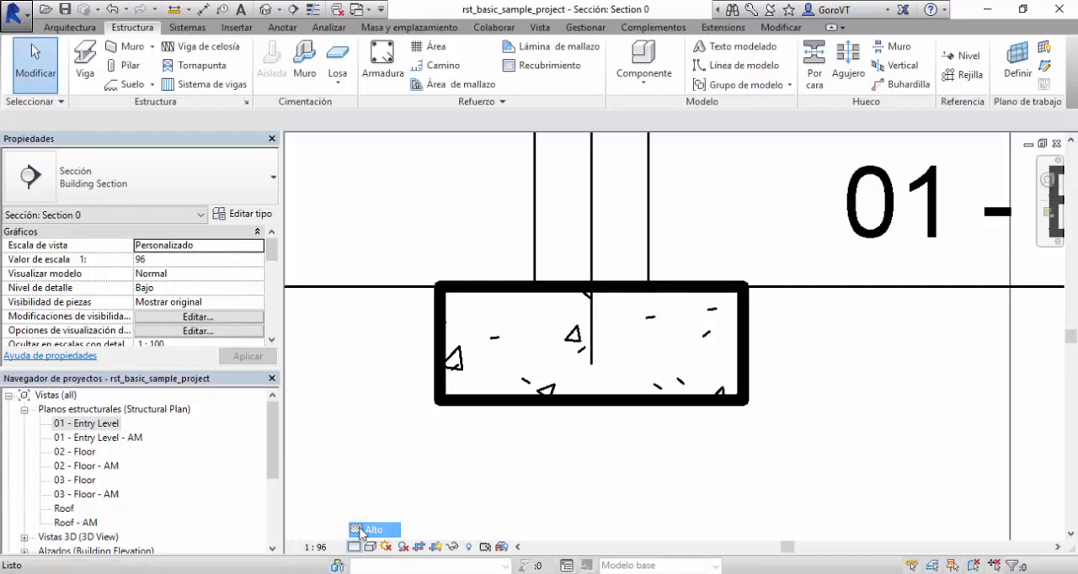
{"action": "left_click", "coordinate": [317, 548]}
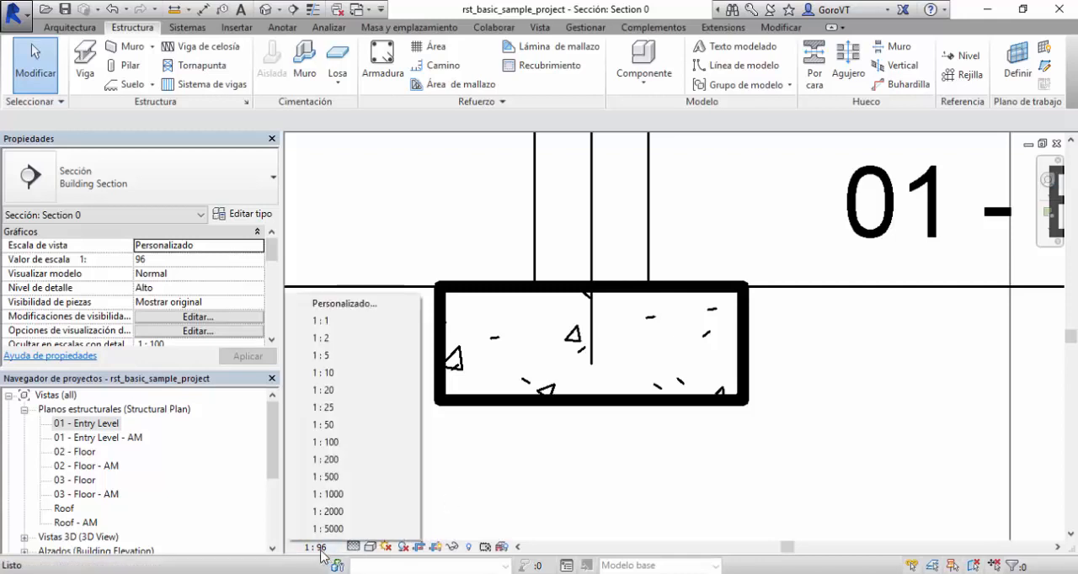
{"action": "left_click", "coordinate": [344, 409]}
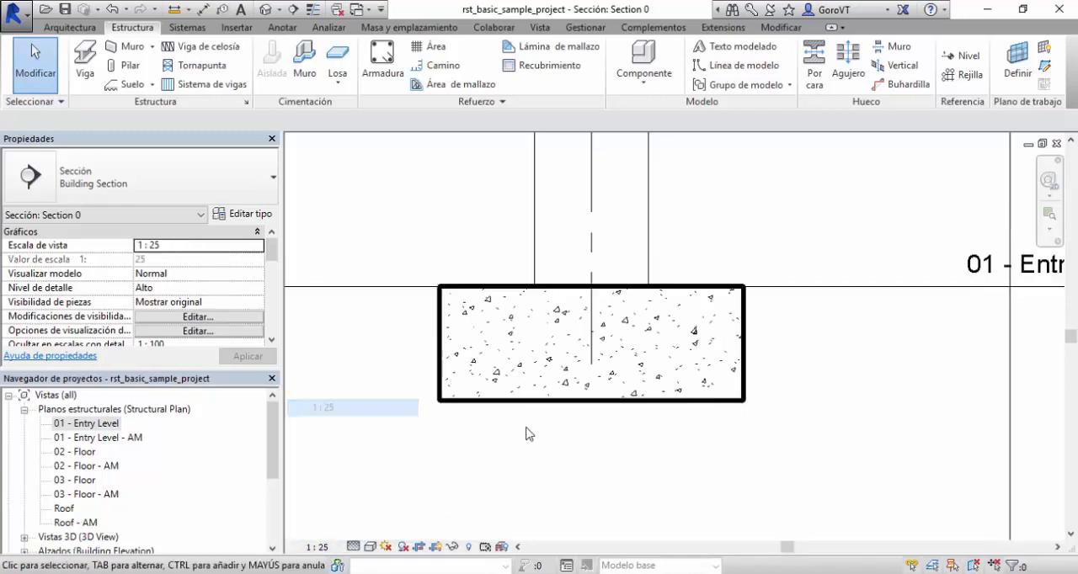
{"action": "middle_click_drag", "start_coordinate": [633, 465], "coordinate": [689, 459]}
{"action": "scroll", "coordinate": [651, 427], "scroll_direction": "up", "scroll_amount": 3}
{"action": "middle_click_drag", "start_coordinate": [651, 425], "coordinate": [618, 458]}
{"action": "left_click", "coordinate": [533, 407]}
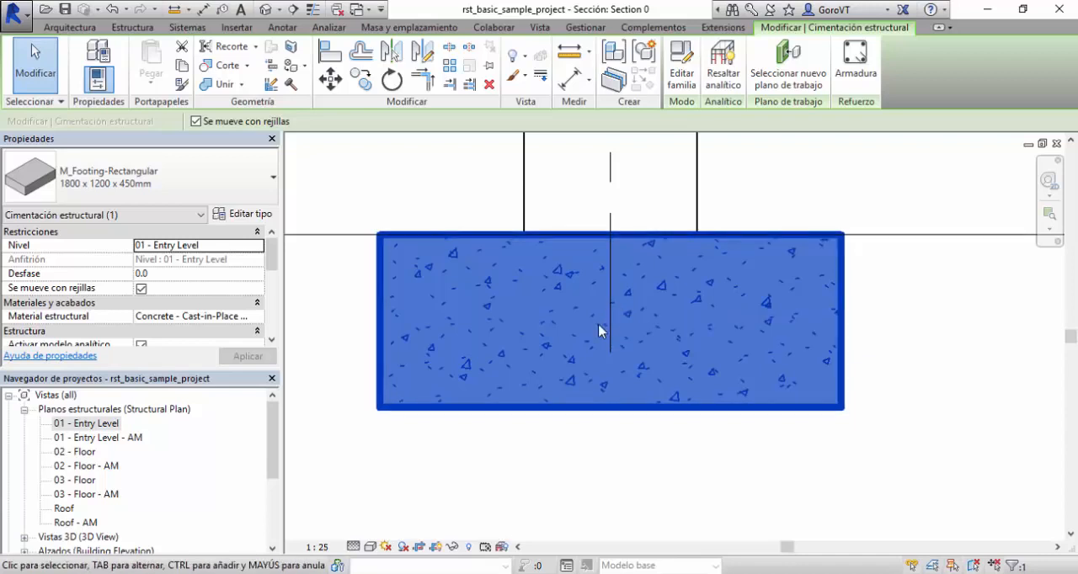
{"action": "left_click", "coordinate": [859, 63]}
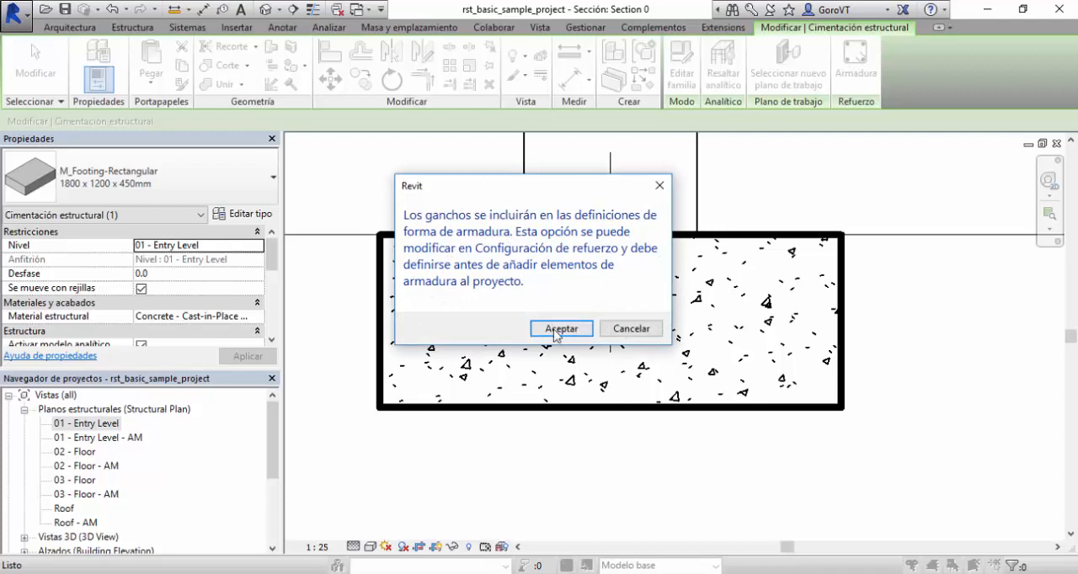
{"action": "left_click", "coordinate": [560, 329]}
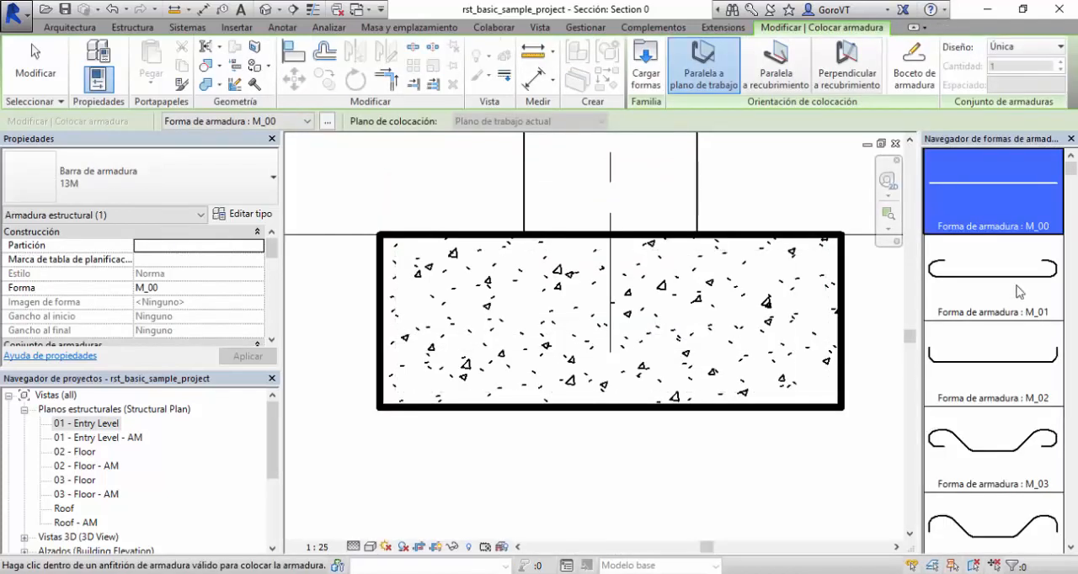
{"action": "scroll", "coordinate": [1006, 357], "scroll_direction": "down", "scroll_amount": 12}
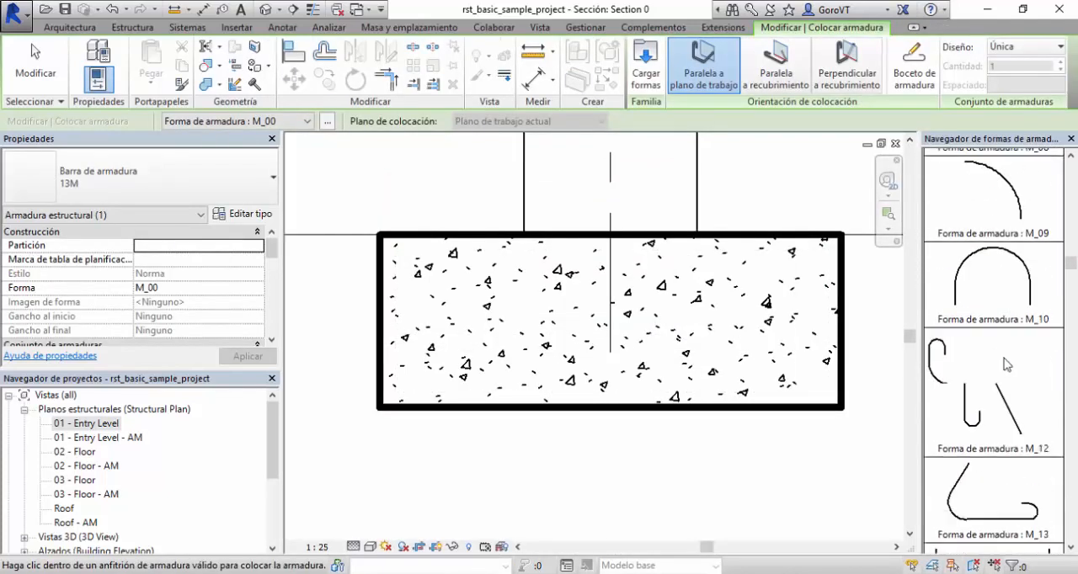
{"action": "scroll", "coordinate": [1006, 364], "scroll_direction": "down", "scroll_amount": 6}
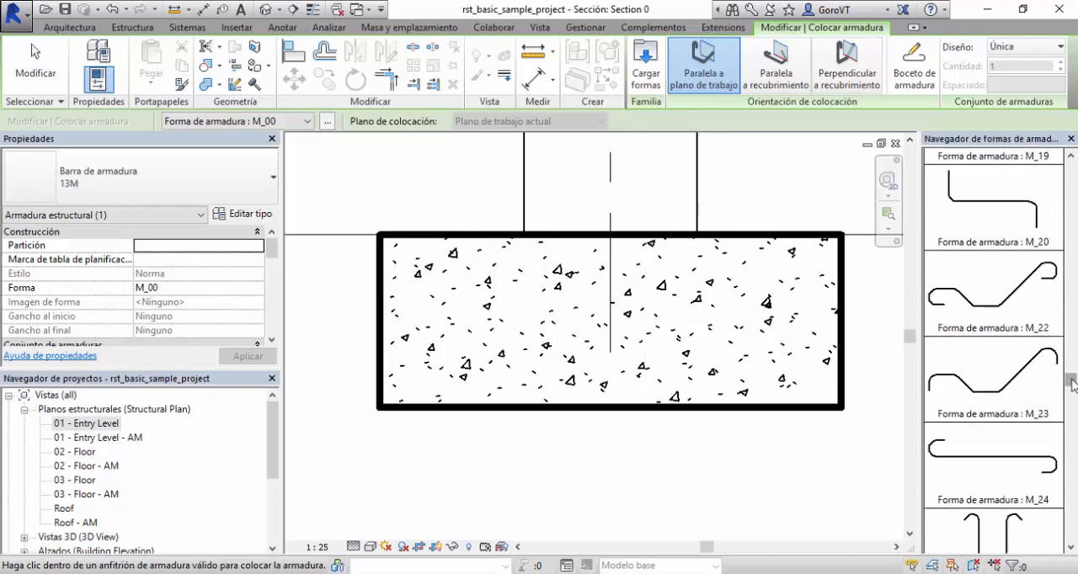
{"action": "left_click_drag", "start_coordinate": [1068, 383], "coordinate": [1071, 172]}
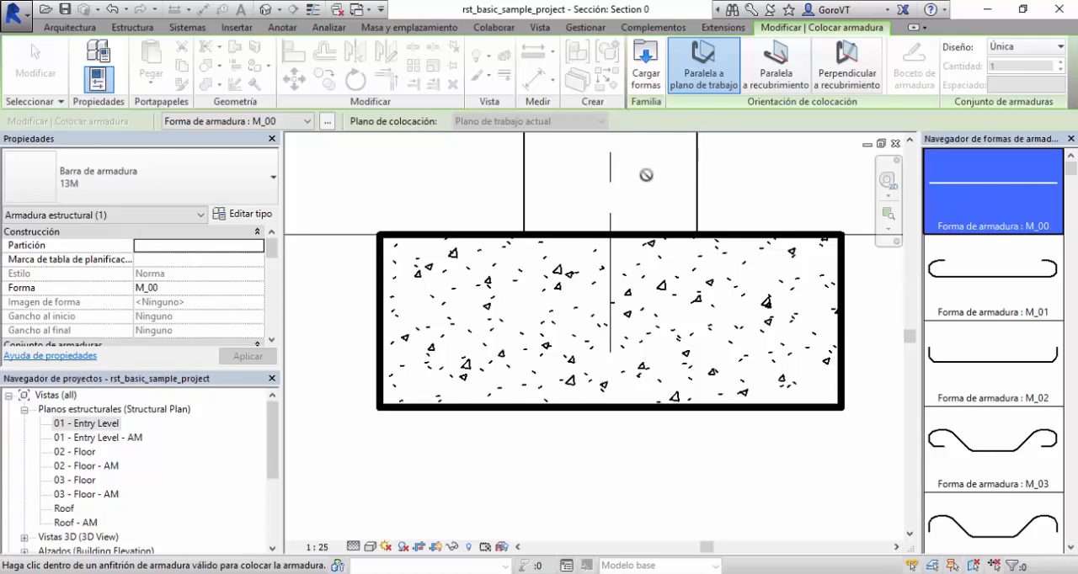
{"action": "key", "text": "Escape"}
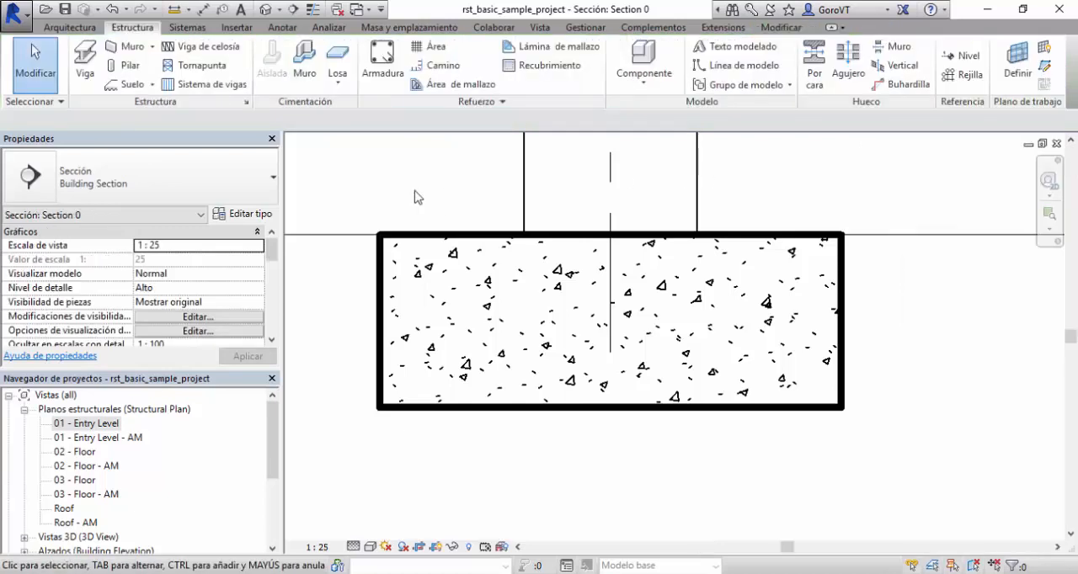
Start sketching a custom reinforcement bar shape with the rectangular footing as its host.
{"action": "left_click", "coordinate": [423, 240]}
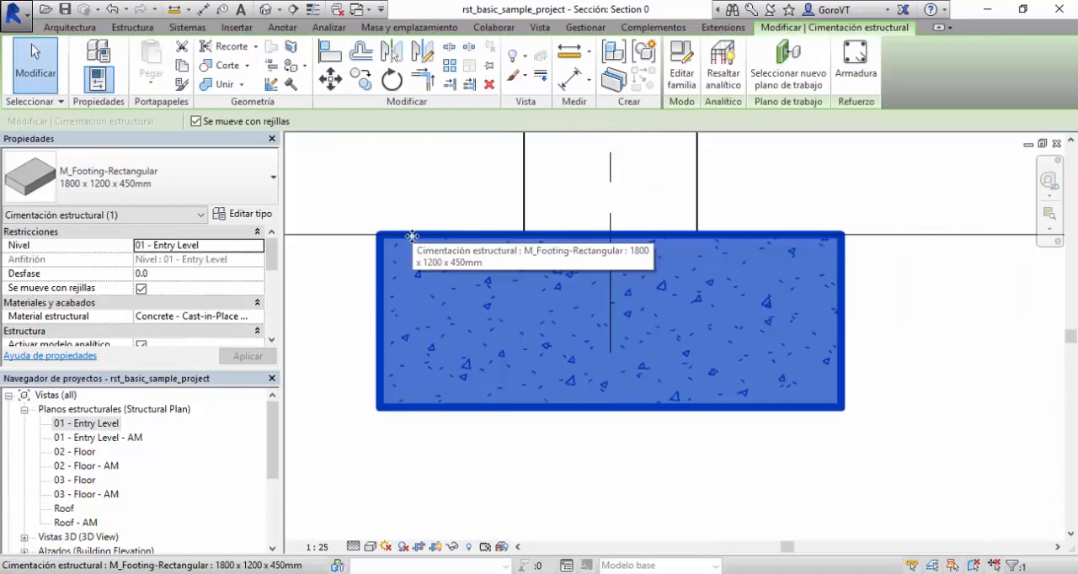
{"action": "left_click", "coordinate": [845, 76]}
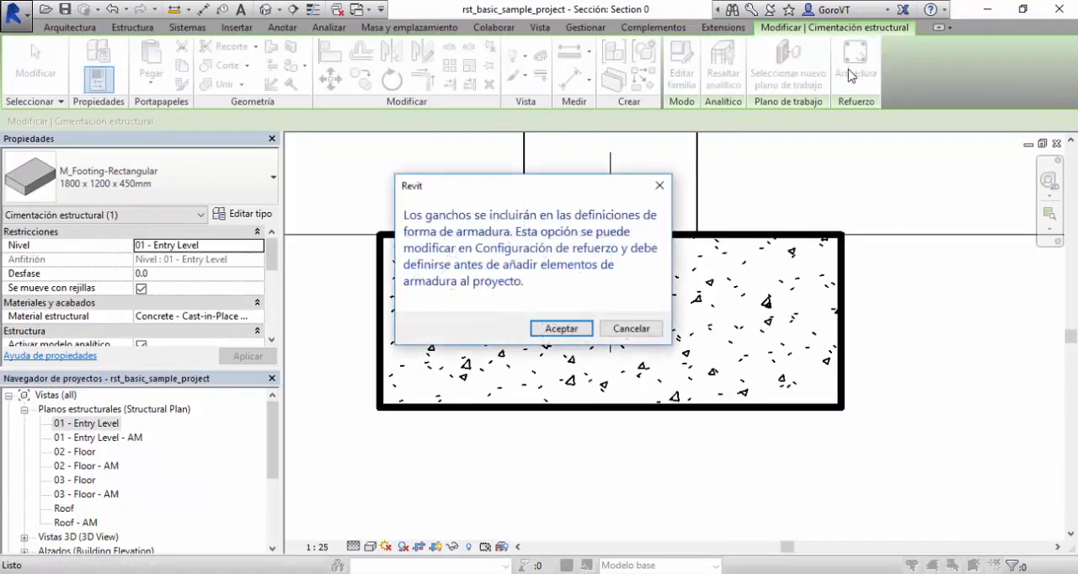
{"action": "left_click", "coordinate": [562, 328]}
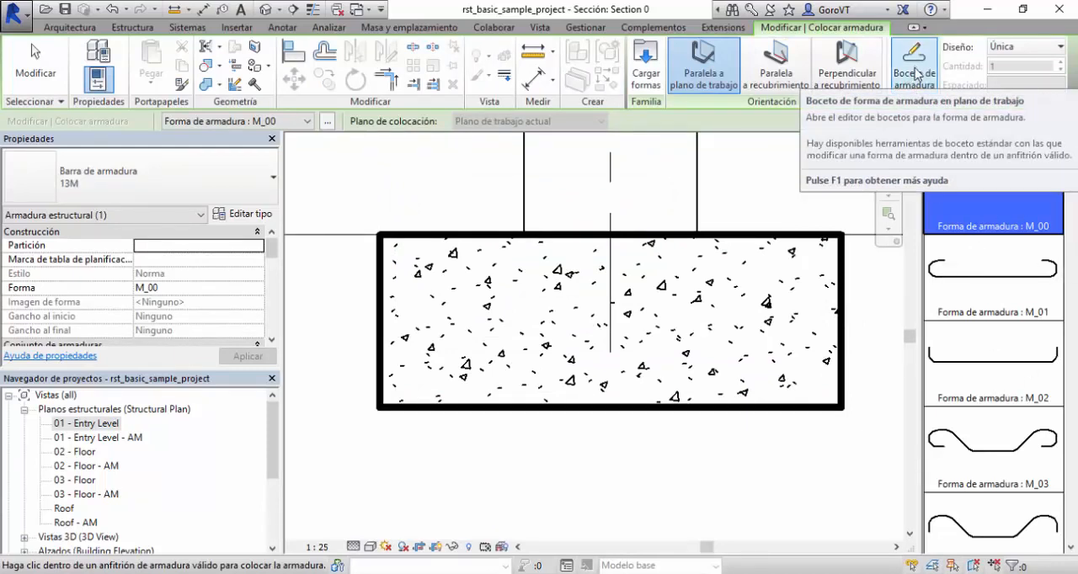
{"action": "key", "text": "Escape"}
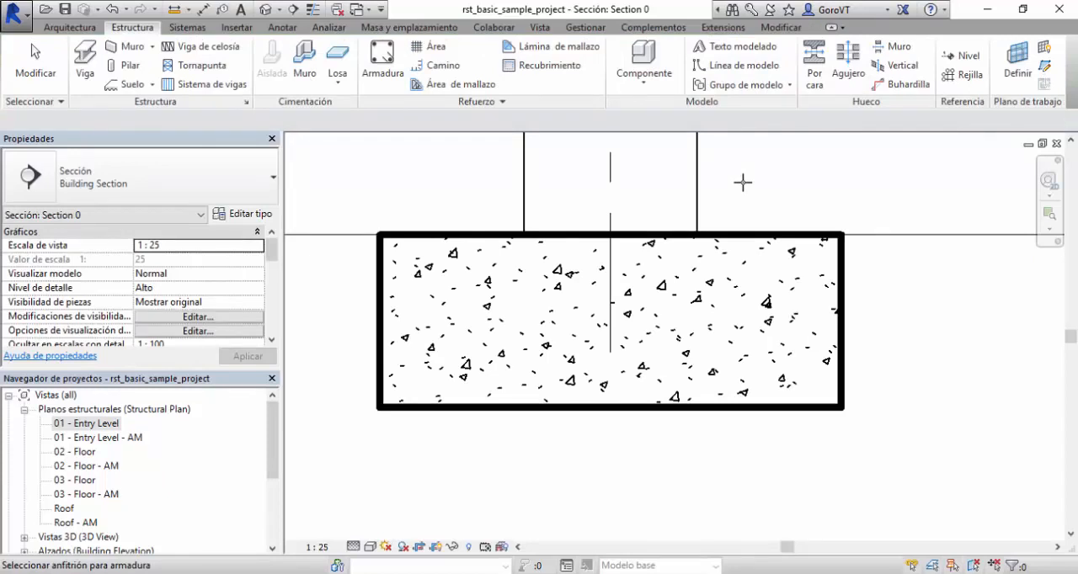
{"action": "left_click", "coordinate": [736, 231]}
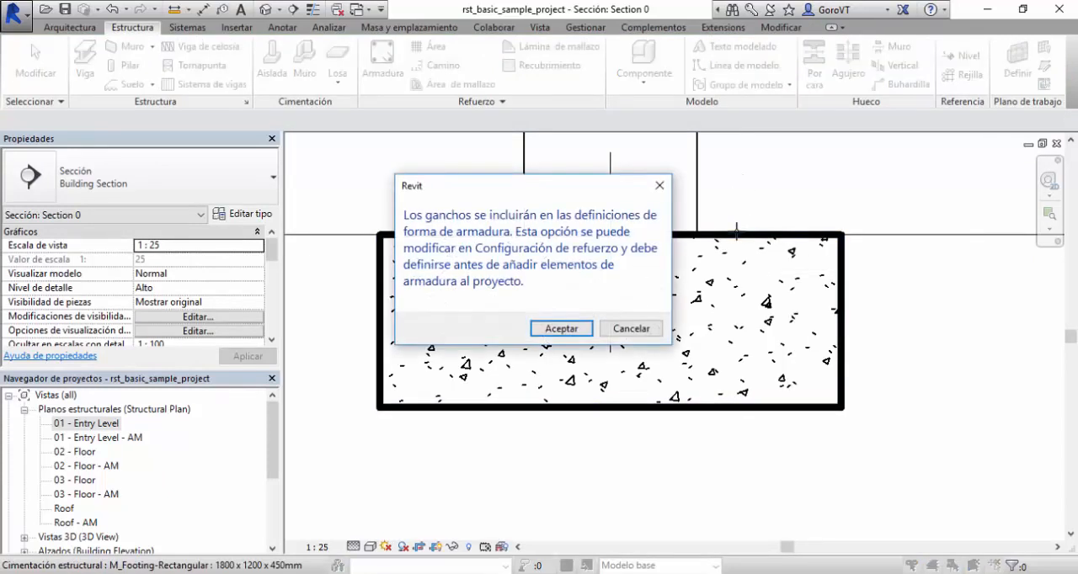
{"action": "left_click", "coordinate": [561, 328]}
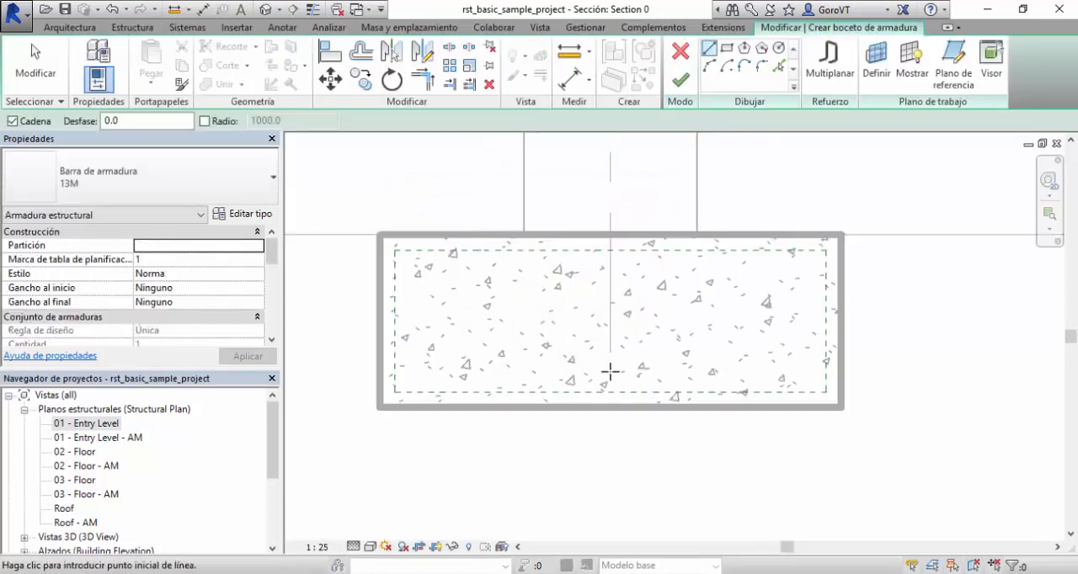
{"action": "left_click", "coordinate": [394, 251]}
{"action": "left_click", "coordinate": [825, 251]}
{"action": "left_click", "coordinate": [825, 392]}
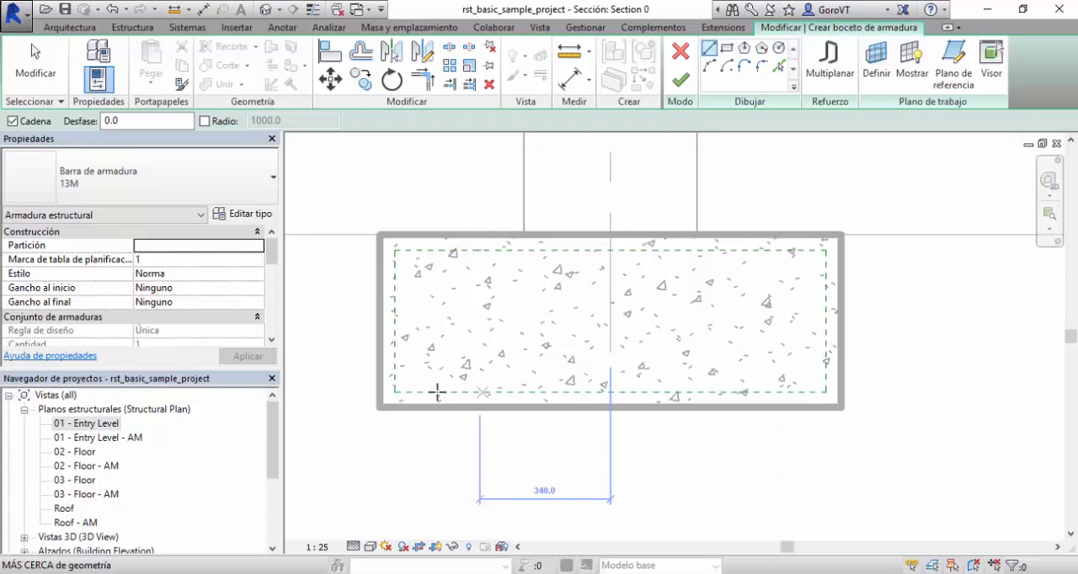
{"action": "left_click", "coordinate": [393, 392]}
{"action": "left_click", "coordinate": [393, 251]}
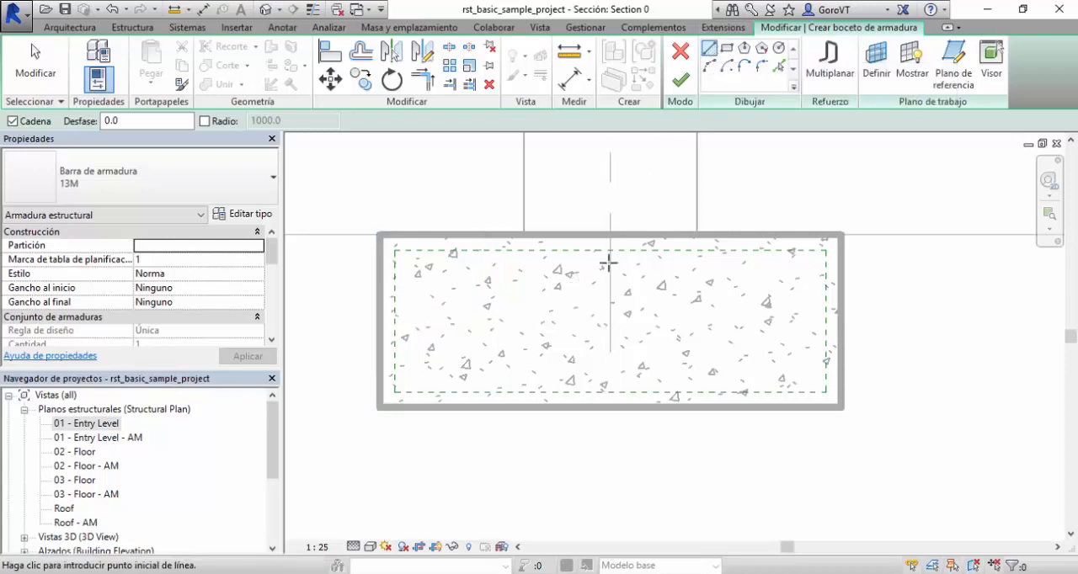
Sketch a U-shaped bar along the footing's lower cover line, with vertical legs about 185 mm high on both side cover lines.
{"action": "left_click", "coordinate": [395, 320]}
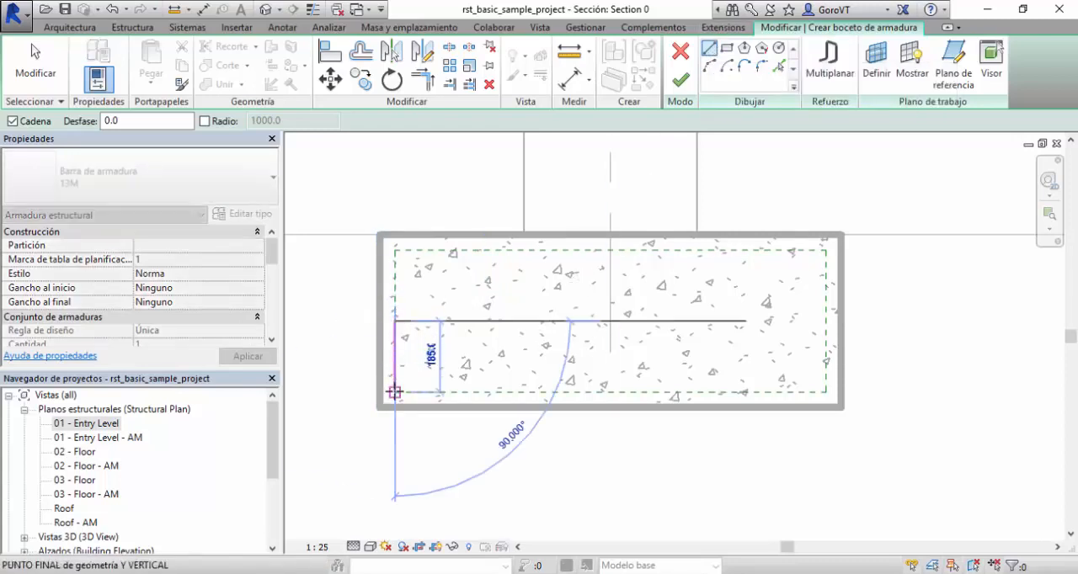
{"action": "left_click", "coordinate": [395, 392]}
{"action": "left_click", "coordinate": [826, 393]}
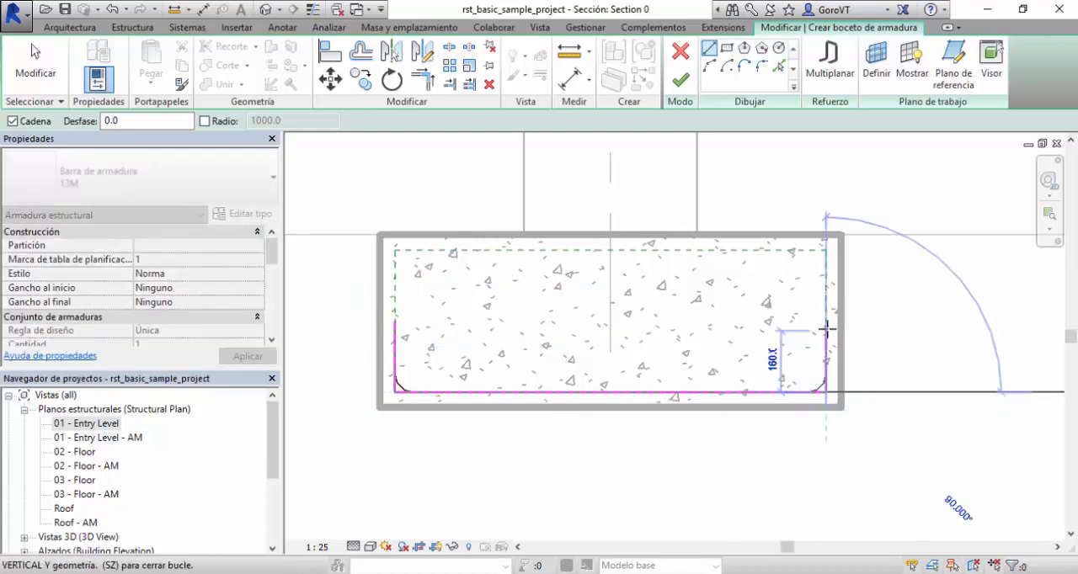
{"action": "left_click", "coordinate": [750, 308]}
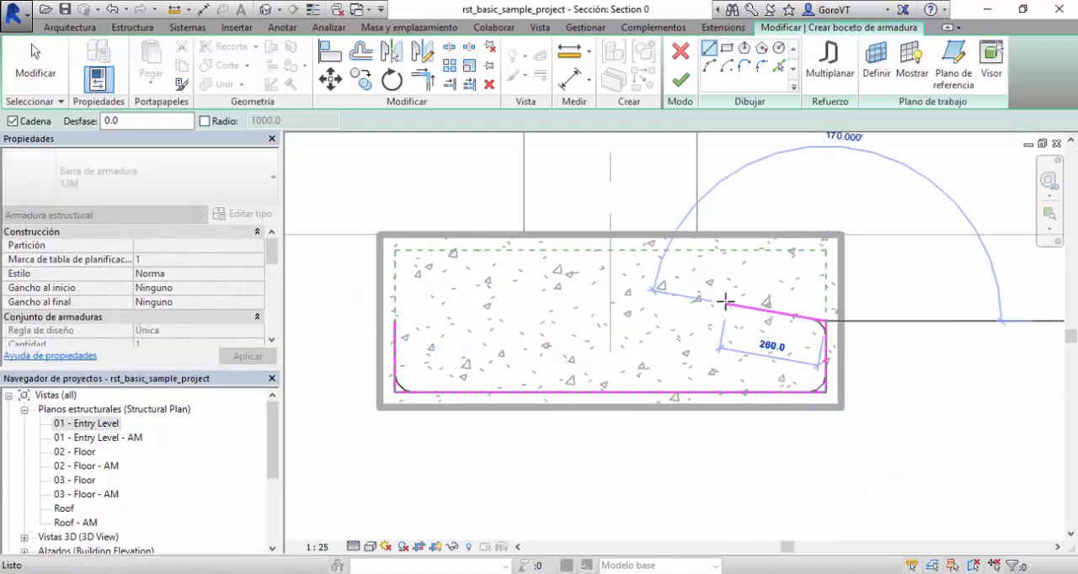
{"action": "key", "text": "Escape"}
{"action": "key", "text": "Escape"}
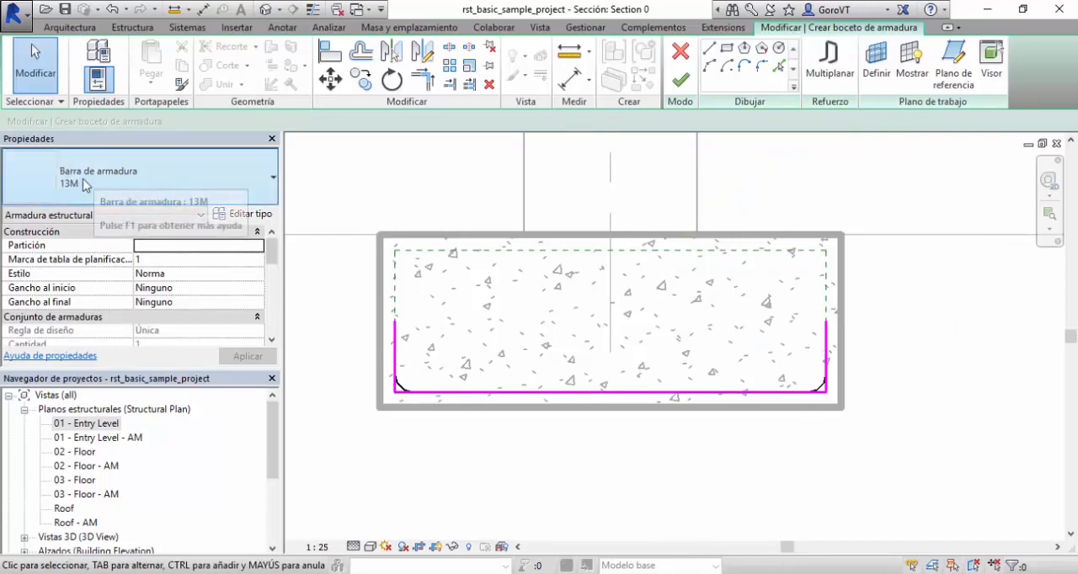
Choose the 13M bar type for the U-shaped bar and finish its sketch to place it in the footing.
{"action": "left_click", "coordinate": [153, 189]}
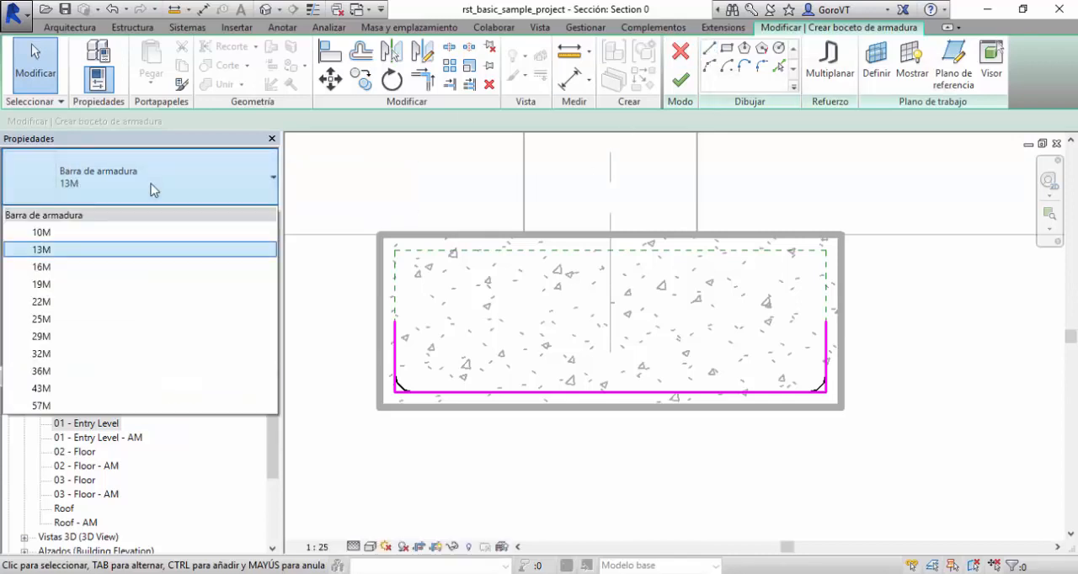
{"action": "left_click", "coordinate": [63, 256]}
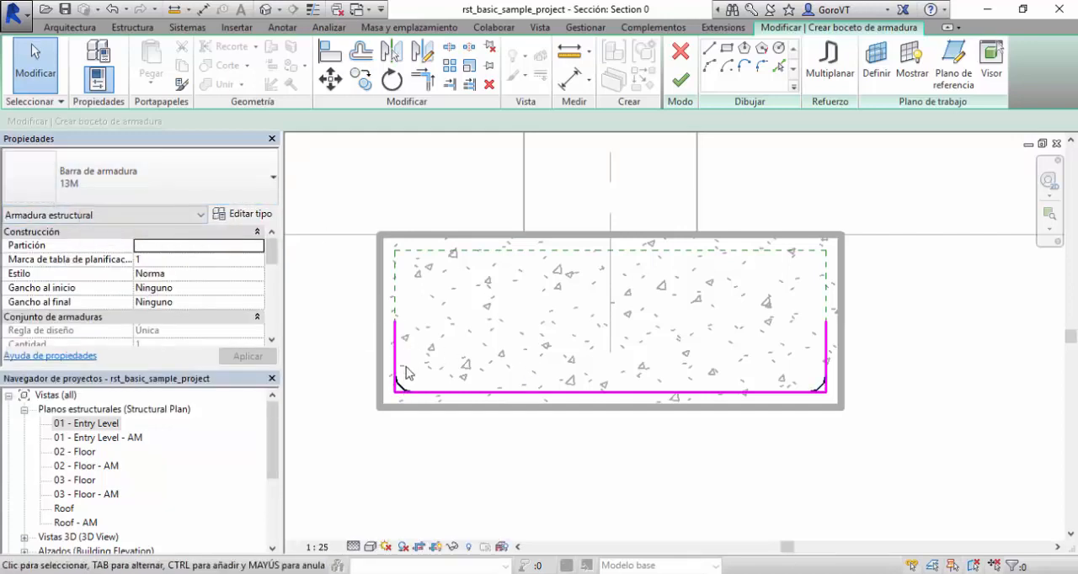
{"action": "scroll", "coordinate": [406, 373], "scroll_direction": "up", "scroll_amount": 5}
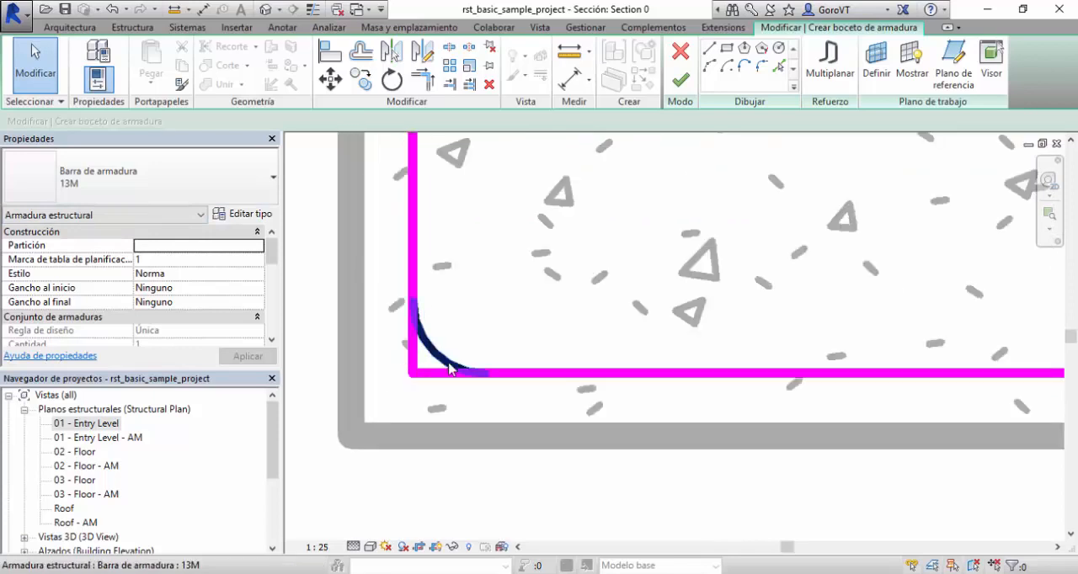
{"action": "scroll", "coordinate": [421, 383], "scroll_direction": "down", "scroll_amount": 5}
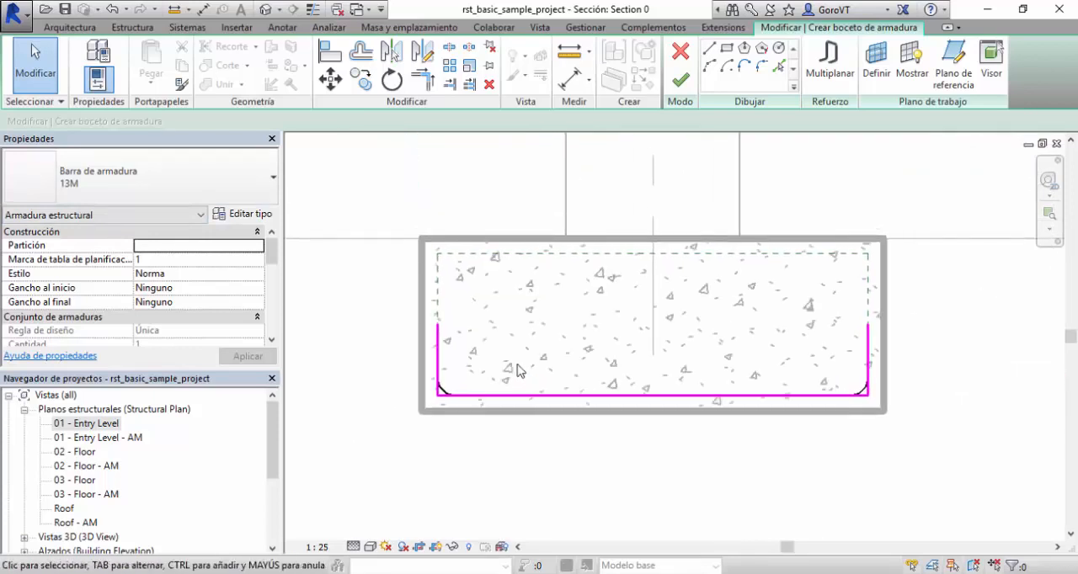
{"action": "scroll", "coordinate": [627, 365], "scroll_direction": "up", "scroll_amount": 1}
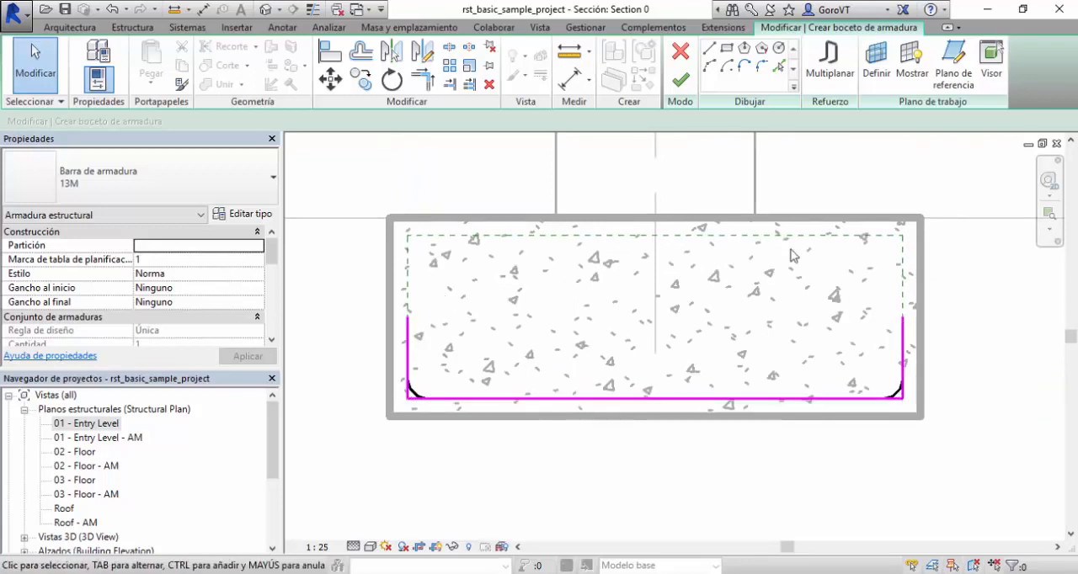
{"action": "left_click", "coordinate": [680, 81]}
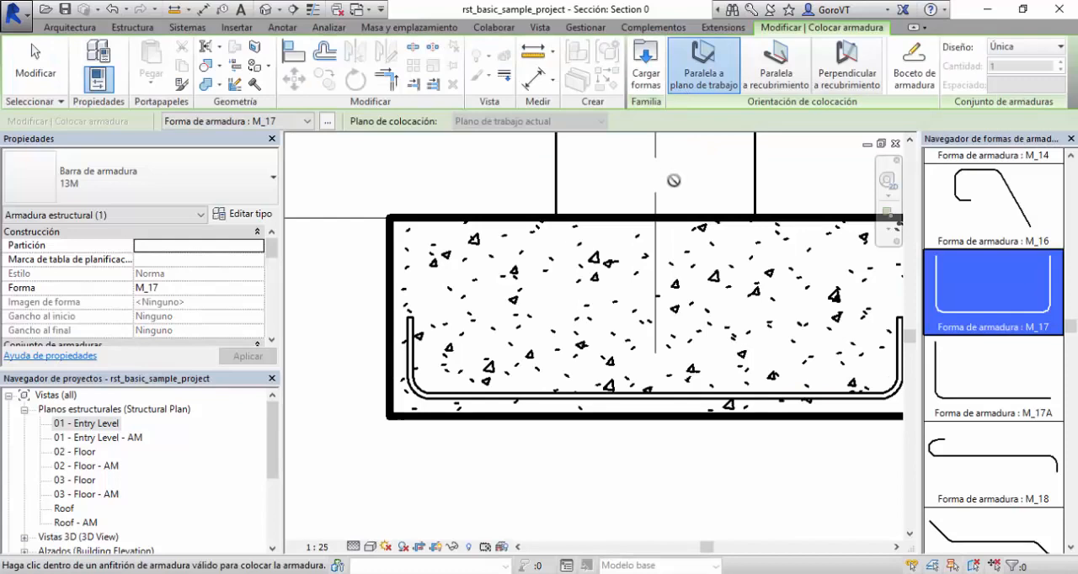
{"action": "key", "text": "Escape"}
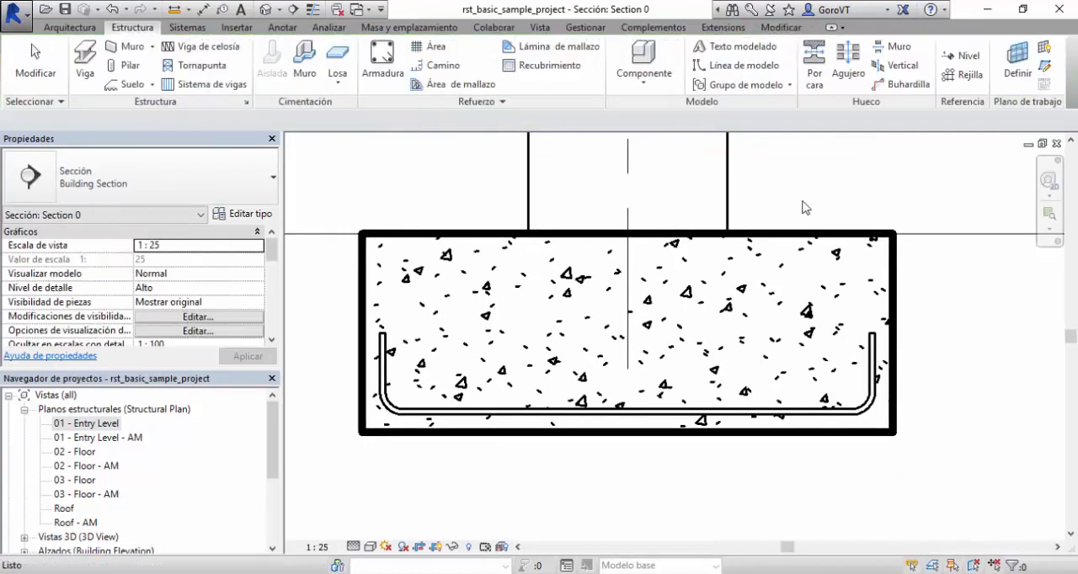
{"action": "left_click", "coordinate": [484, 421]}
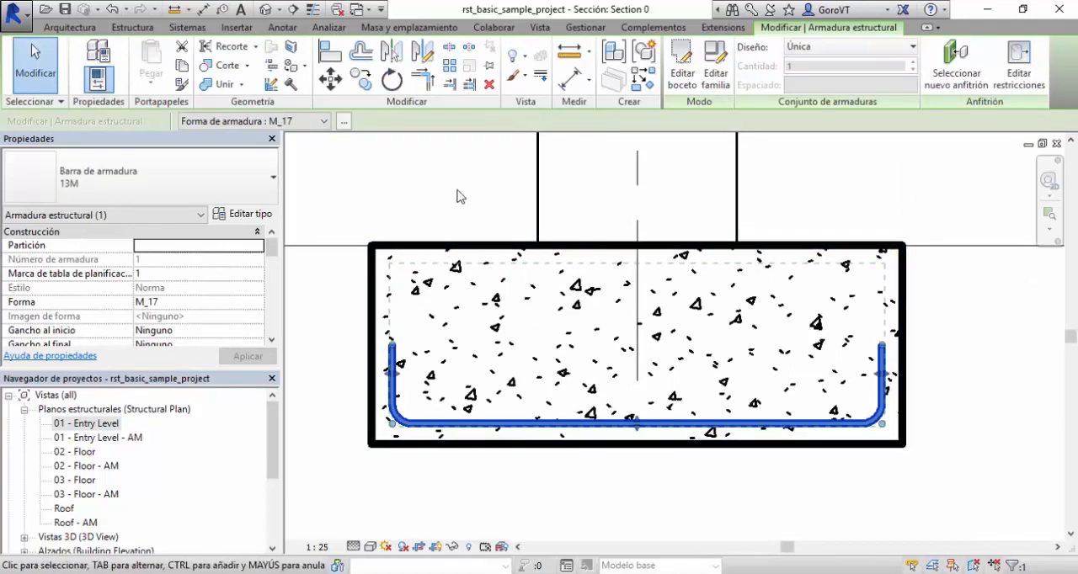
{"action": "left_click", "coordinate": [444, 220]}
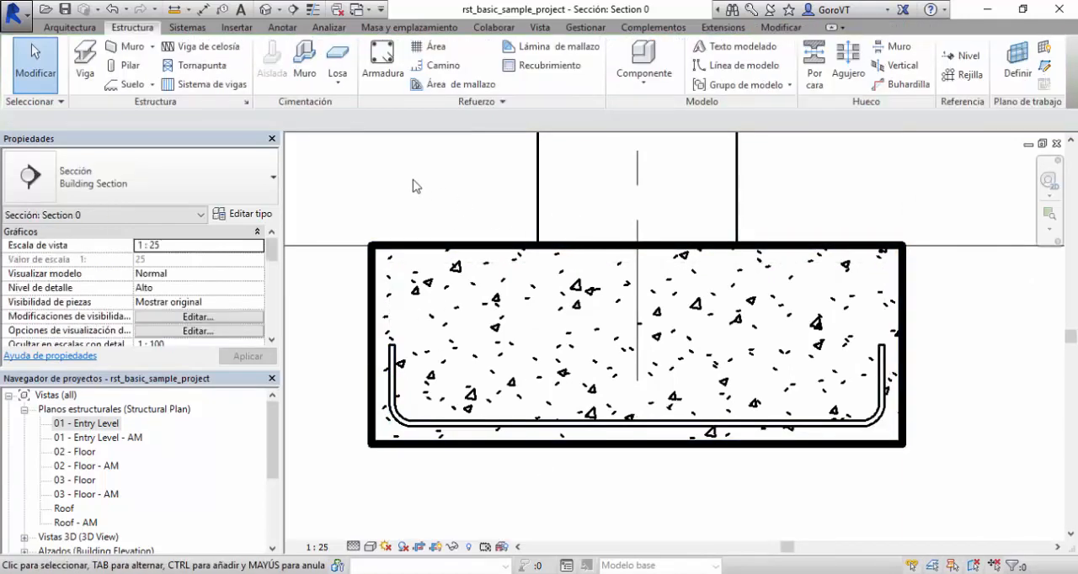
Open the default 3D view and temporarily isolate the column, its footing and the reinforcement bar.
{"action": "left_click", "coordinate": [266, 9]}
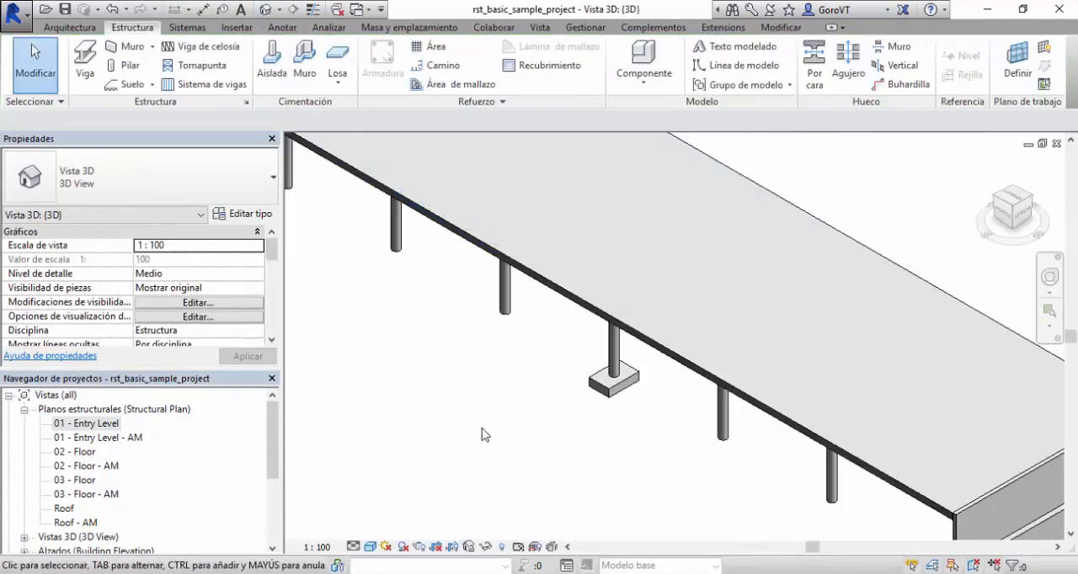
{"action": "scroll", "coordinate": [586, 415], "scroll_direction": "up", "scroll_amount": 5}
{"action": "scroll", "coordinate": [570, 451], "scroll_direction": "down", "scroll_amount": 5}
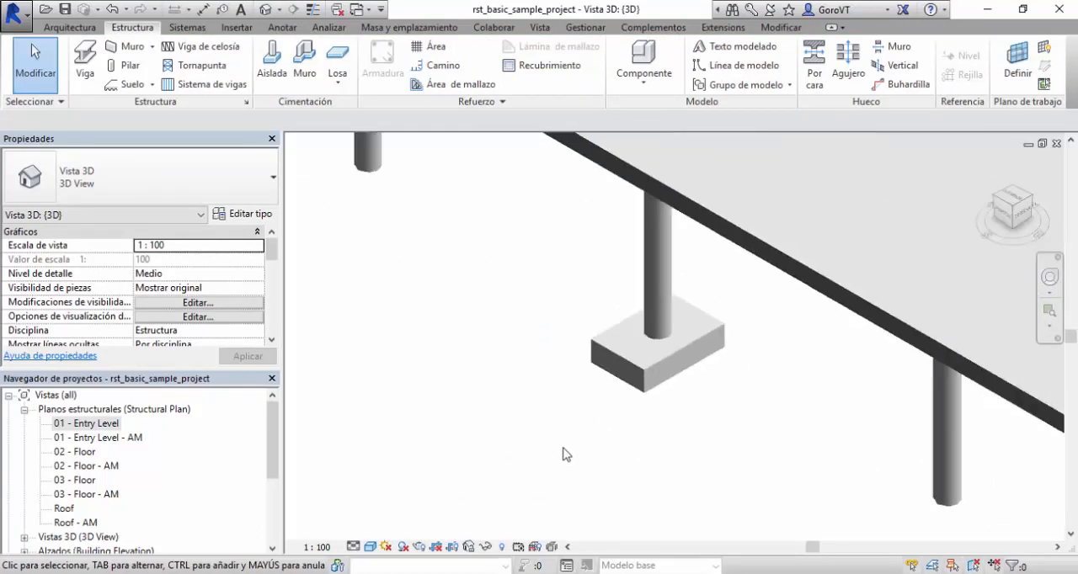
{"action": "left_click_drag", "start_coordinate": [494, 460], "coordinate": [743, 214]}
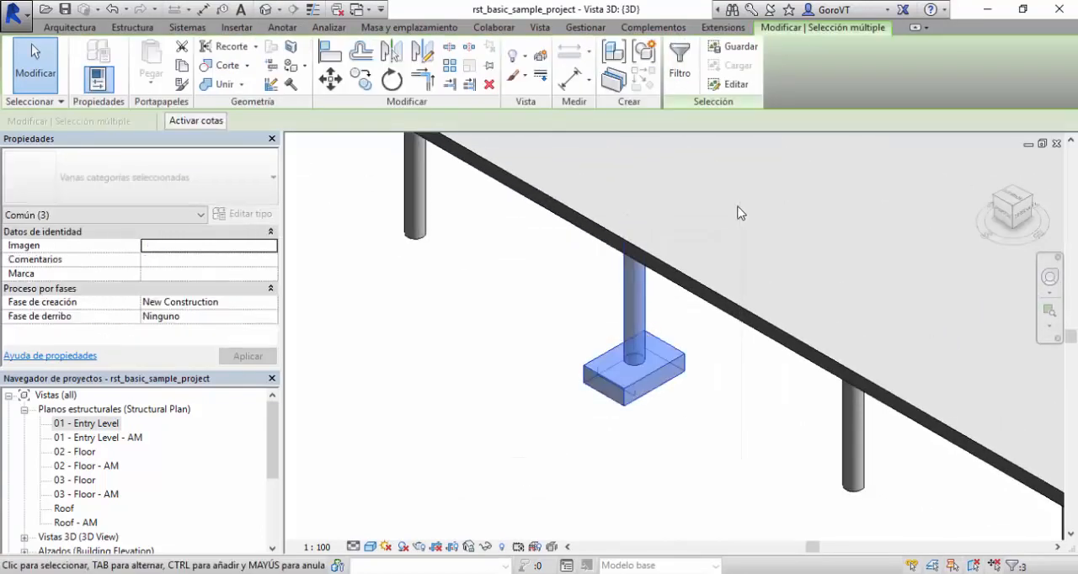
{"action": "left_click", "coordinate": [486, 546]}
{"action": "left_click", "coordinate": [515, 493]}
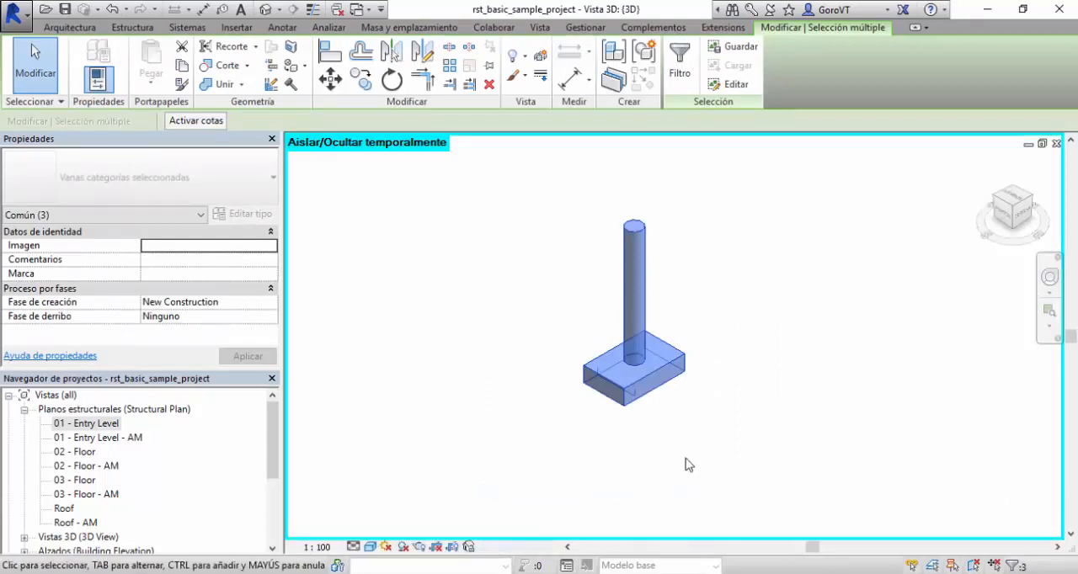
{"action": "left_click", "coordinate": [688, 458]}
{"action": "scroll", "coordinate": [704, 404], "scroll_direction": "up", "scroll_amount": 5}
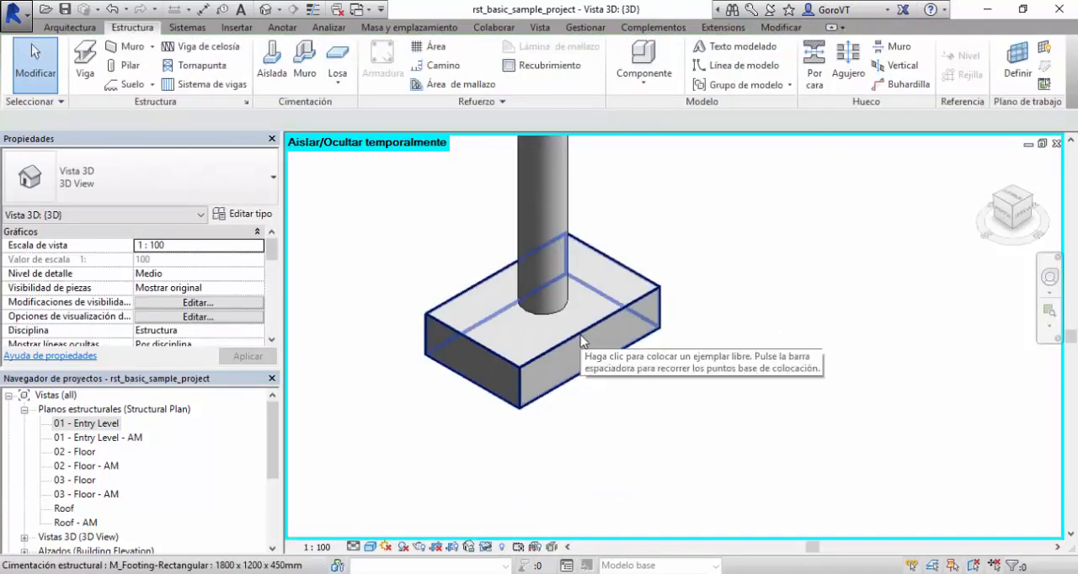
Set the 3D view's visual style to wireframe and its detail level to Alto.
{"action": "left_click", "coordinate": [370, 546]}
{"action": "left_click", "coordinate": [413, 450]}
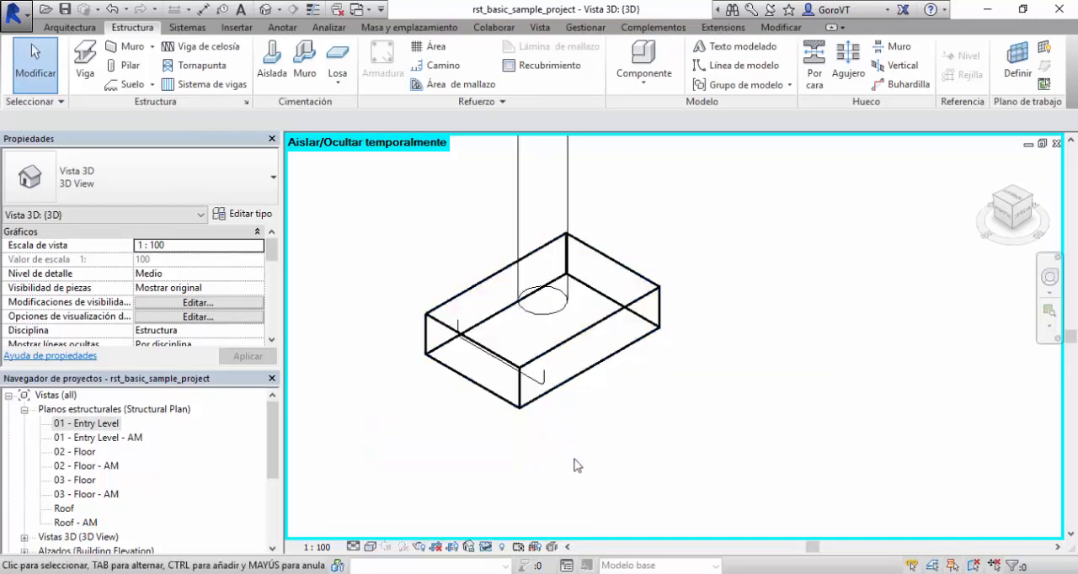
{"action": "scroll", "coordinate": [566, 421], "scroll_direction": "up", "scroll_amount": 2}
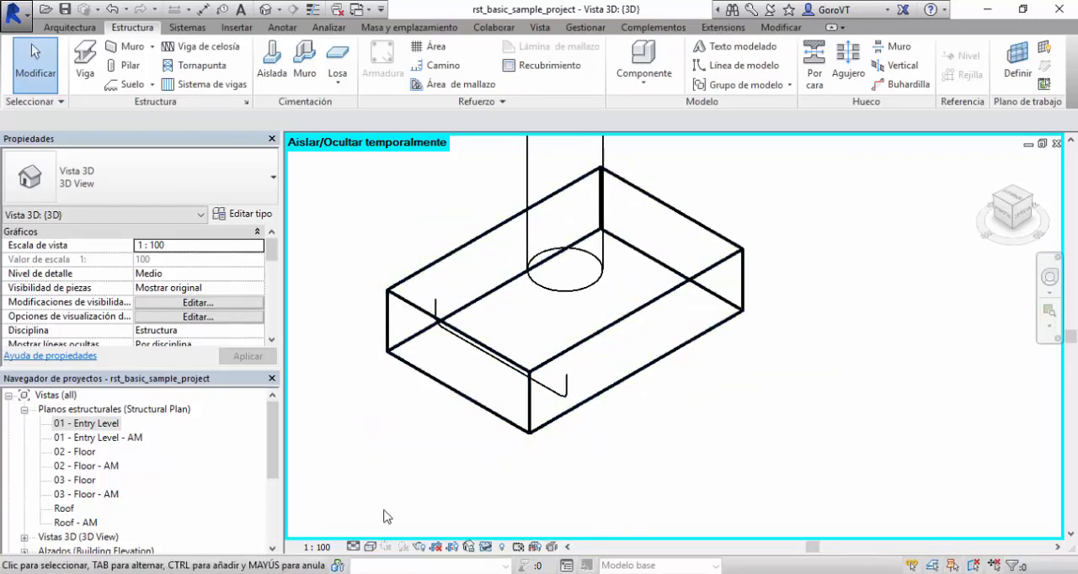
{"action": "left_click", "coordinate": [352, 547]}
{"action": "left_click", "coordinate": [374, 530]}
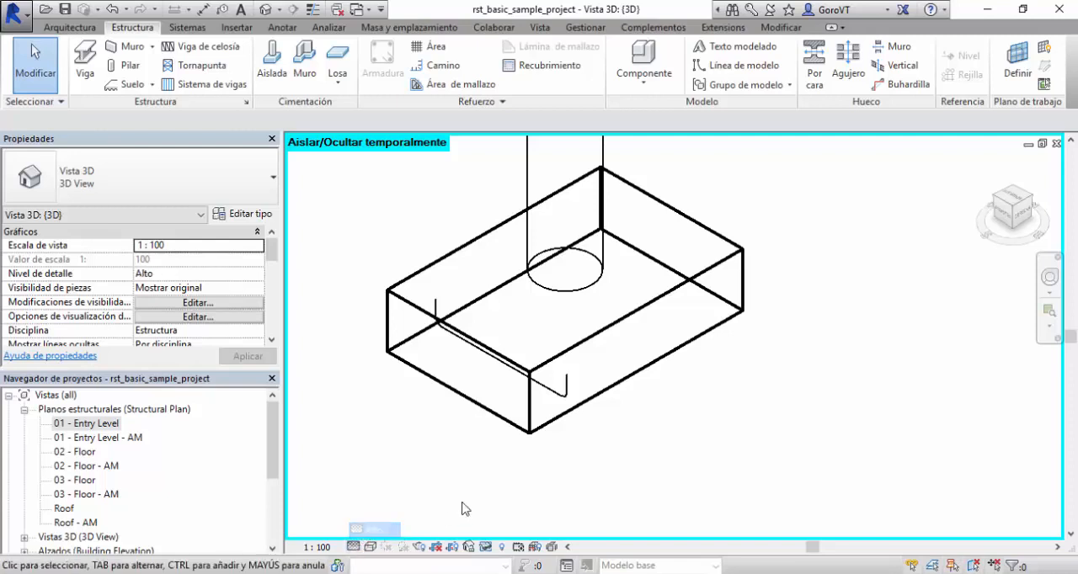
Set the U-shaped bar's view visibility states so that it displays as a solid (Ver como sólido) in the {3D} view.
{"action": "scroll", "coordinate": [464, 379], "scroll_direction": "up", "scroll_amount": 3}
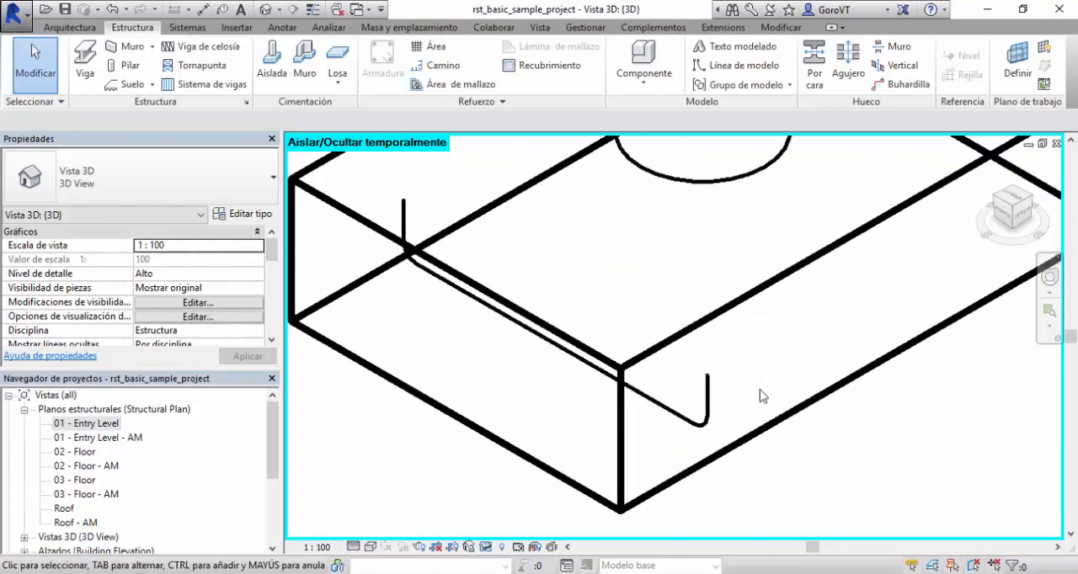
{"action": "left_click", "coordinate": [708, 403]}
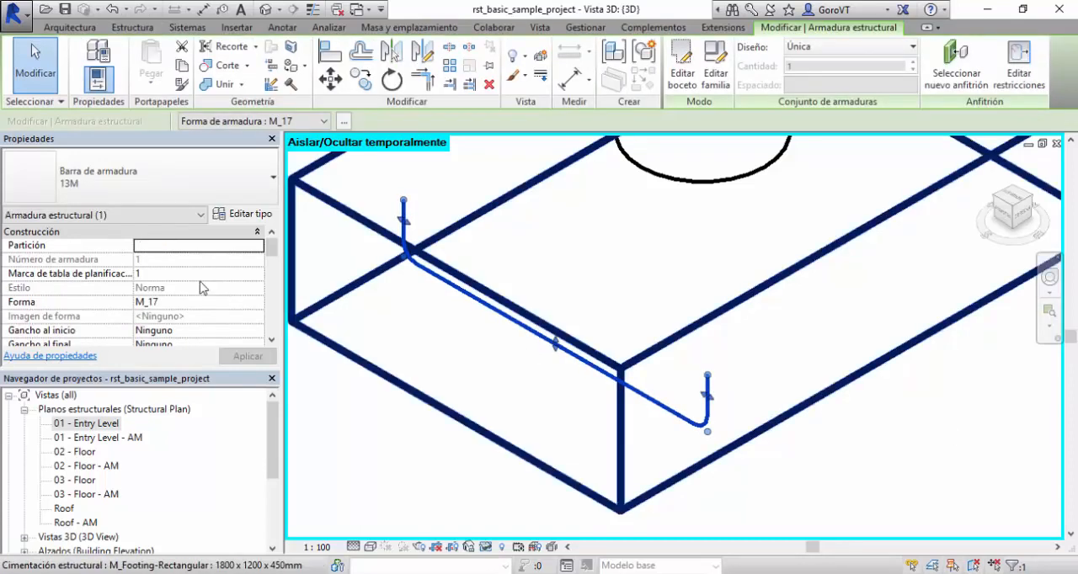
{"action": "scroll", "coordinate": [198, 295], "scroll_direction": "down", "scroll_amount": 5}
{"action": "scroll", "coordinate": [198, 294], "scroll_direction": "down", "scroll_amount": 8}
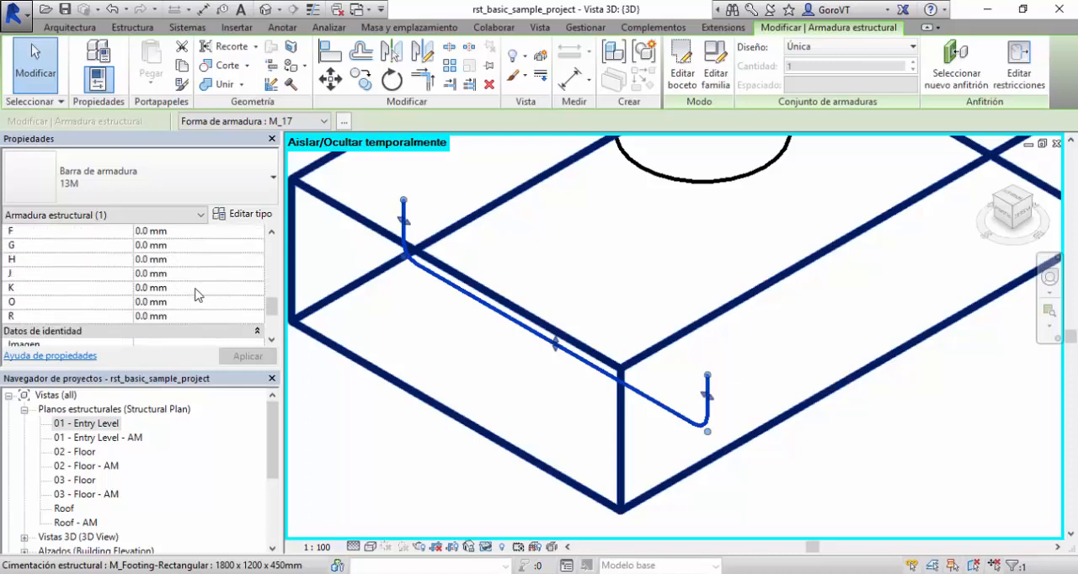
{"action": "scroll", "coordinate": [198, 295], "scroll_direction": "up", "scroll_amount": 10}
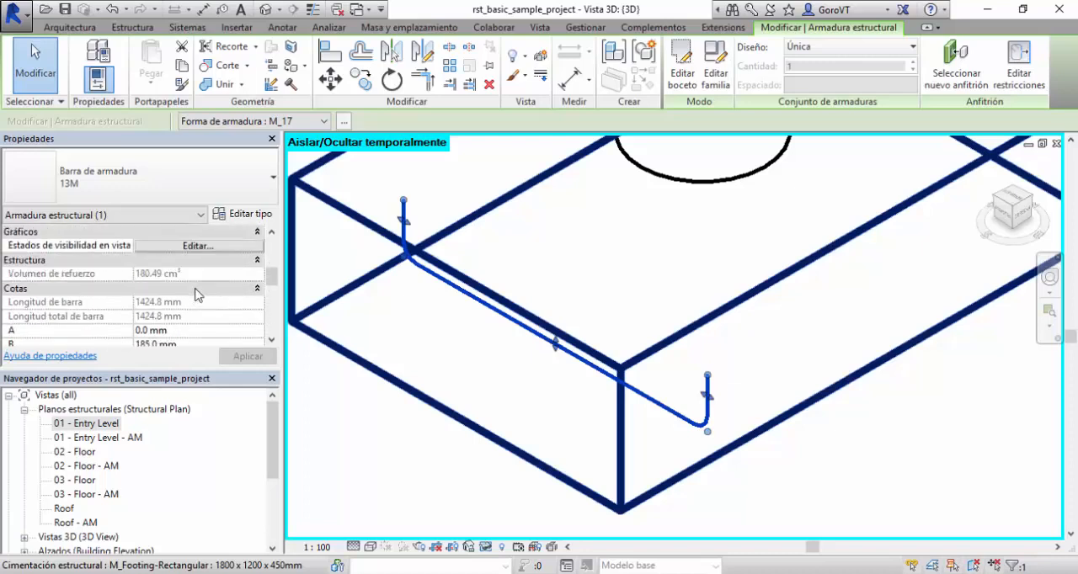
{"action": "left_click", "coordinate": [162, 318]}
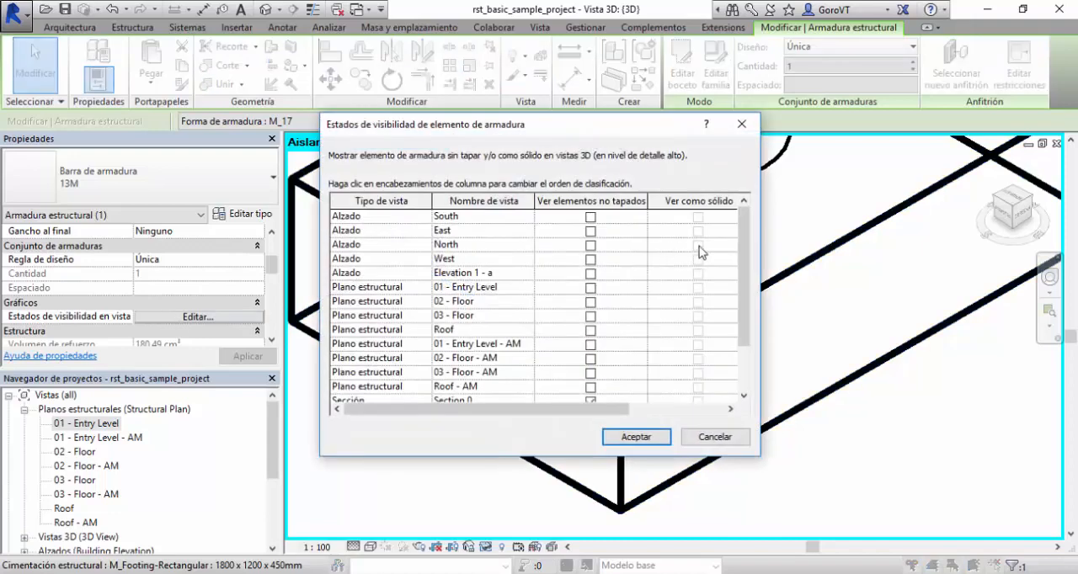
{"action": "scroll", "coordinate": [700, 250], "scroll_direction": "down", "scroll_amount": 2}
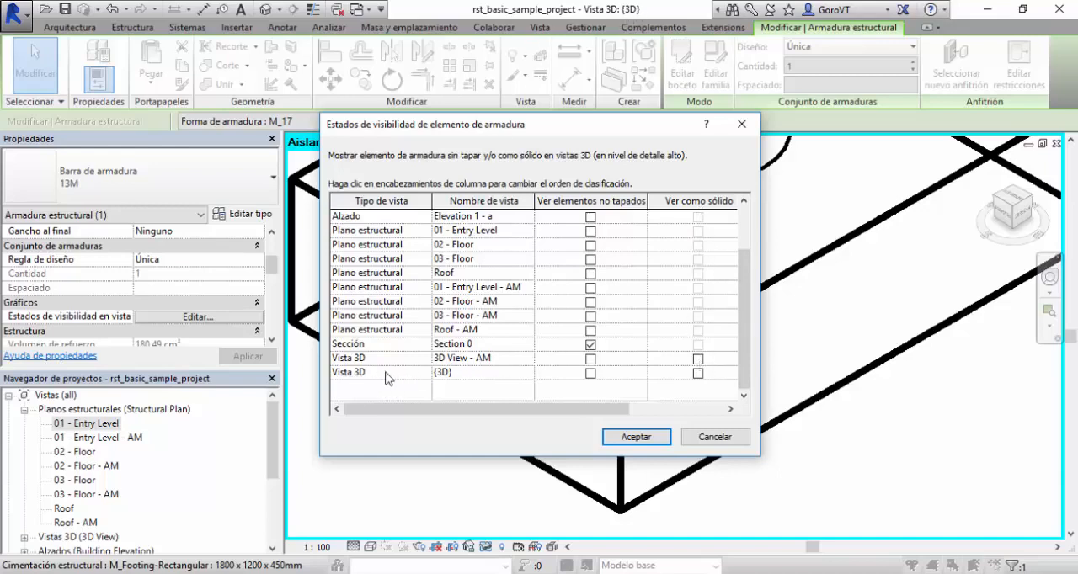
{"action": "left_click", "coordinate": [697, 374]}
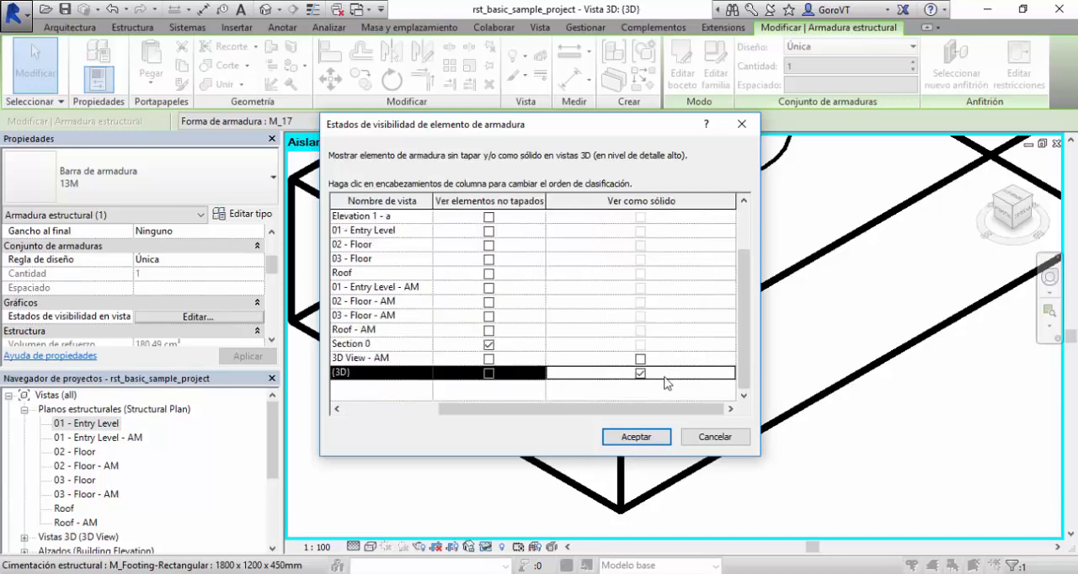
{"action": "left_click", "coordinate": [635, 437]}
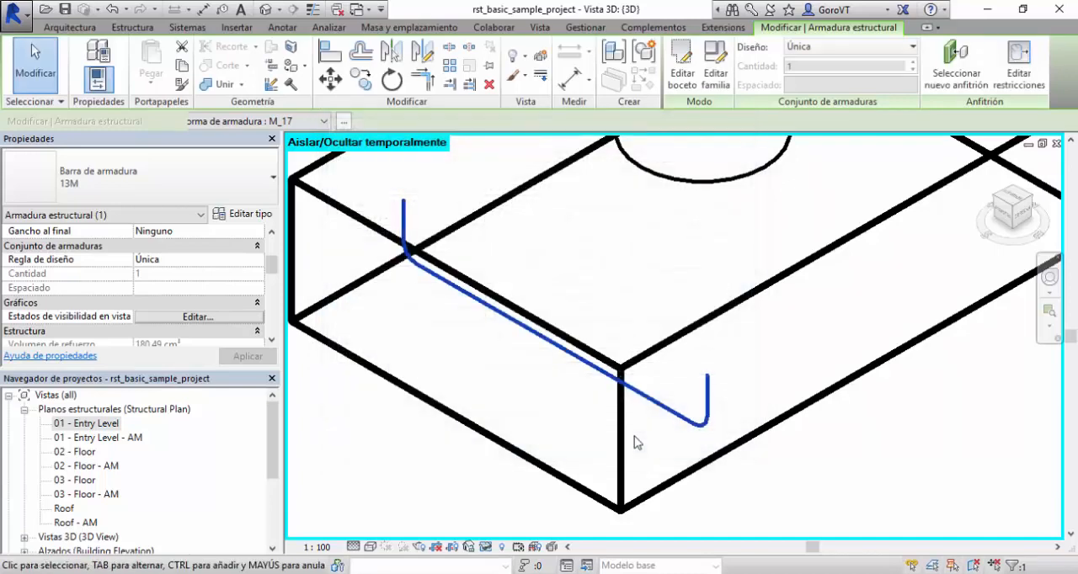
{"action": "left_click", "coordinate": [754, 494]}
{"action": "scroll", "coordinate": [749, 495], "scroll_direction": "down", "scroll_amount": 4}
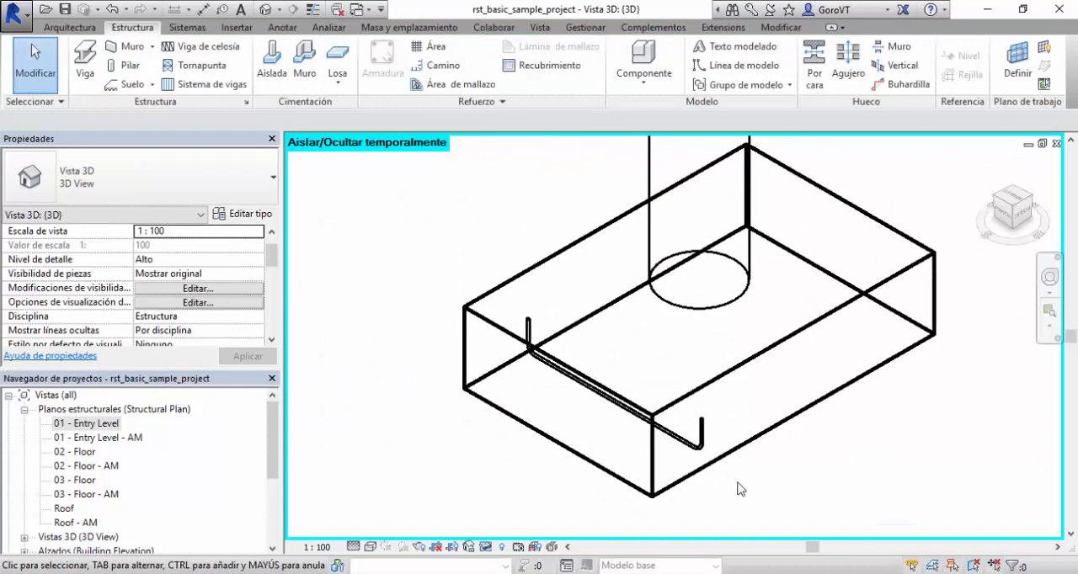
Distribute the U-shaped bar along the footing with the Espaciado libre mínimo layout rule and a spacing of 200 mm.
{"action": "left_click", "coordinate": [702, 441]}
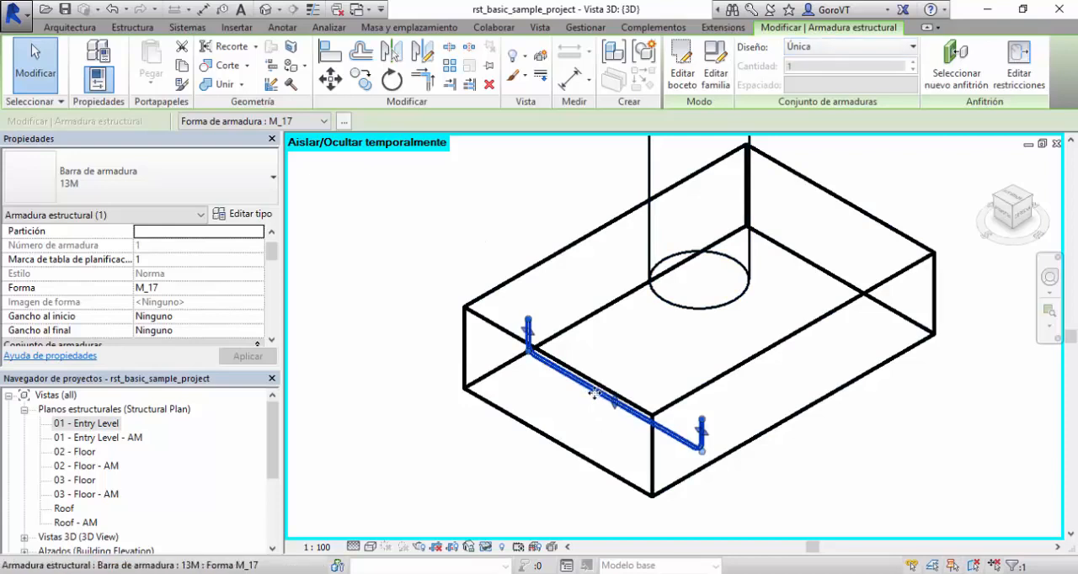
{"action": "left_click", "coordinate": [829, 49]}
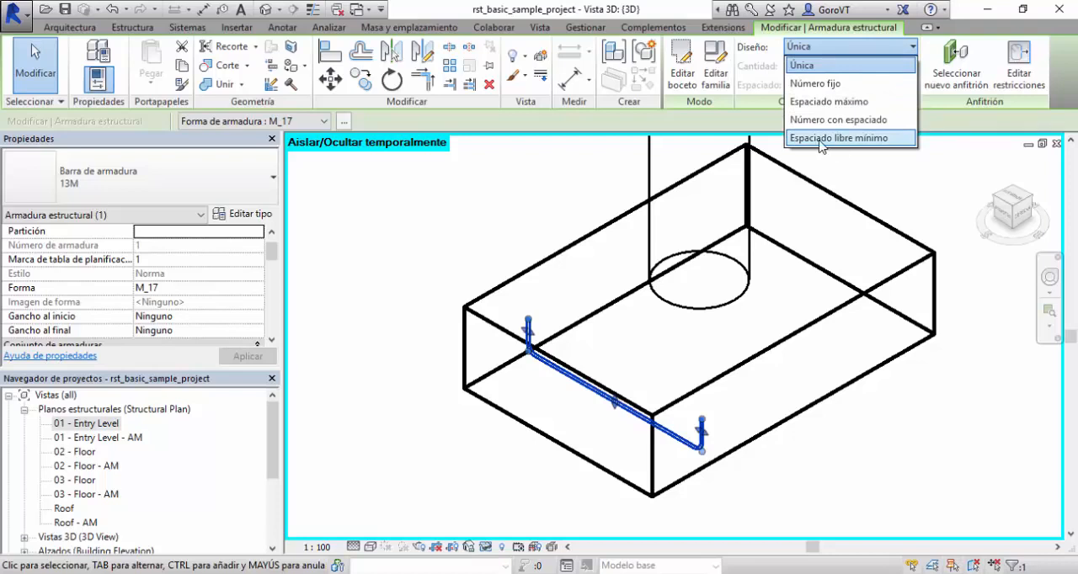
{"action": "left_click", "coordinate": [865, 138]}
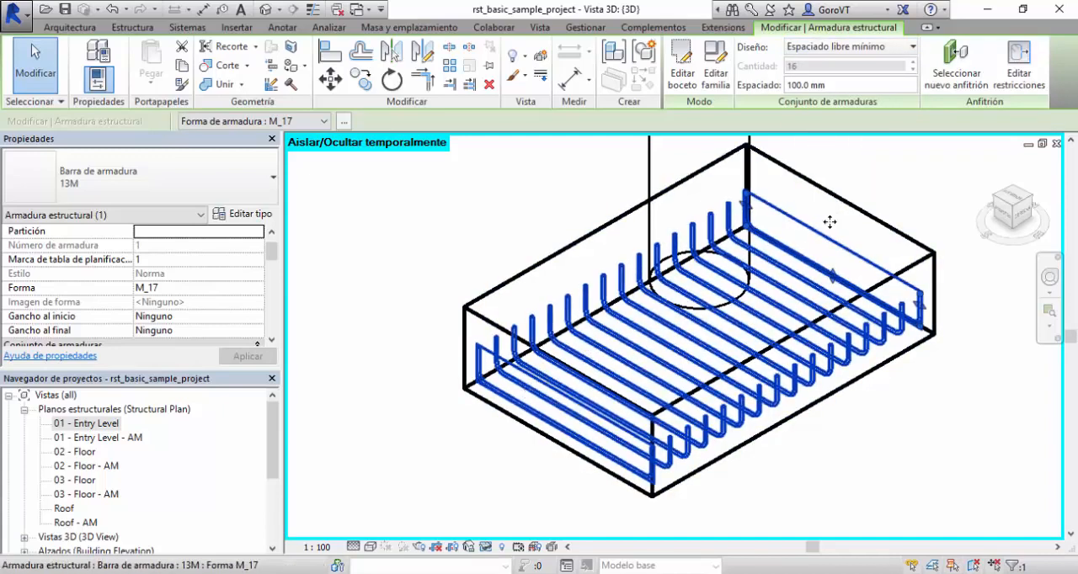
{"action": "middle_click_drag", "start_coordinate": [900, 205], "coordinate": [902, 236], "text": "shift"}
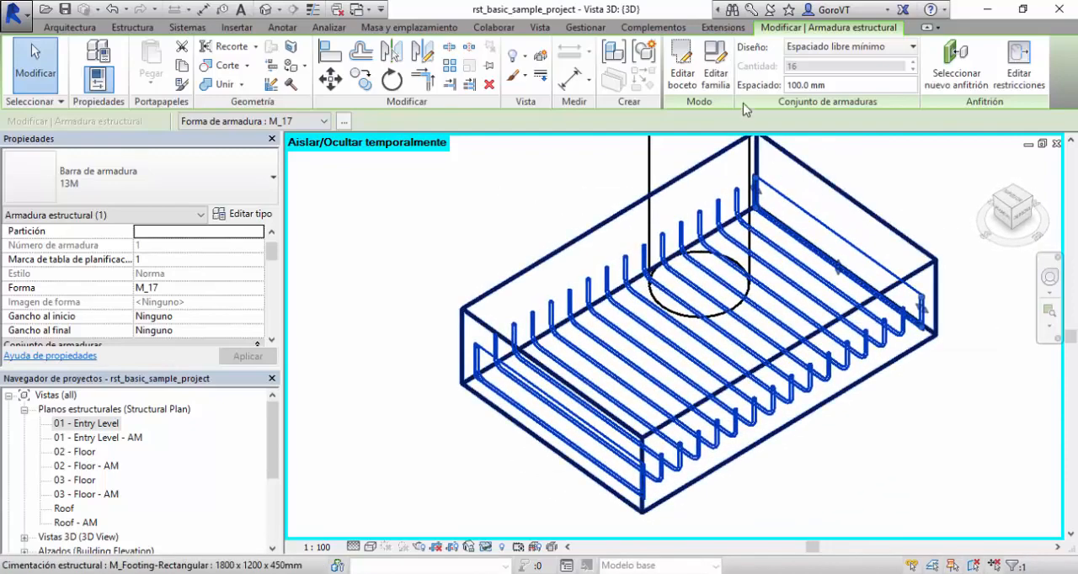
{"action": "left_click", "coordinate": [842, 86]}
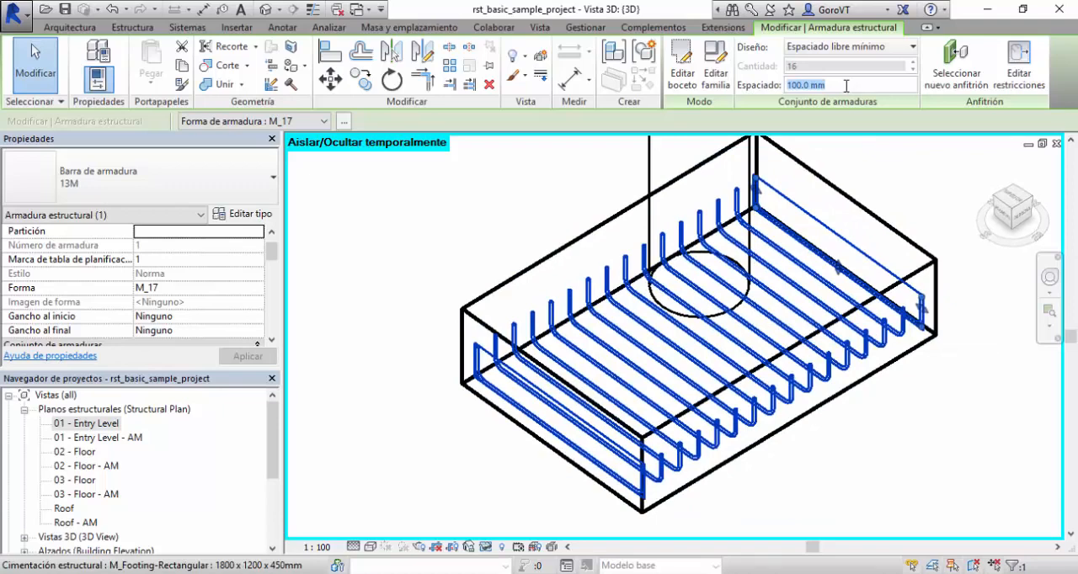
{"action": "type", "text": "200"}
{"action": "key", "text": "Return"}
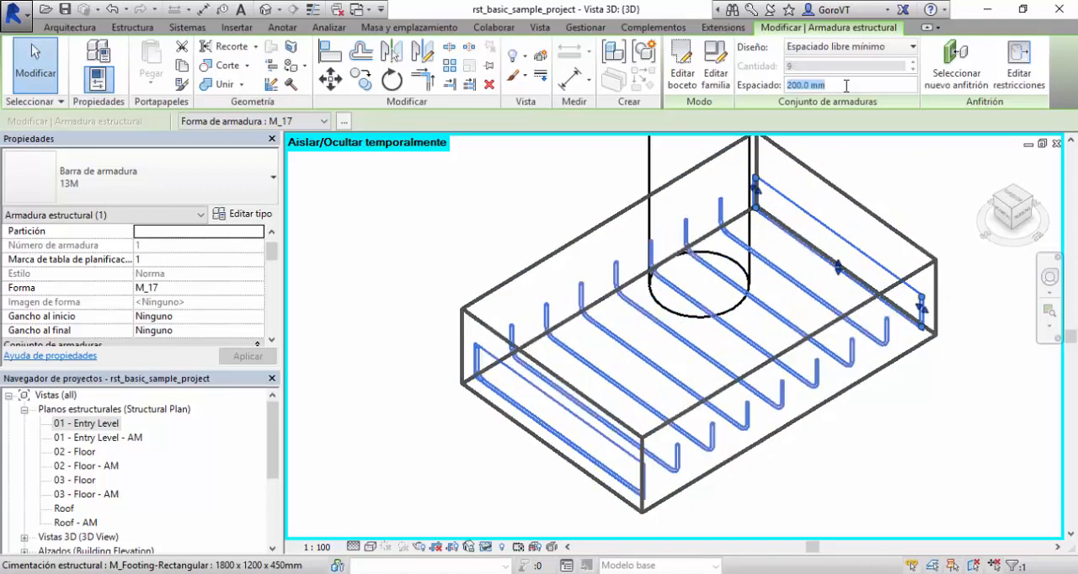
{"action": "left_click", "coordinate": [910, 204]}
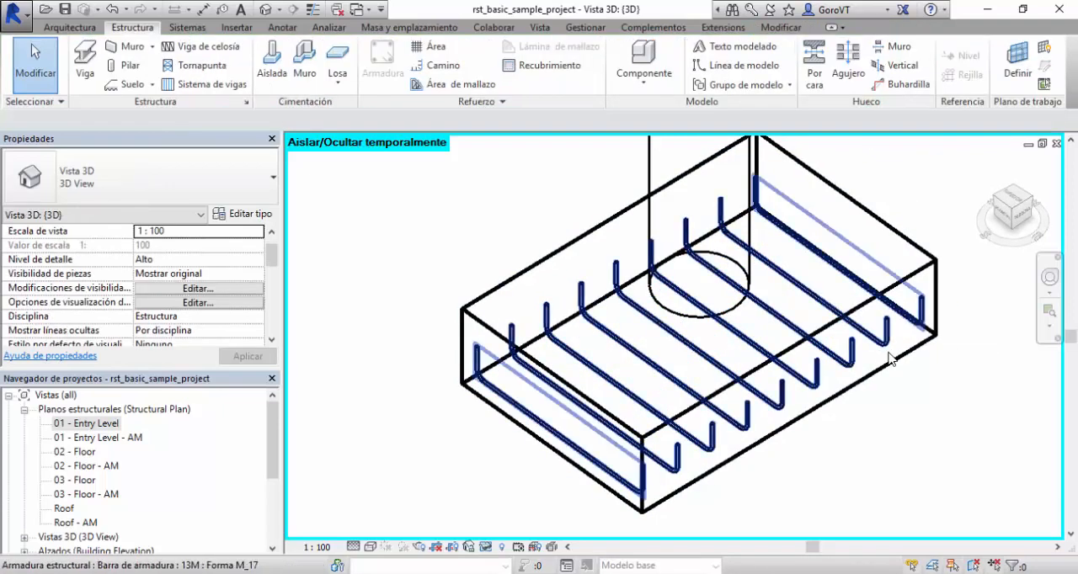
Examine the bar set's length and its shape dimensions A to G in the properties.
{"action": "middle_click_drag", "start_coordinate": [891, 359], "coordinate": [868, 368], "text": "shift"}
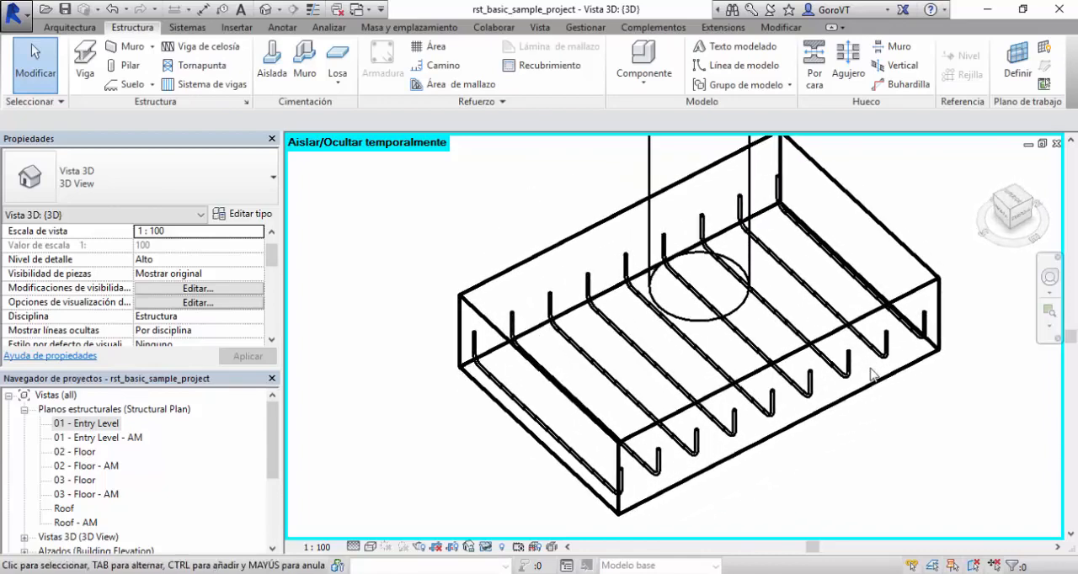
{"action": "left_click", "coordinate": [812, 390]}
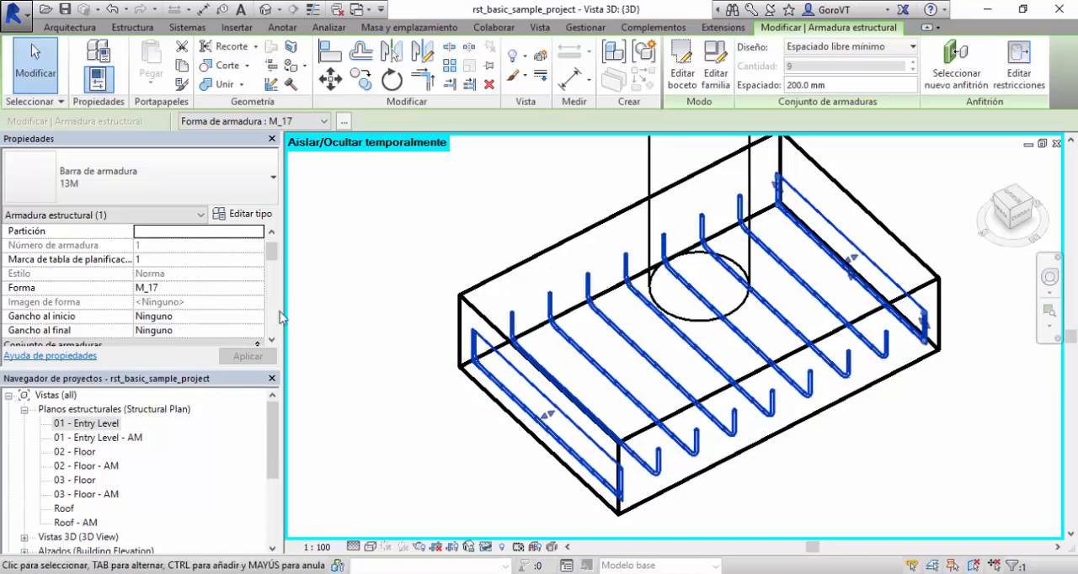
{"action": "left_click", "coordinate": [271, 340]}
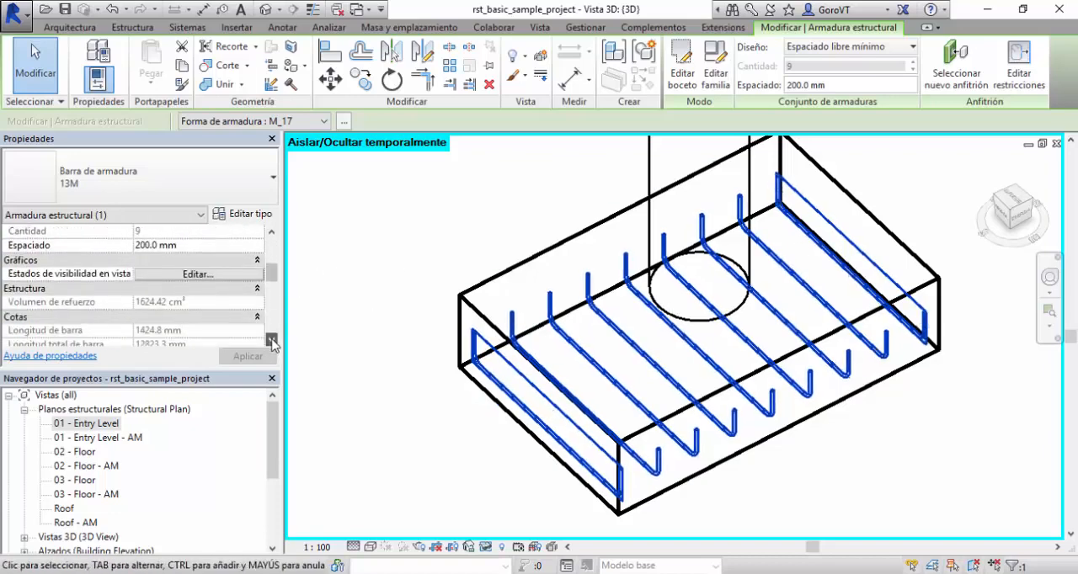
{"action": "left_click", "coordinate": [271, 339]}
{"action": "left_click", "coordinate": [271, 339]}
{"action": "left_click", "coordinate": [271, 339]}
{"action": "left_click", "coordinate": [271, 340]}
{"action": "left_click", "coordinate": [271, 339]}
{"action": "left_click", "coordinate": [271, 339]}
{"action": "left_click", "coordinate": [271, 339]}
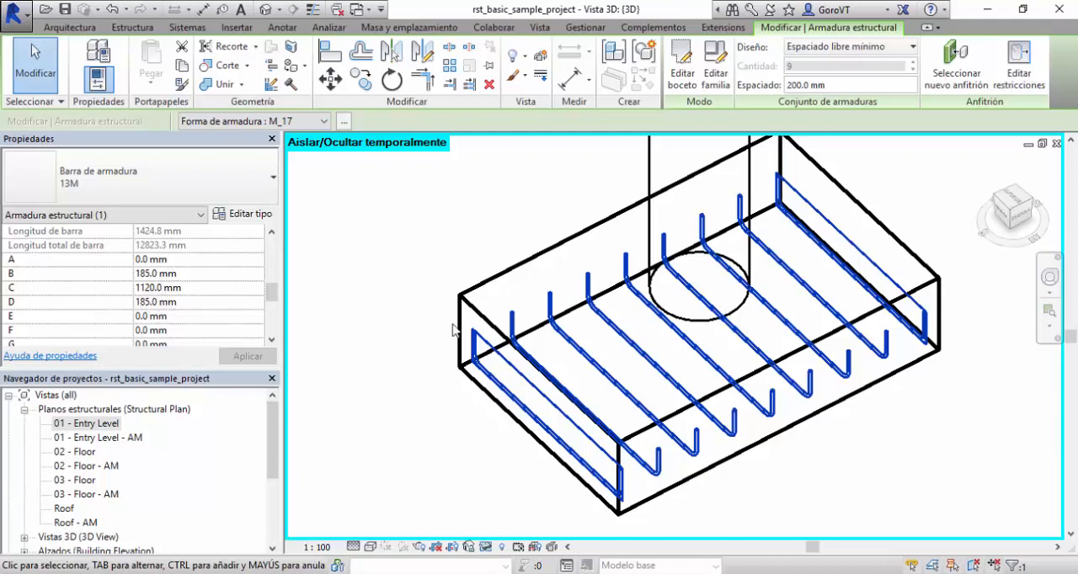
{"action": "left_click", "coordinate": [473, 346]}
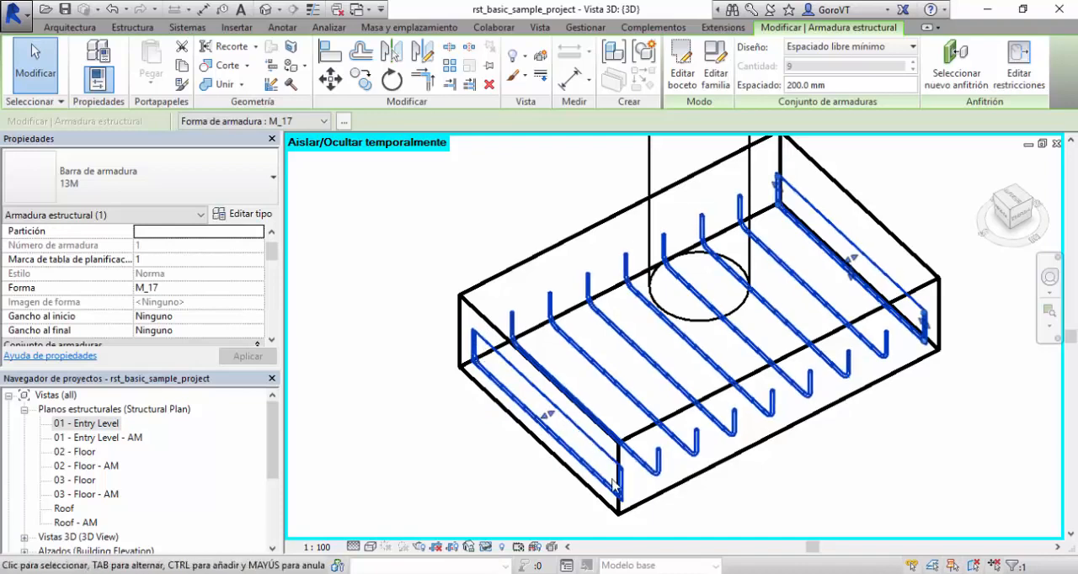
{"action": "left_click", "coordinate": [408, 442]}
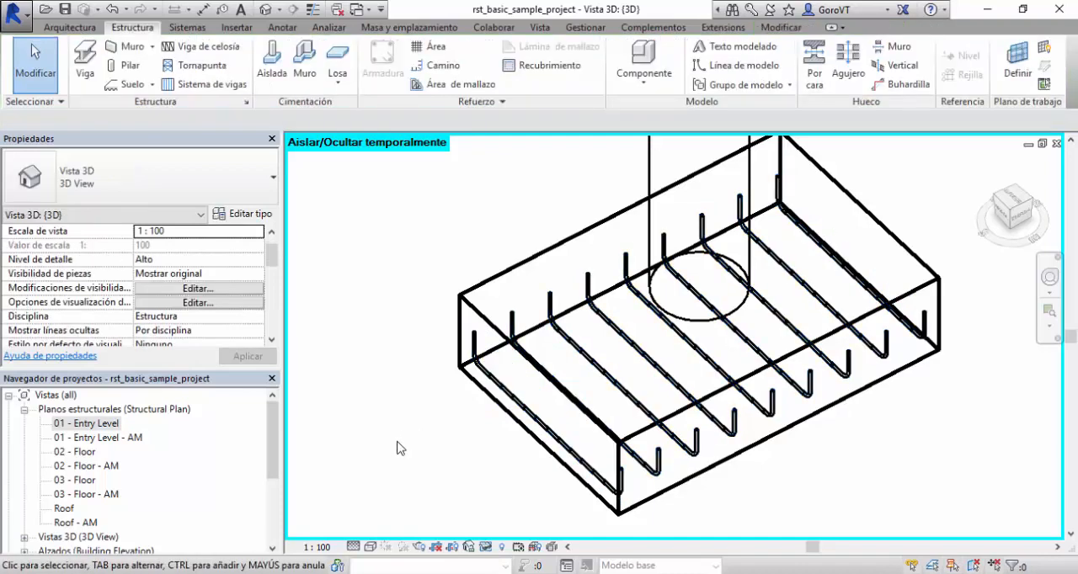
Open the bar set's M_17 shape family, examine its B, C and D segment dimensions, and close it without changes.
{"action": "left_click", "coordinate": [512, 404]}
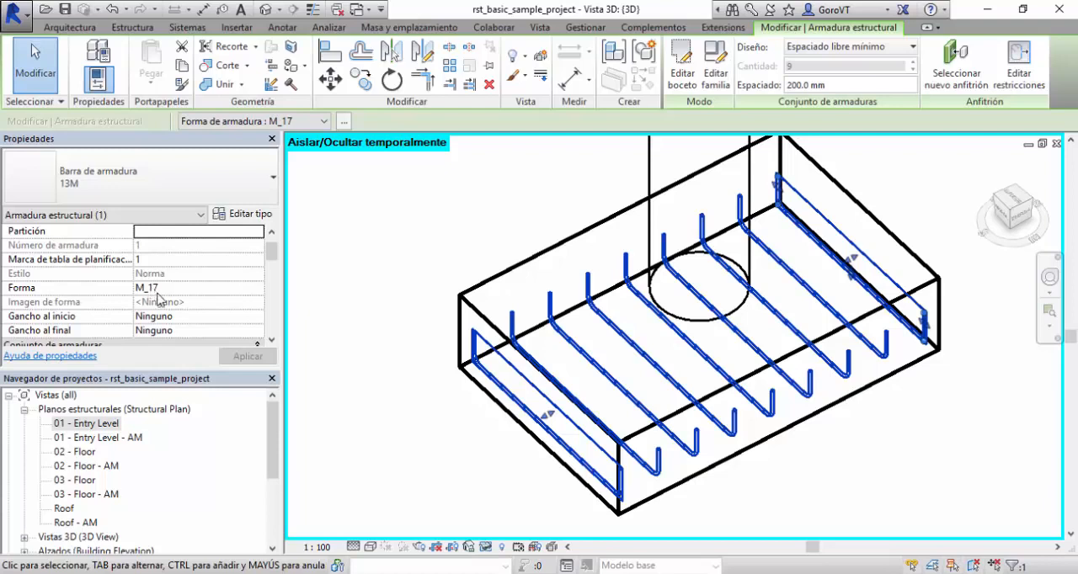
{"action": "middle_click_drag", "start_coordinate": [452, 238], "coordinate": [473, 230]}
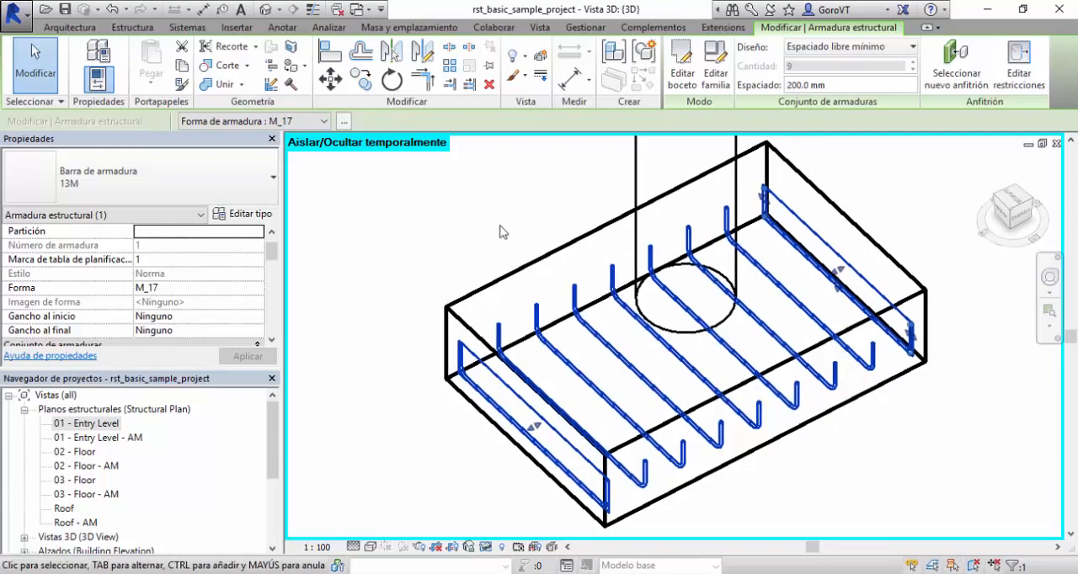
{"action": "left_click", "coordinate": [720, 70]}
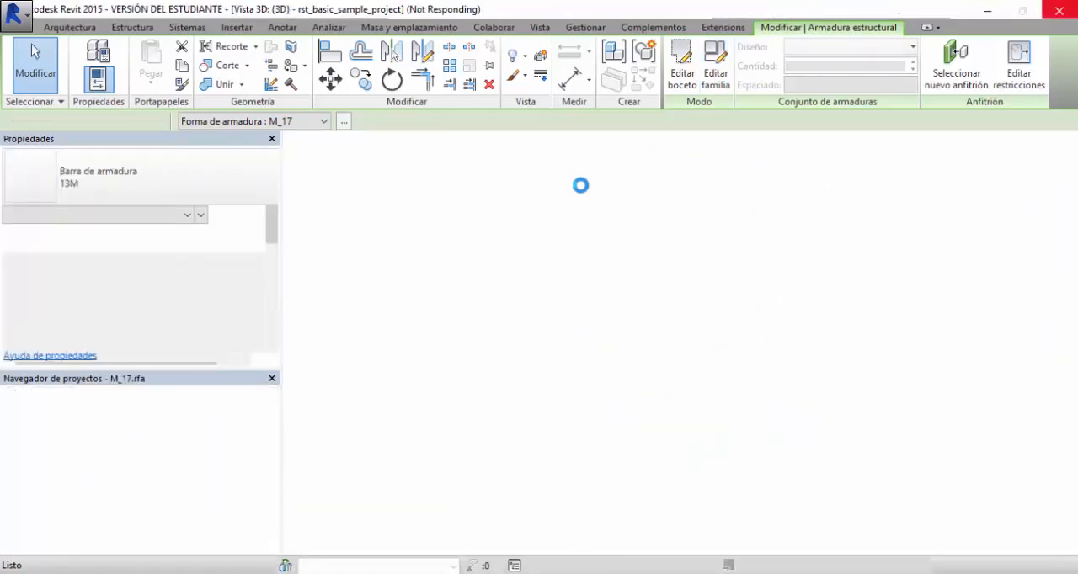
{"action": "scroll", "coordinate": [640, 295], "scroll_direction": "up", "scroll_amount": 3}
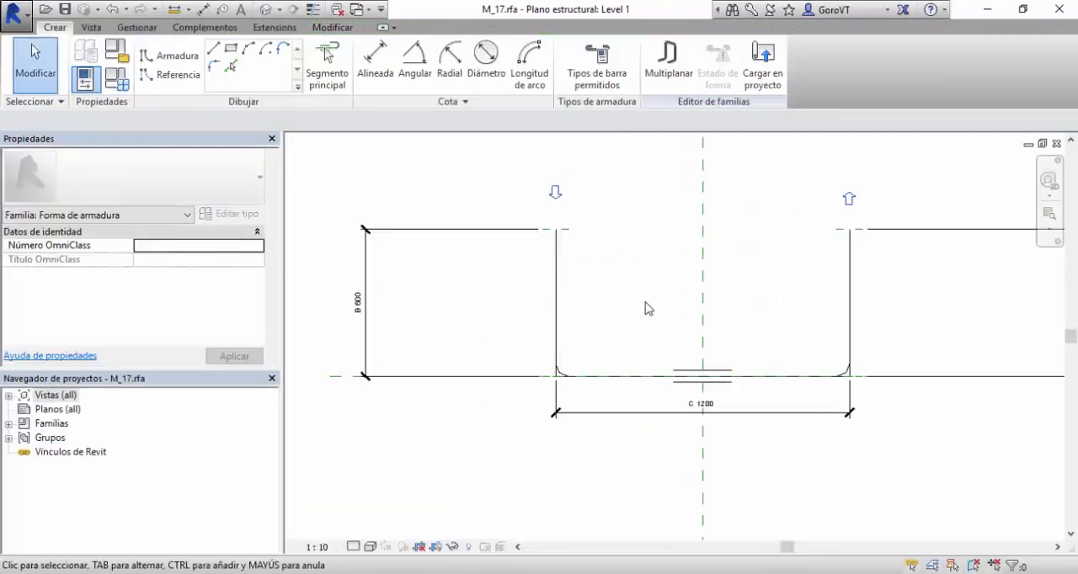
{"action": "middle_click_drag", "start_coordinate": [640, 307], "coordinate": [598, 273]}
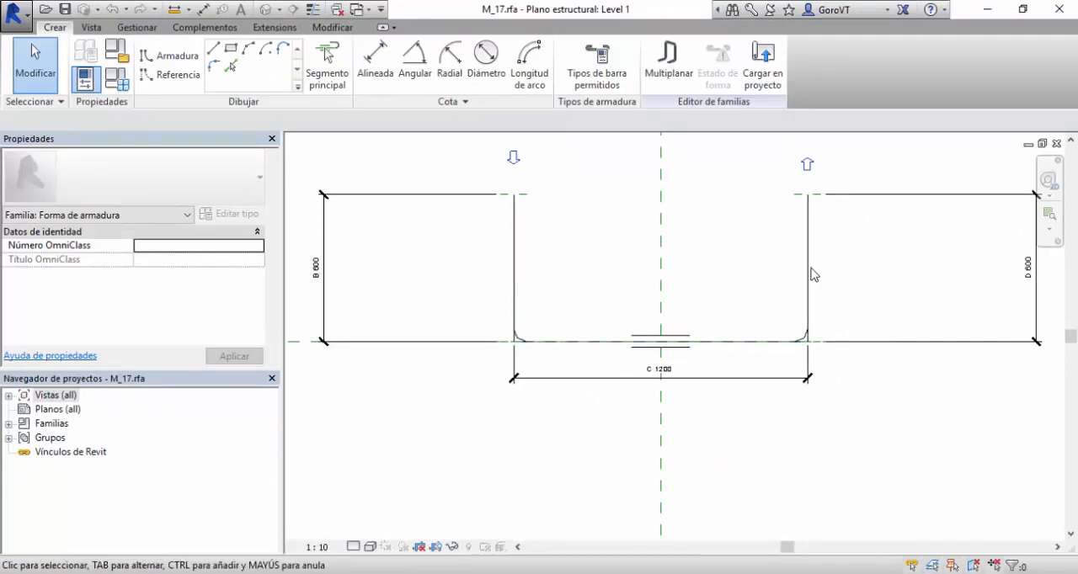
{"action": "scroll", "coordinate": [520, 257], "scroll_direction": "up", "scroll_amount": 3}
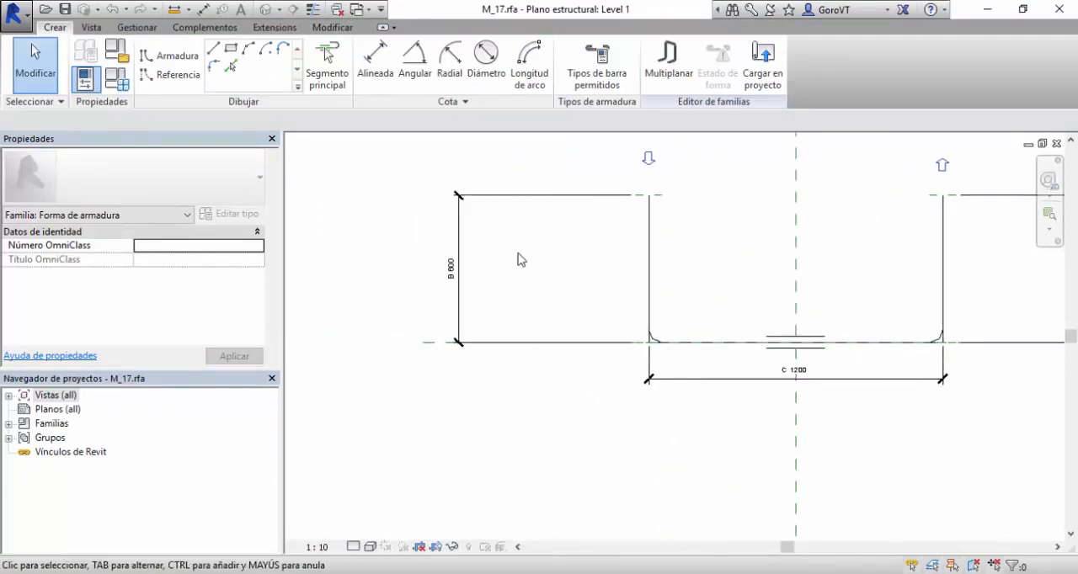
{"action": "middle_click_drag", "start_coordinate": [905, 344], "coordinate": [531, 281]}
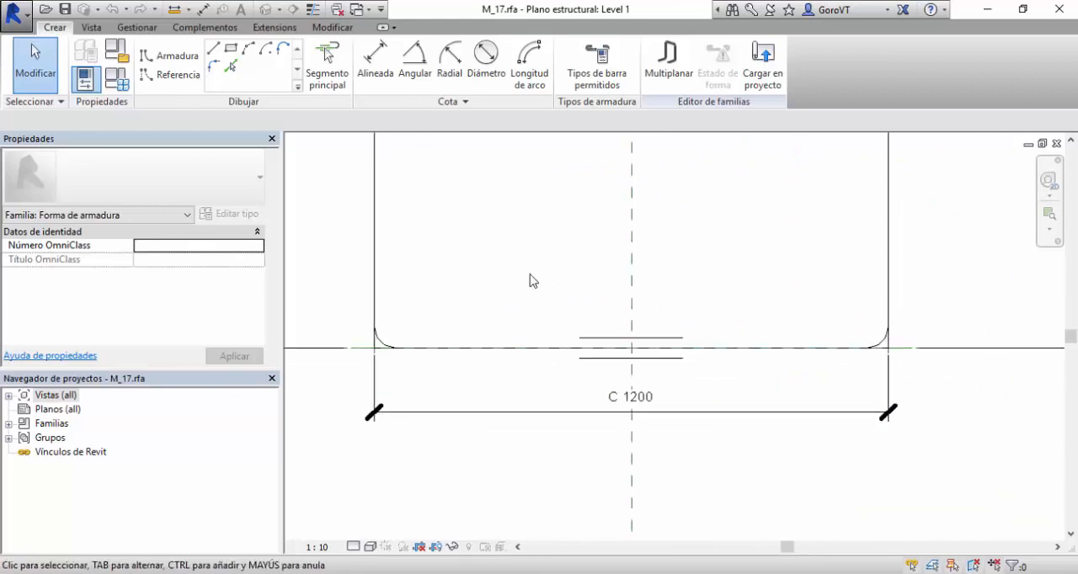
{"action": "middle_click_drag", "start_coordinate": [756, 308], "coordinate": [521, 378]}
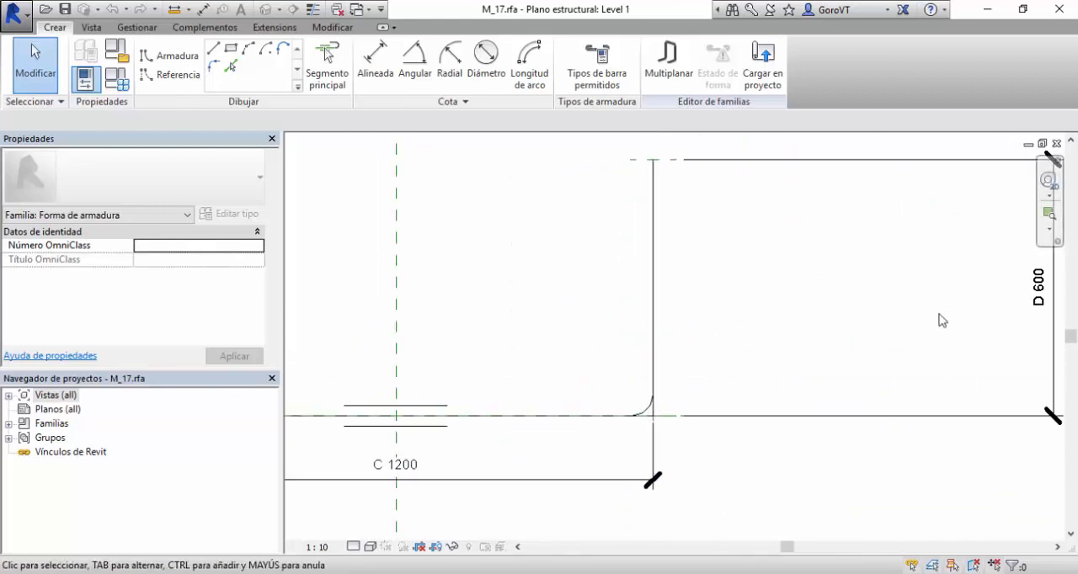
{"action": "scroll", "coordinate": [895, 315], "scroll_direction": "down", "scroll_amount": 3}
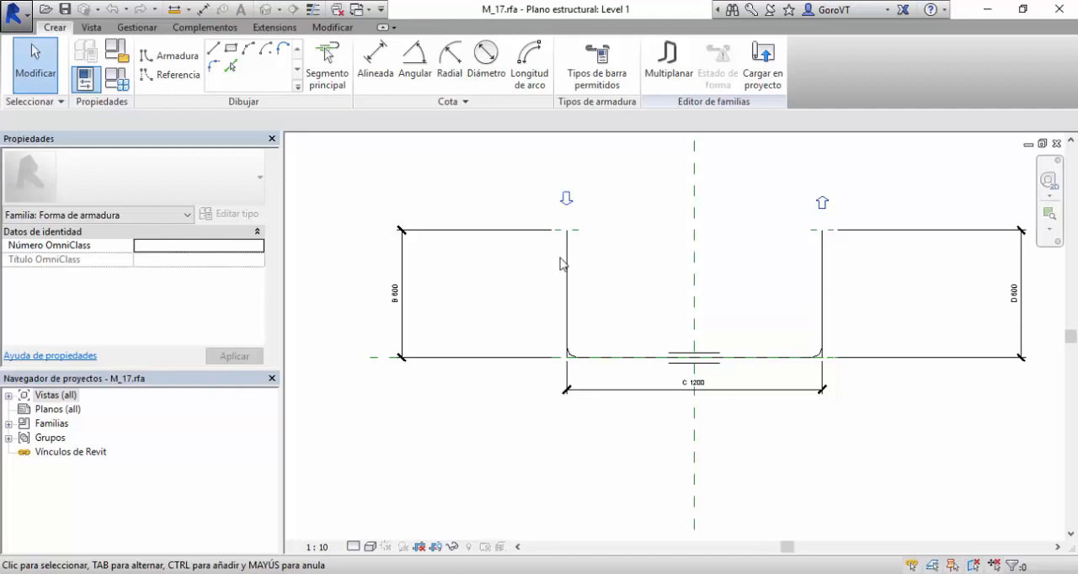
{"action": "left_click", "coordinate": [1058, 145]}
{"action": "left_click", "coordinate": [563, 304]}
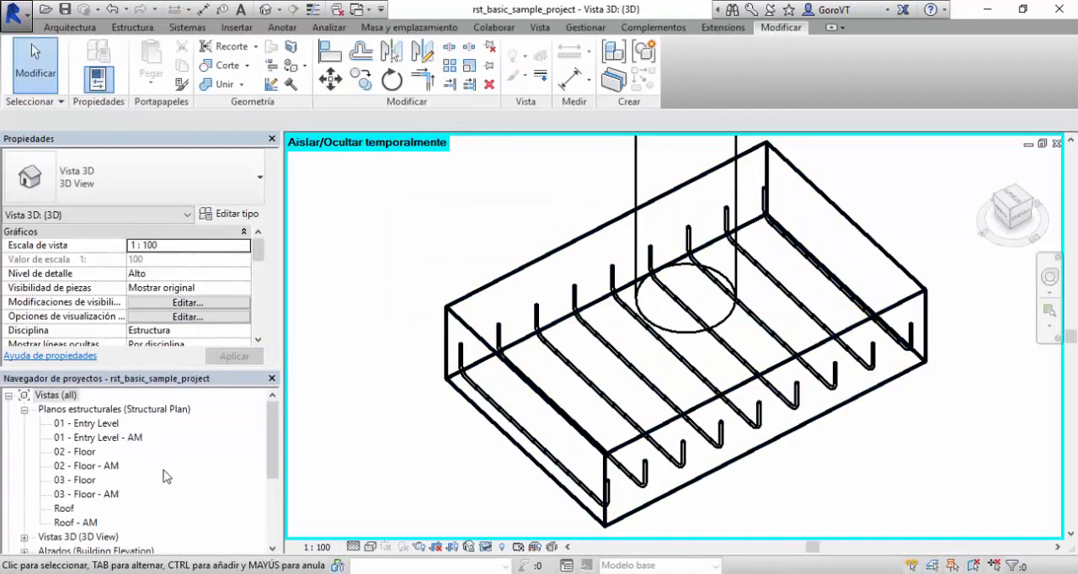
Create a new building-component schedule for the Armadura estructural category in the New Construction phase.
{"action": "left_click_drag", "start_coordinate": [271, 430], "coordinate": [267, 495]}
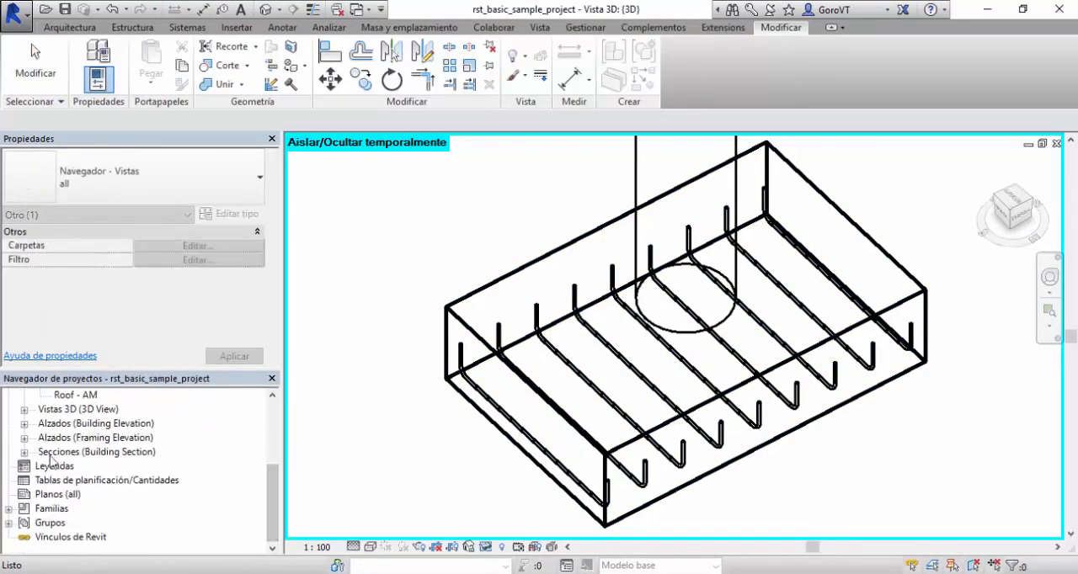
{"action": "left_click", "coordinate": [56, 483]}
{"action": "right_click", "coordinate": [56, 487]}
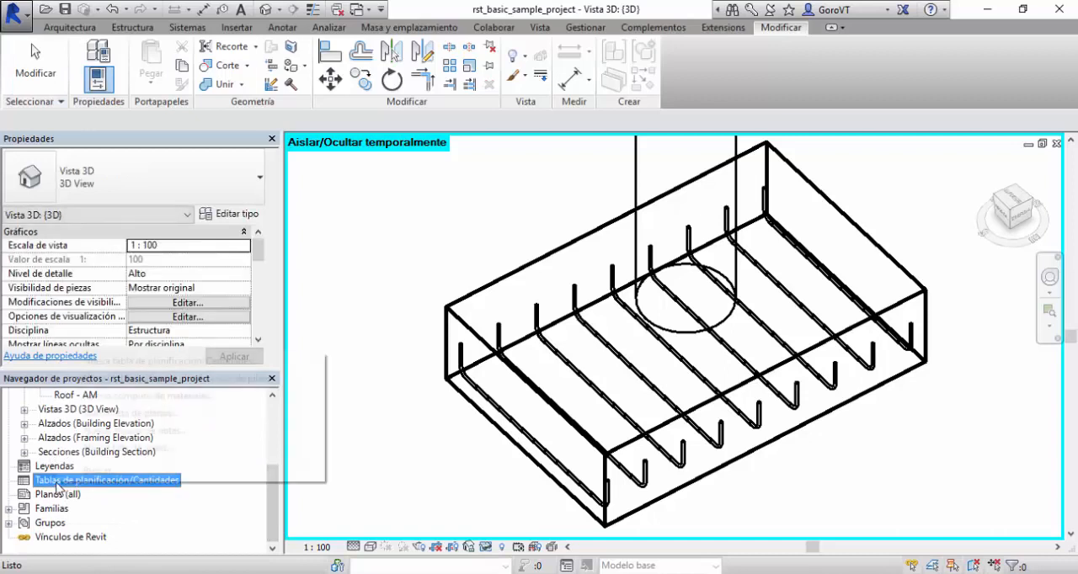
{"action": "left_click", "coordinate": [130, 362]}
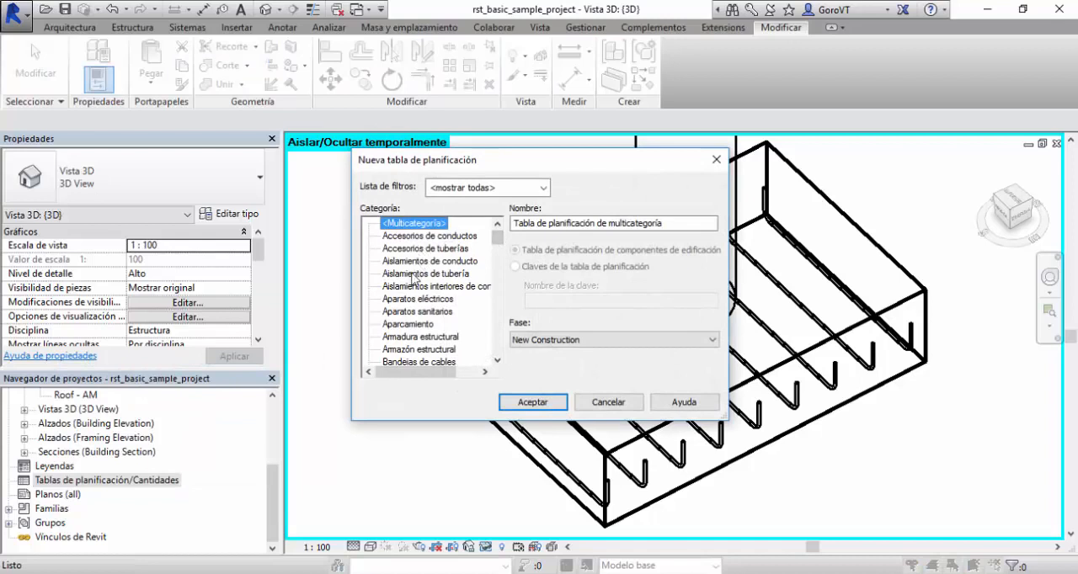
{"action": "left_click", "coordinate": [410, 339]}
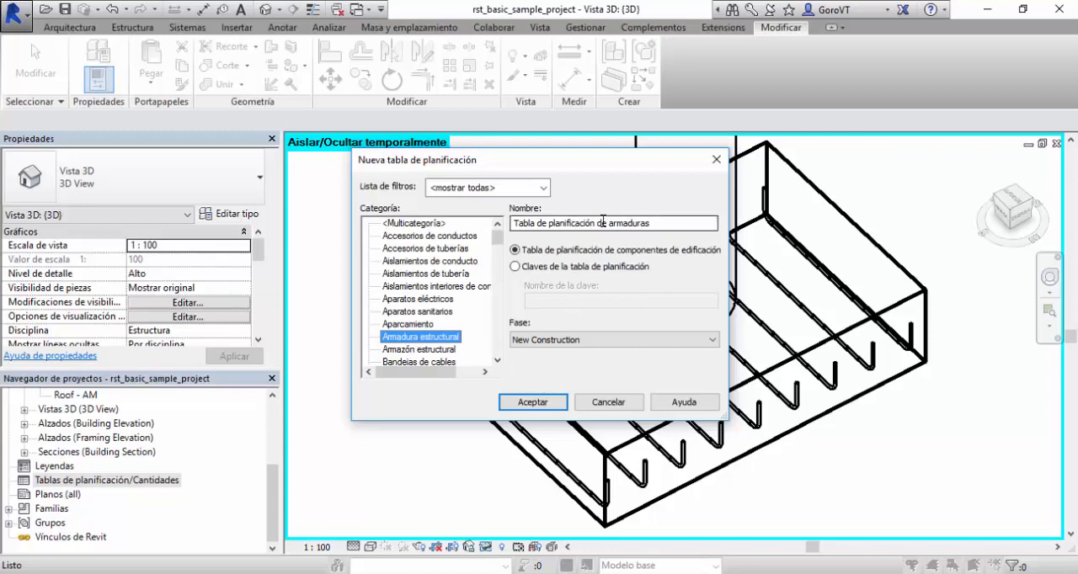
{"action": "left_click", "coordinate": [529, 402]}
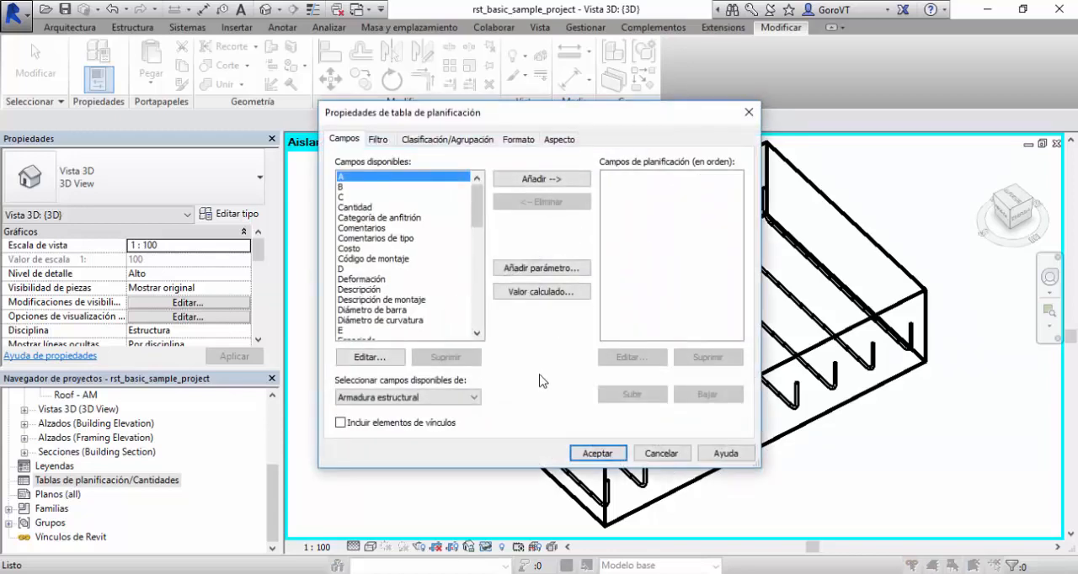
Add the fields Tipo, A, B, C, D, E and F to the schedule, in that order.
{"action": "left_click_drag", "start_coordinate": [480, 214], "coordinate": [486, 315]}
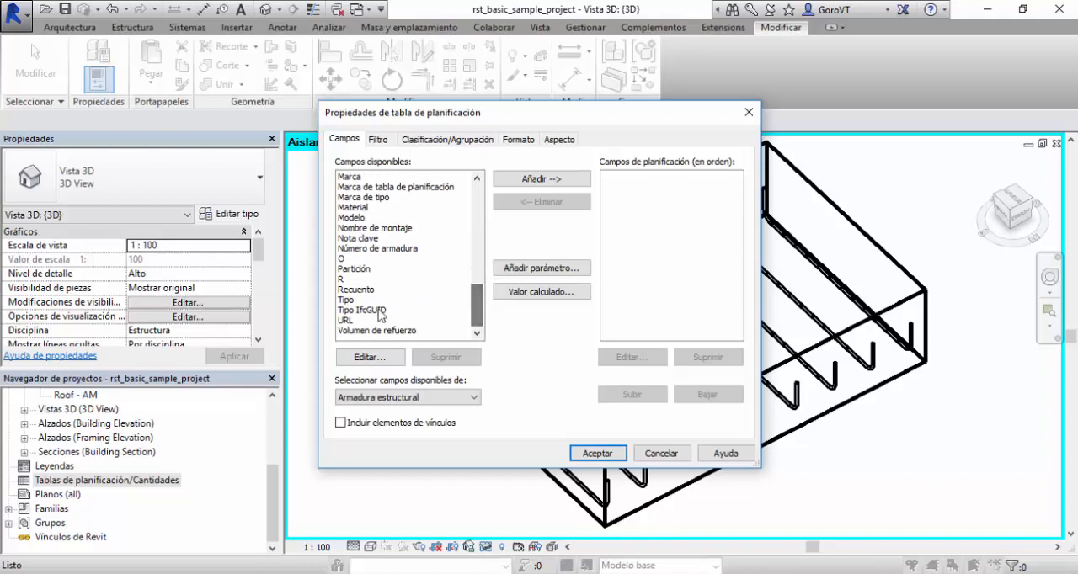
{"action": "left_click", "coordinate": [358, 301]}
{"action": "left_click", "coordinate": [556, 181]}
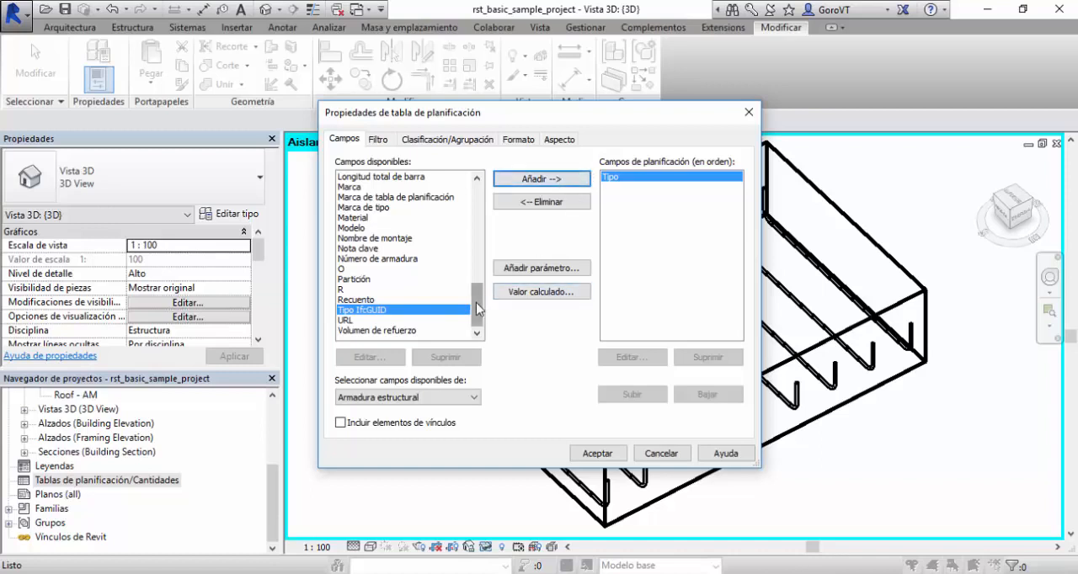
{"action": "left_click_drag", "start_coordinate": [476, 303], "coordinate": [478, 206]}
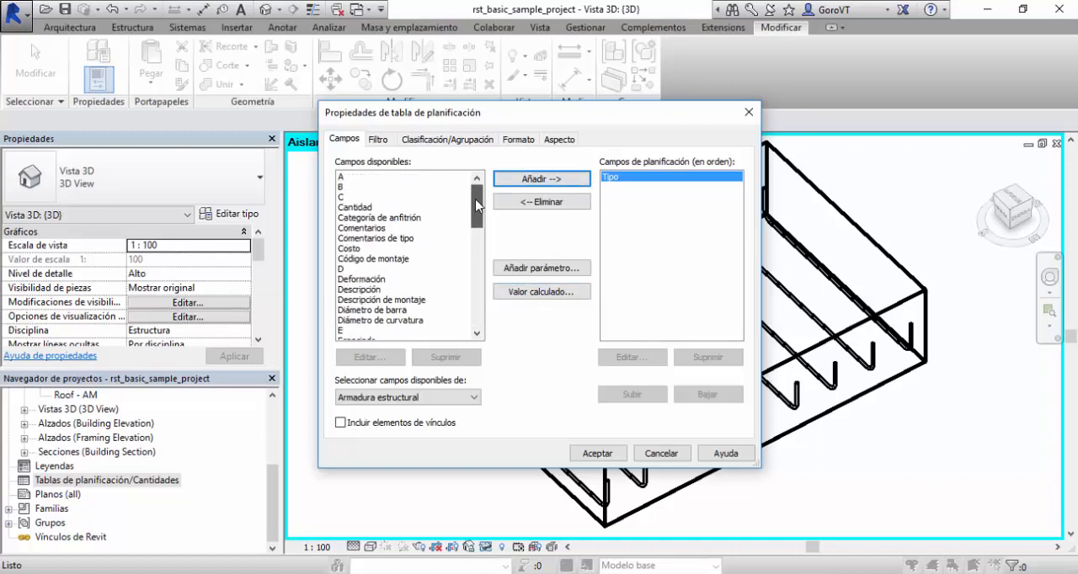
{"action": "left_click", "coordinate": [400, 177]}
{"action": "left_click", "coordinate": [519, 180]}
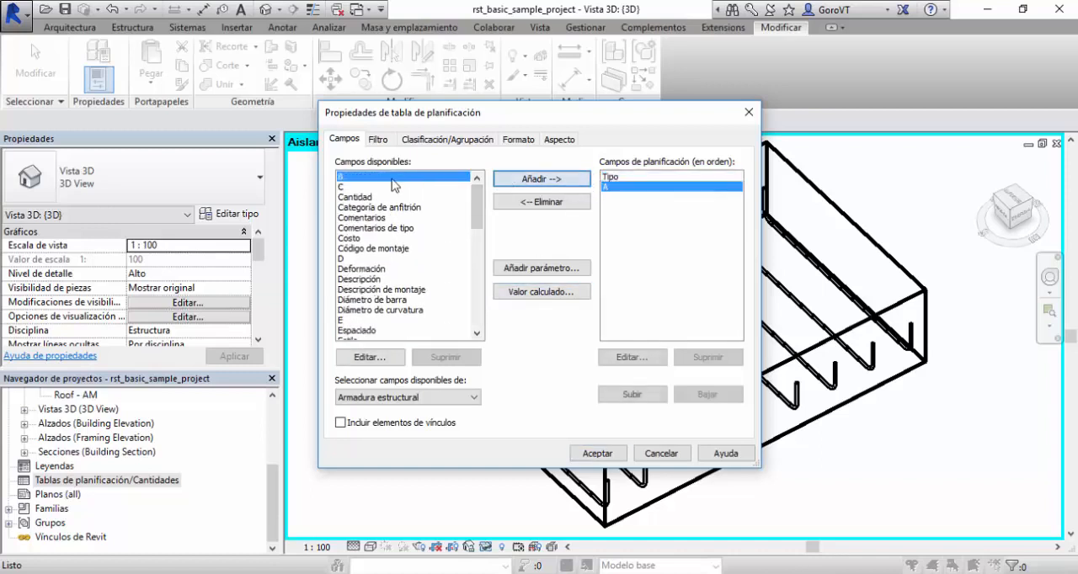
{"action": "left_click", "coordinate": [519, 181]}
{"action": "left_click", "coordinate": [521, 180]}
{"action": "left_click", "coordinate": [523, 181]}
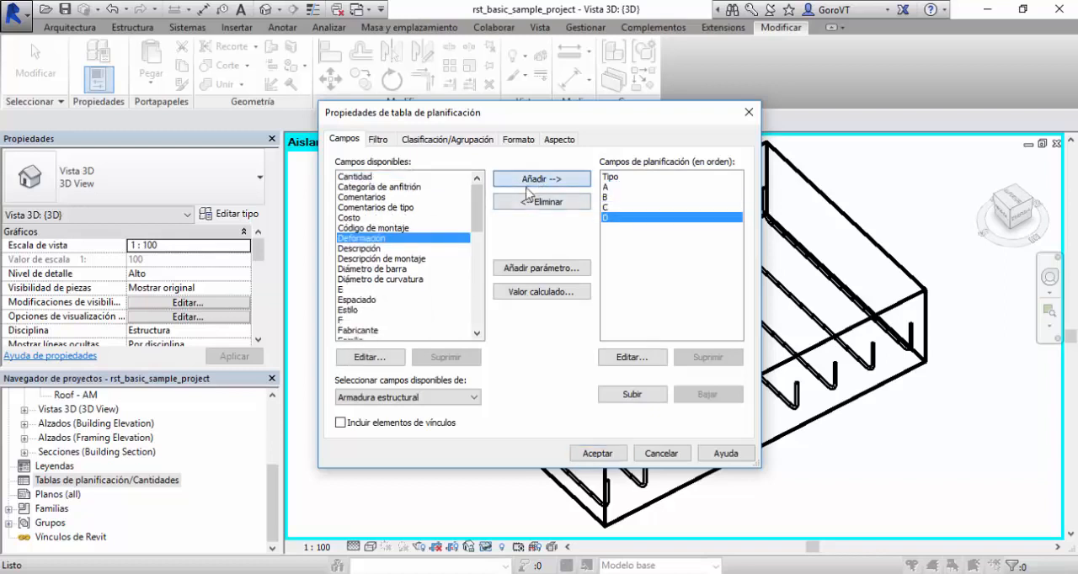
{"action": "left_click", "coordinate": [364, 289]}
{"action": "left_click", "coordinate": [543, 179]}
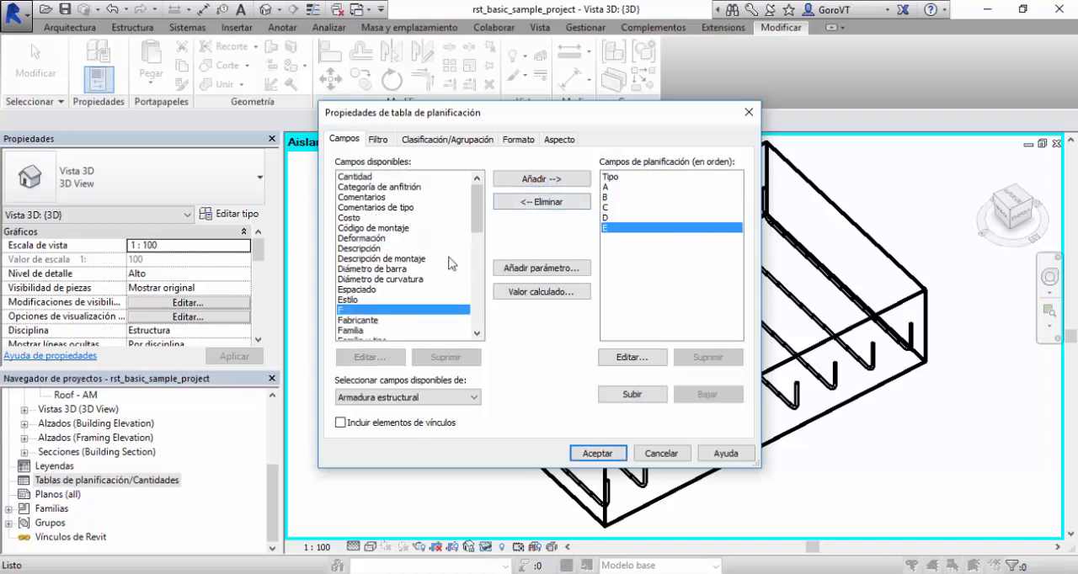
{"action": "left_click", "coordinate": [535, 180]}
Add the Longitud total de barra field, then generate the schedule and widen that column to fit its heading.
{"action": "scroll", "coordinate": [446, 303], "scroll_direction": "down", "scroll_amount": 3}
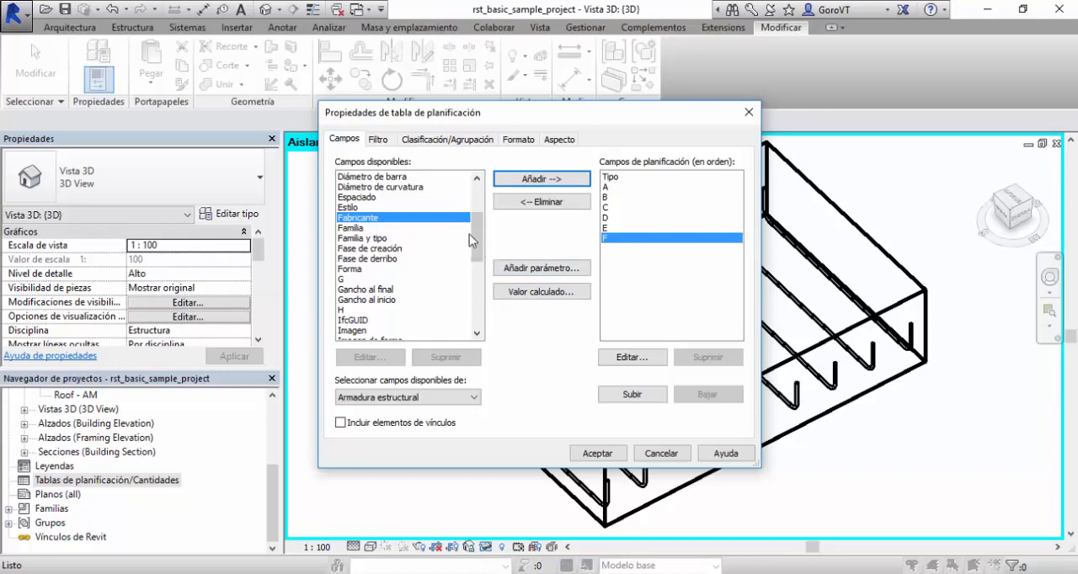
{"action": "left_click_drag", "start_coordinate": [479, 226], "coordinate": [487, 271]}
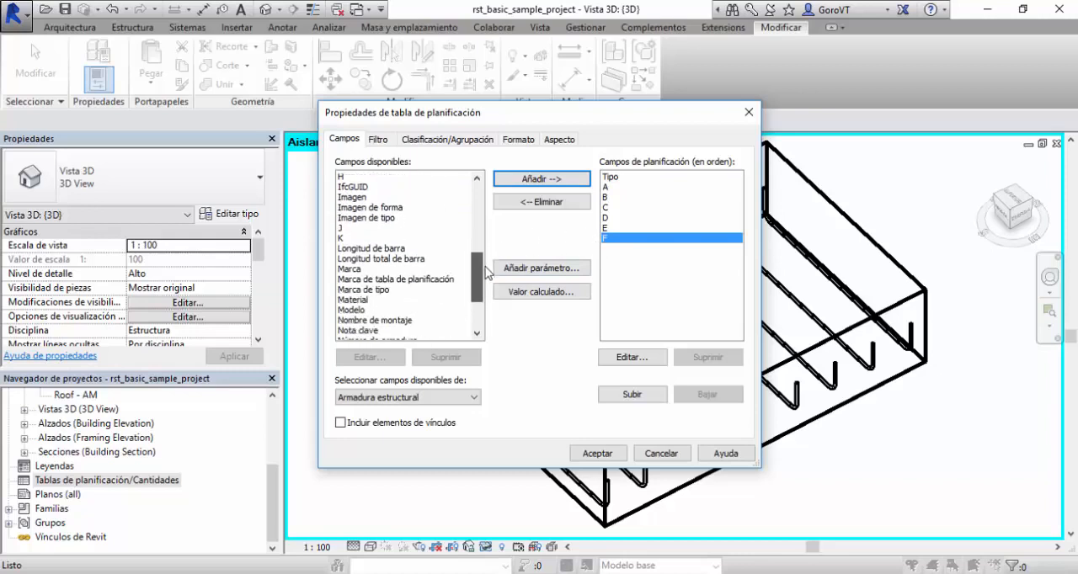
{"action": "left_click", "coordinate": [384, 259]}
{"action": "left_click", "coordinate": [547, 179]}
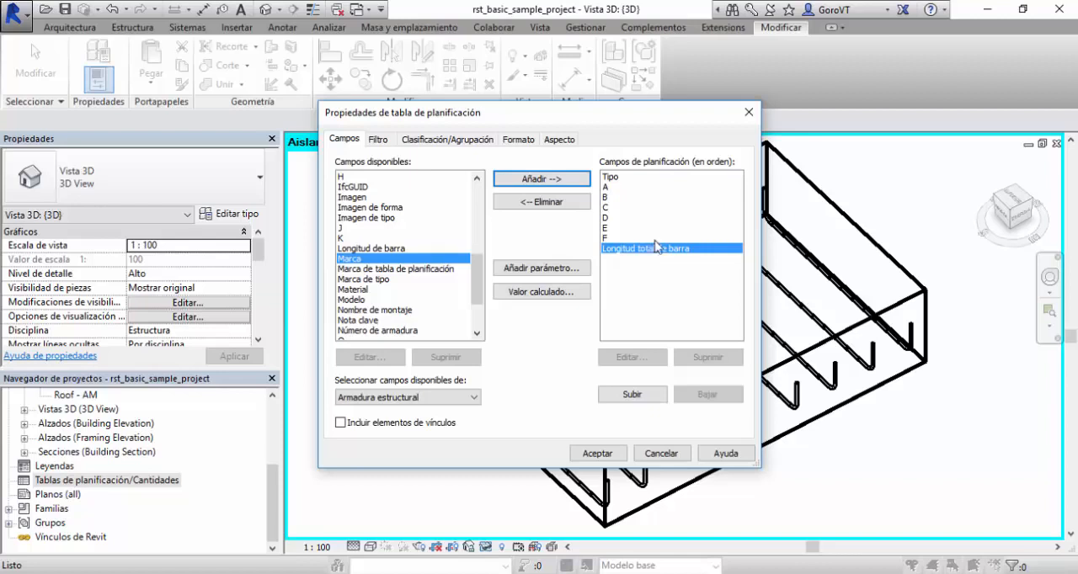
{"action": "left_click", "coordinate": [472, 140]}
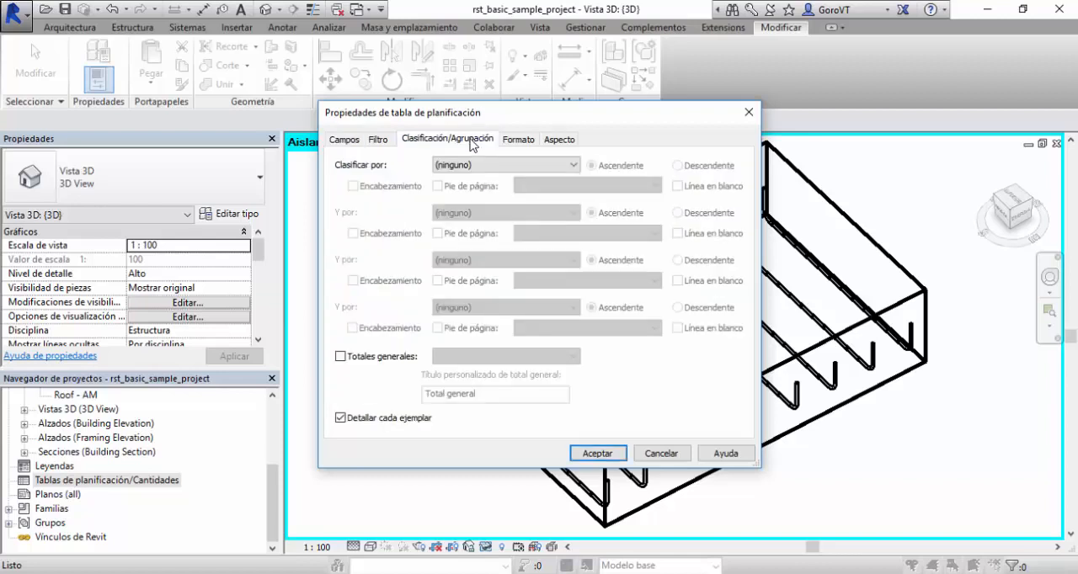
{"action": "left_click", "coordinate": [596, 453]}
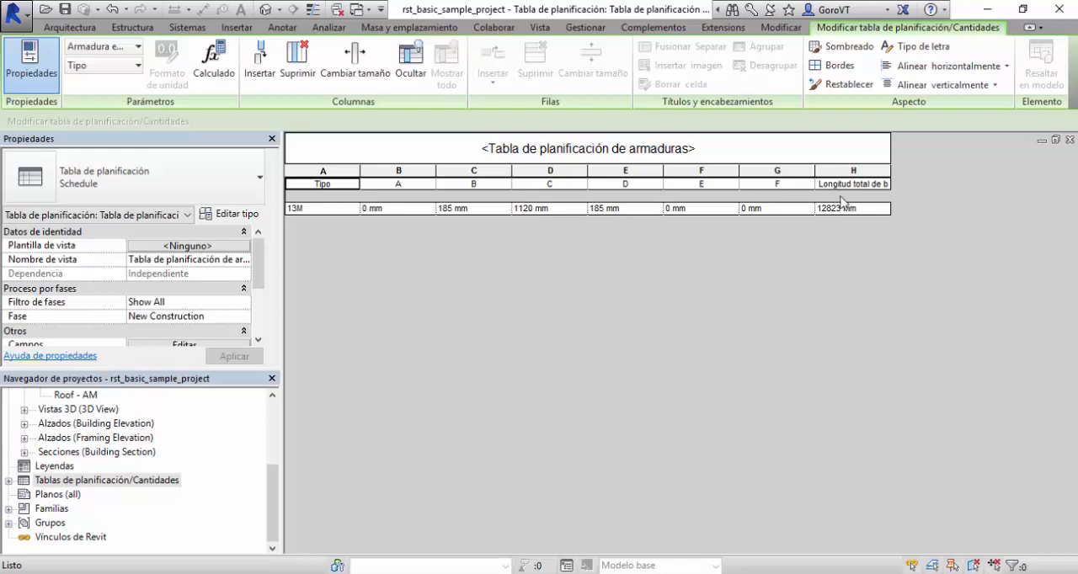
{"action": "left_click_drag", "start_coordinate": [890, 171], "coordinate": [947, 171]}
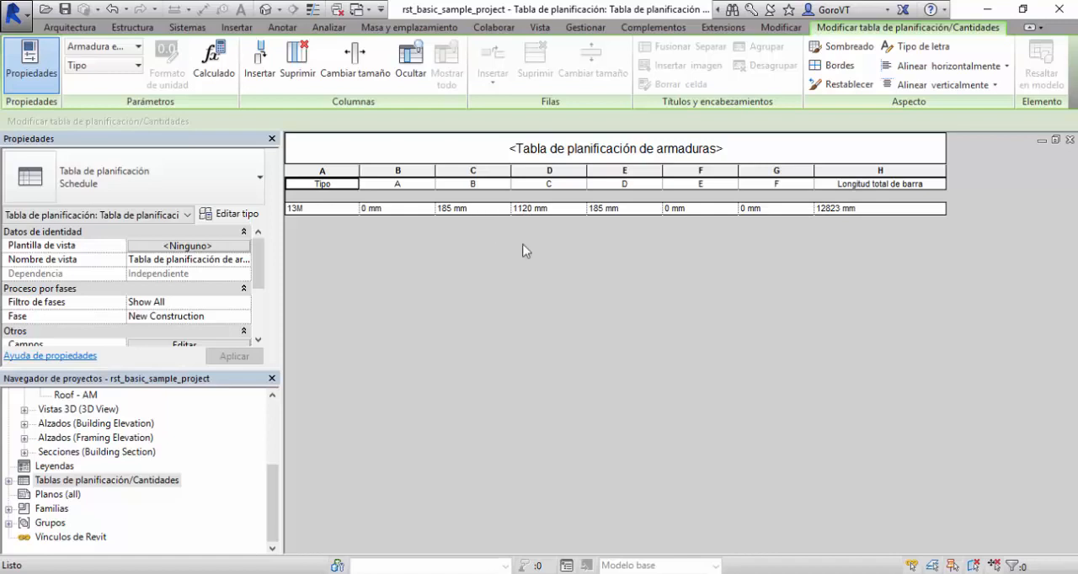
Delete the U-shaped bar set from the footing in the Section 0 view.
{"action": "key", "text": "ctrl+Tab"}
{"action": "key", "text": "ctrl+Tab"}
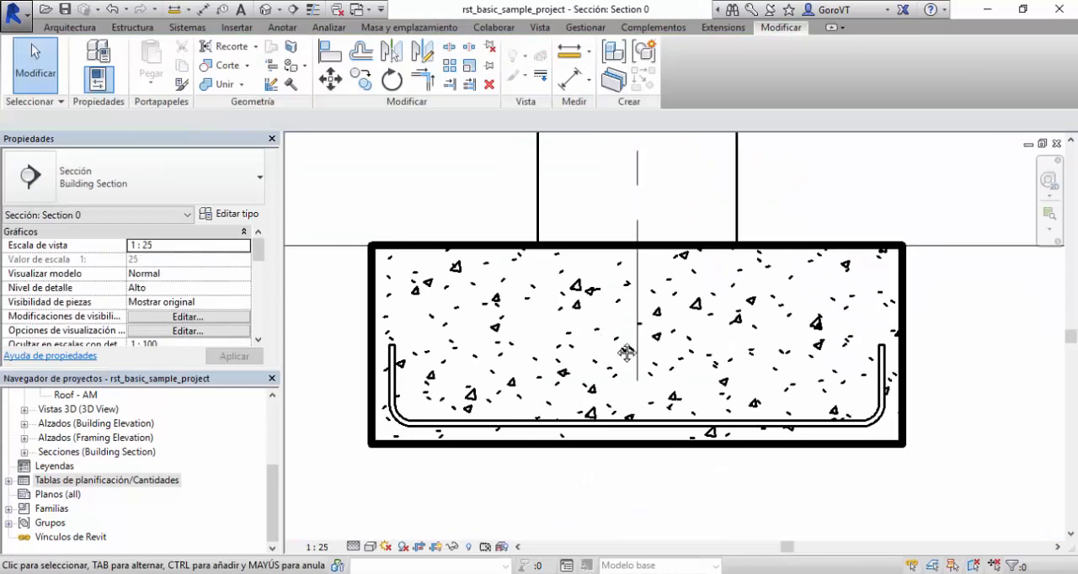
{"action": "scroll", "coordinate": [501, 376], "scroll_direction": "up", "scroll_amount": 3}
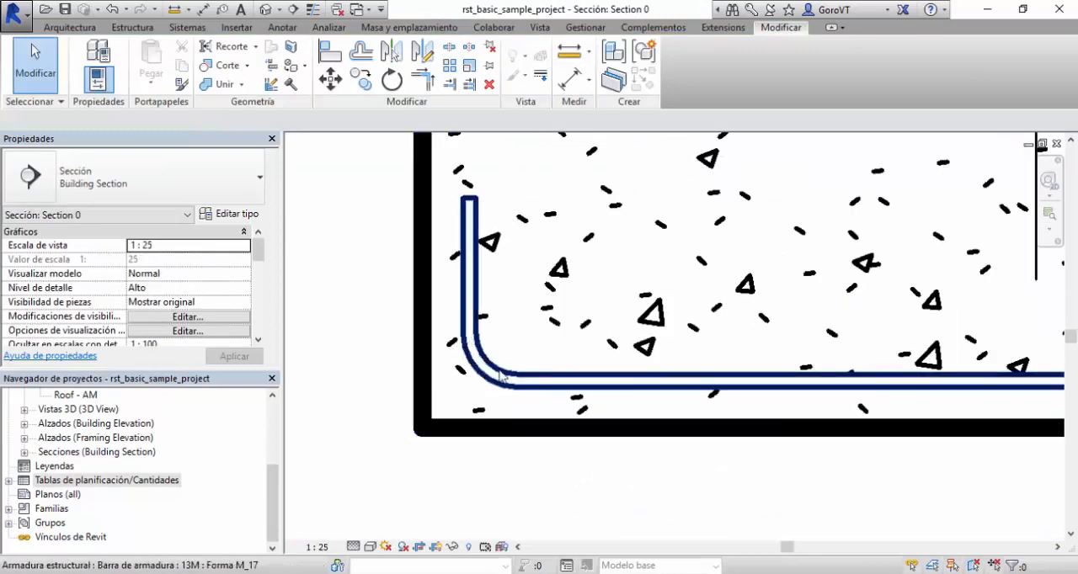
{"action": "scroll", "coordinate": [342, 320], "scroll_direction": "down", "scroll_amount": 2}
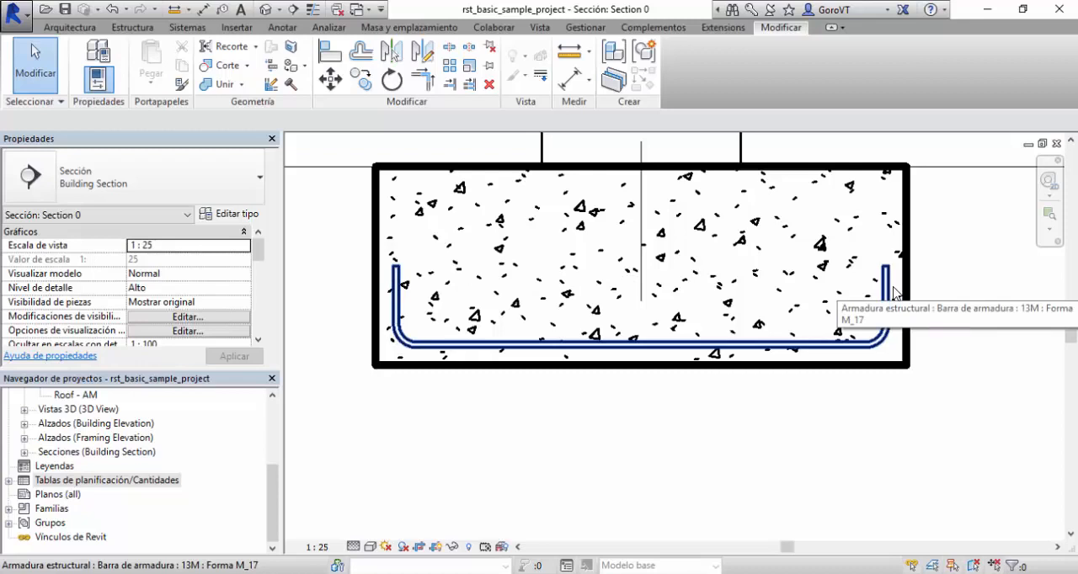
{"action": "scroll", "coordinate": [440, 350], "scroll_direction": "up", "scroll_amount": 3}
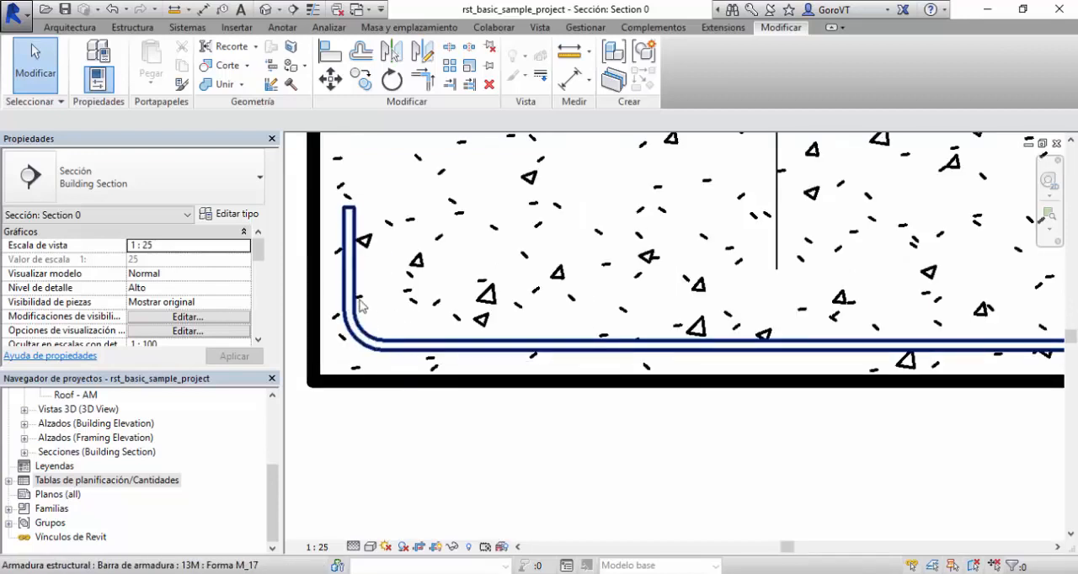
{"action": "scroll", "coordinate": [413, 353], "scroll_direction": "down", "scroll_amount": 4}
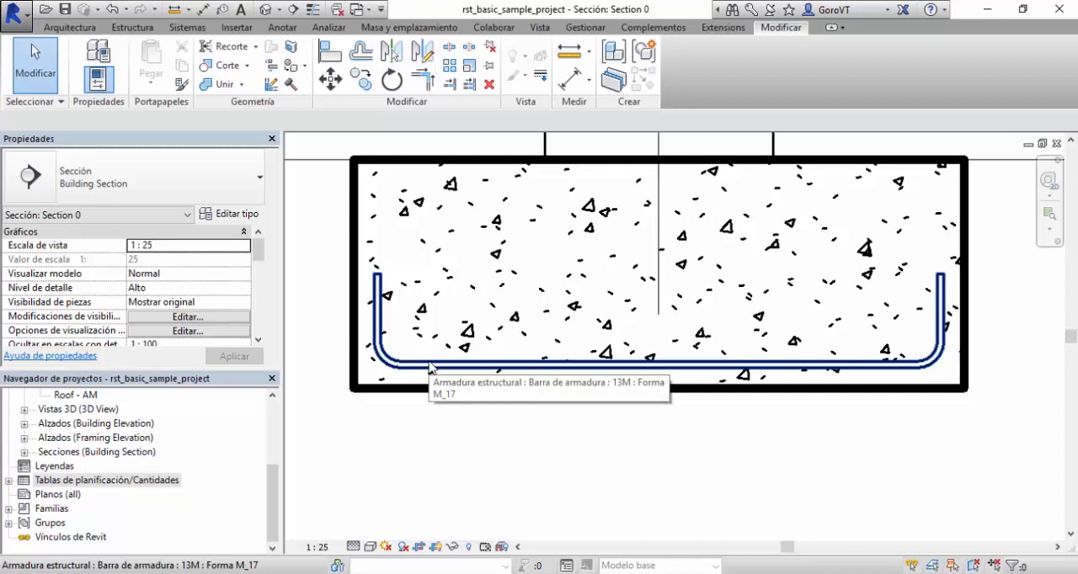
{"action": "left_click", "coordinate": [494, 371]}
{"action": "key", "text": "Delete"}
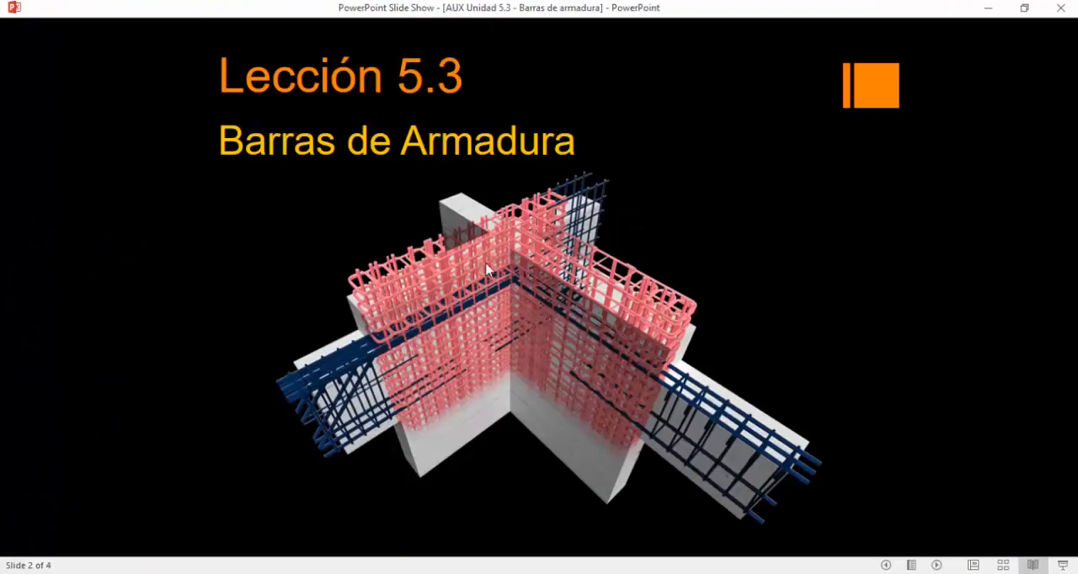
{"action": "left_click", "coordinate": [486, 268]}
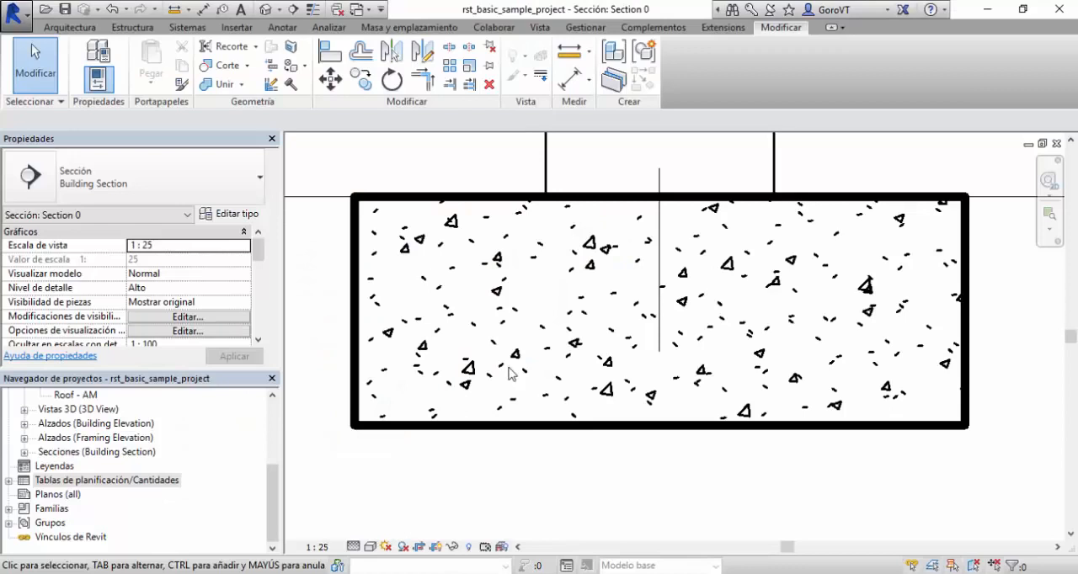
{"action": "middle_click_drag", "start_coordinate": [510, 373], "coordinate": [525, 392]}
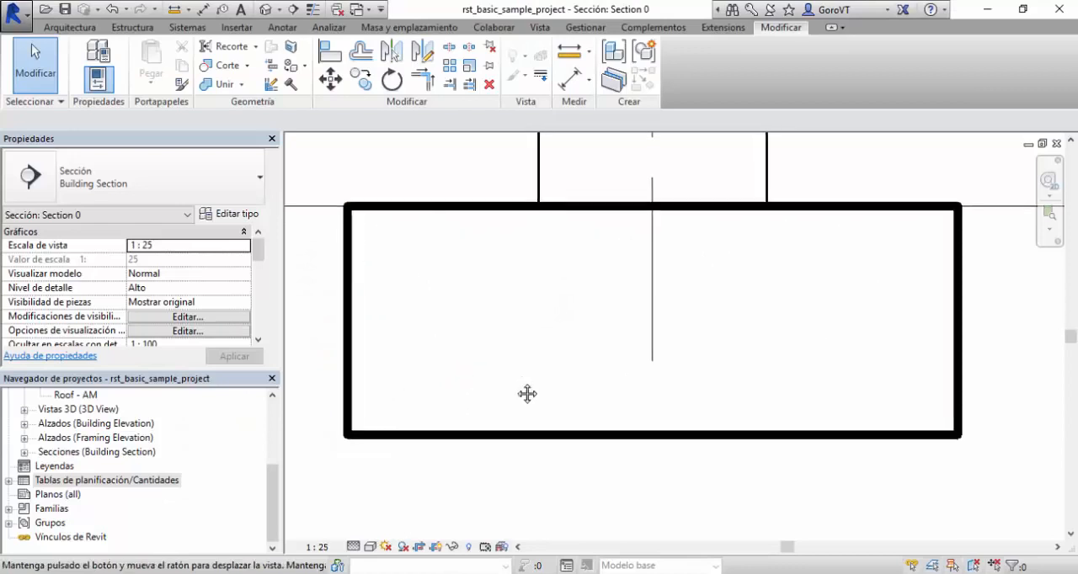
{"action": "left_click", "coordinate": [498, 212]}
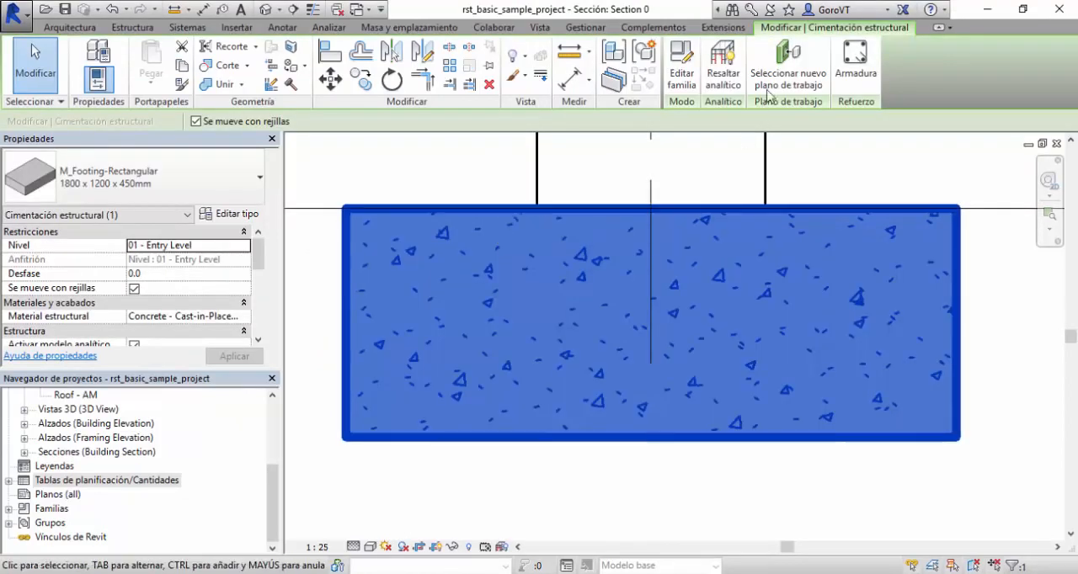
{"action": "left_click", "coordinate": [855, 59]}
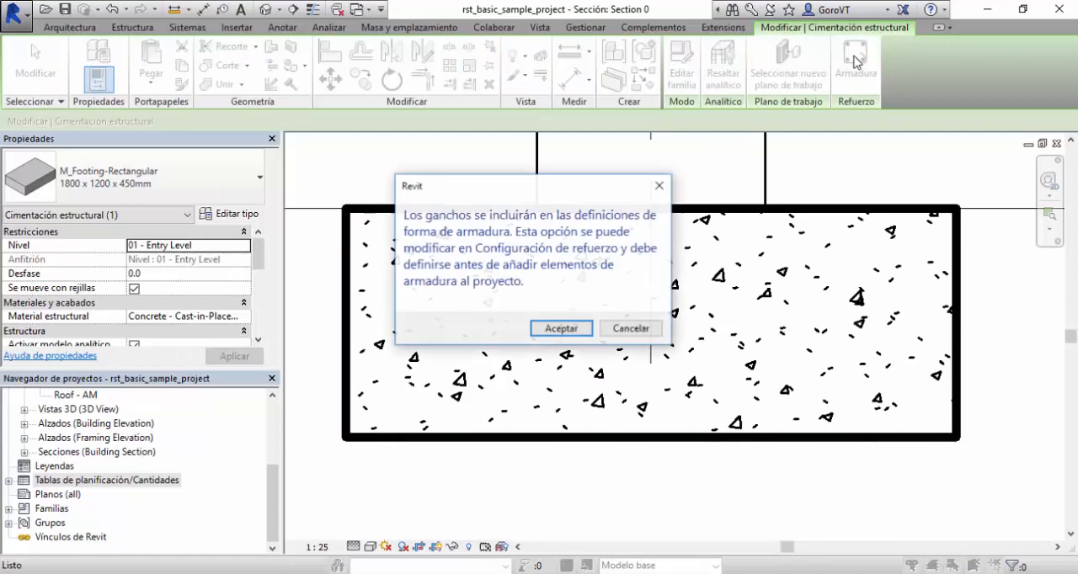
{"action": "left_click", "coordinate": [578, 329]}
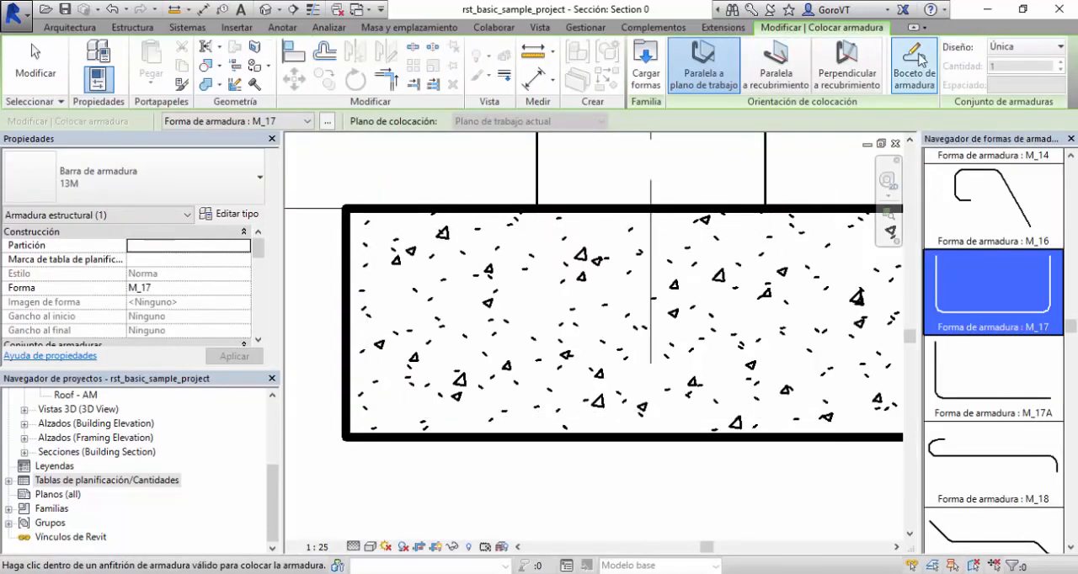
{"action": "key", "text": "Escape"}
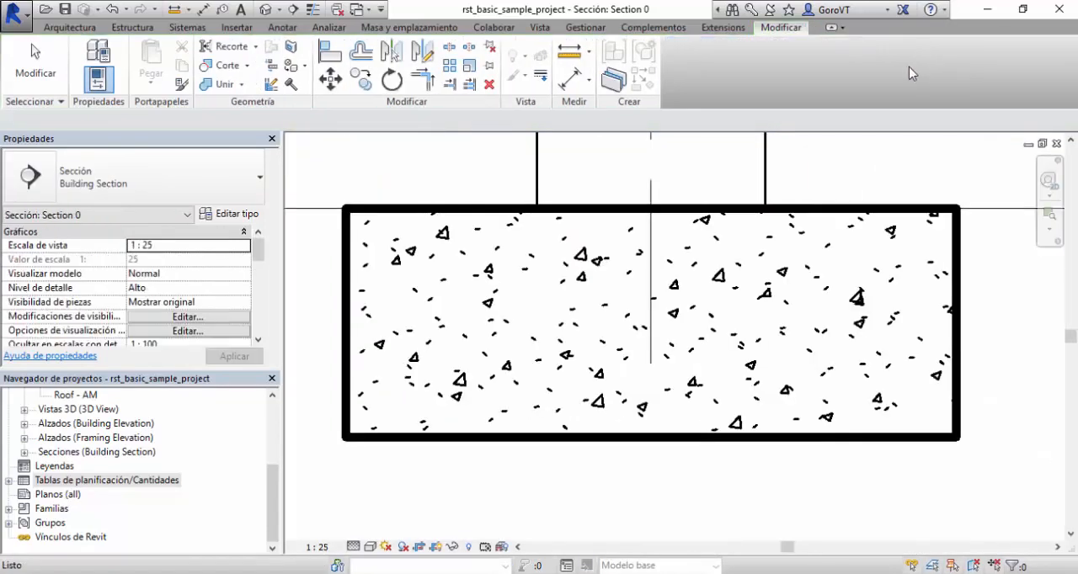
Sketch a 13M bar in the footing: a vertical segment down the cover line, a sloped one about 494 mm long, and a horizontal one along the lower cover.
{"action": "left_click", "coordinate": [470, 219]}
{"action": "left_click", "coordinate": [577, 336]}
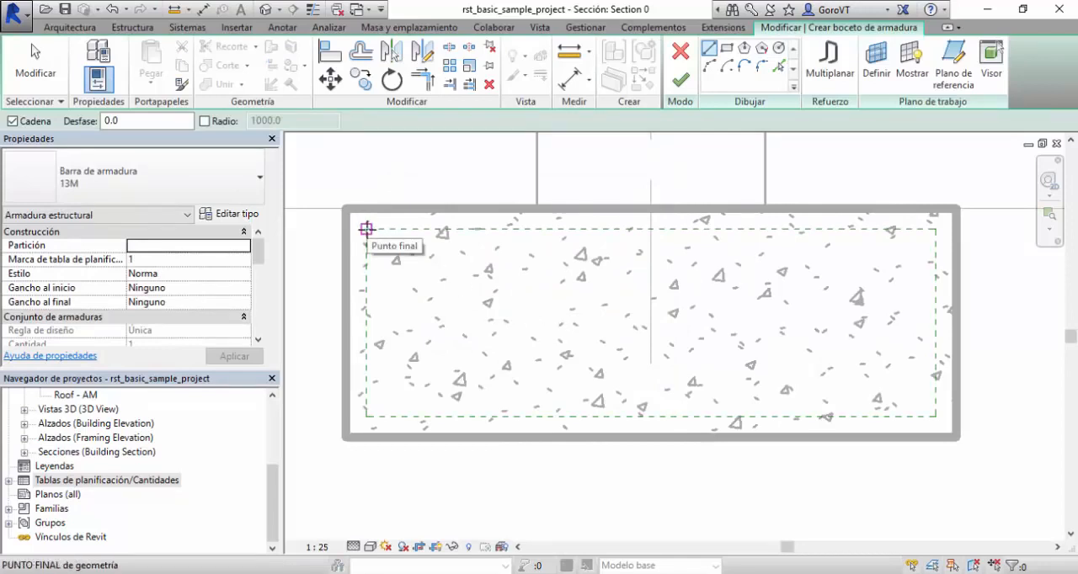
{"action": "left_click", "coordinate": [366, 228]}
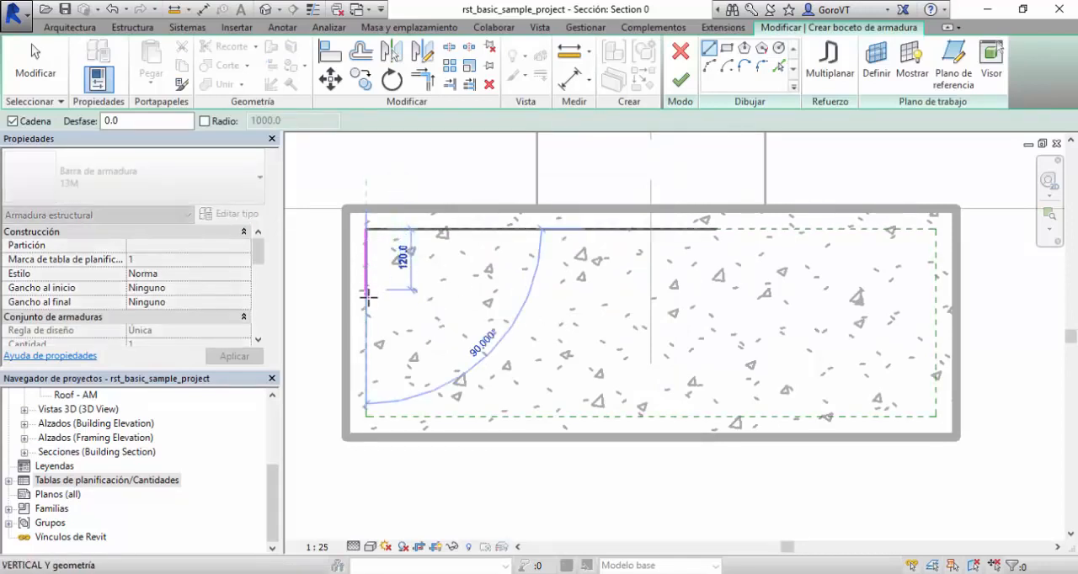
{"action": "left_click", "coordinate": [366, 322]}
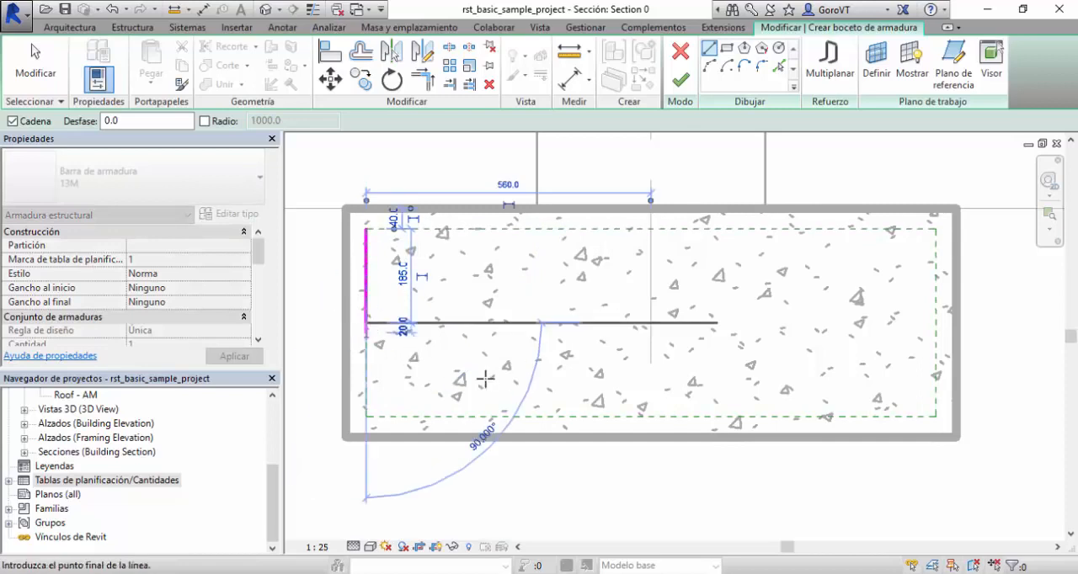
{"action": "left_click", "coordinate": [598, 415]}
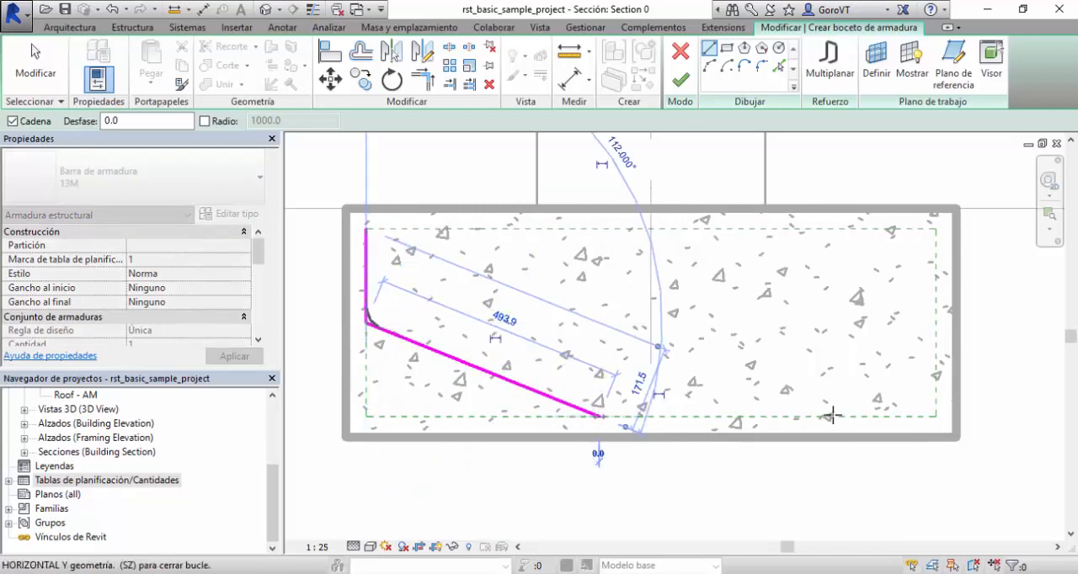
{"action": "left_click", "coordinate": [863, 416]}
{"action": "left_click", "coordinate": [38, 69]}
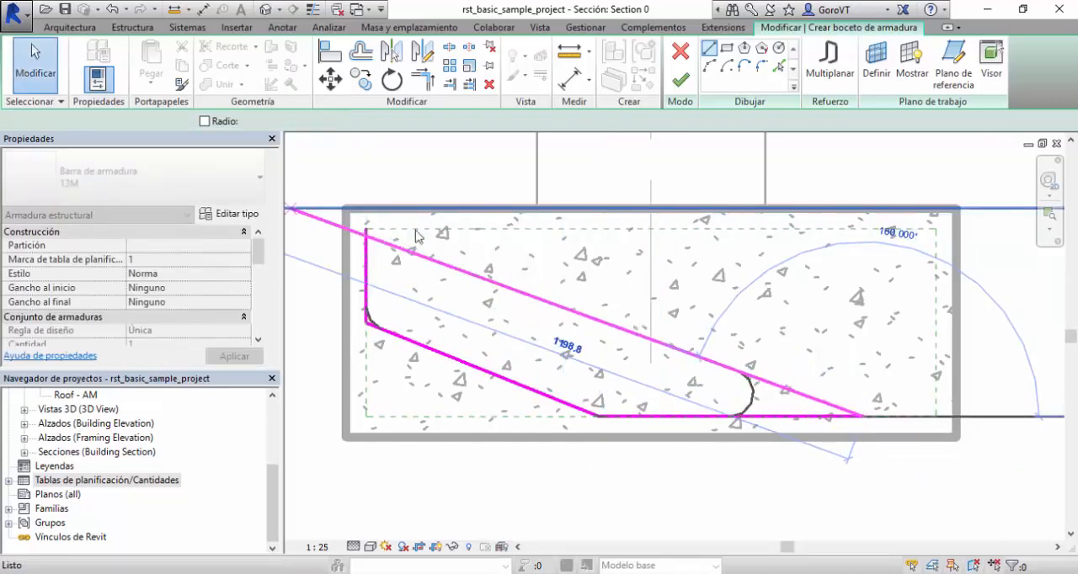
{"action": "middle_click_drag", "start_coordinate": [564, 293], "coordinate": [560, 320]}
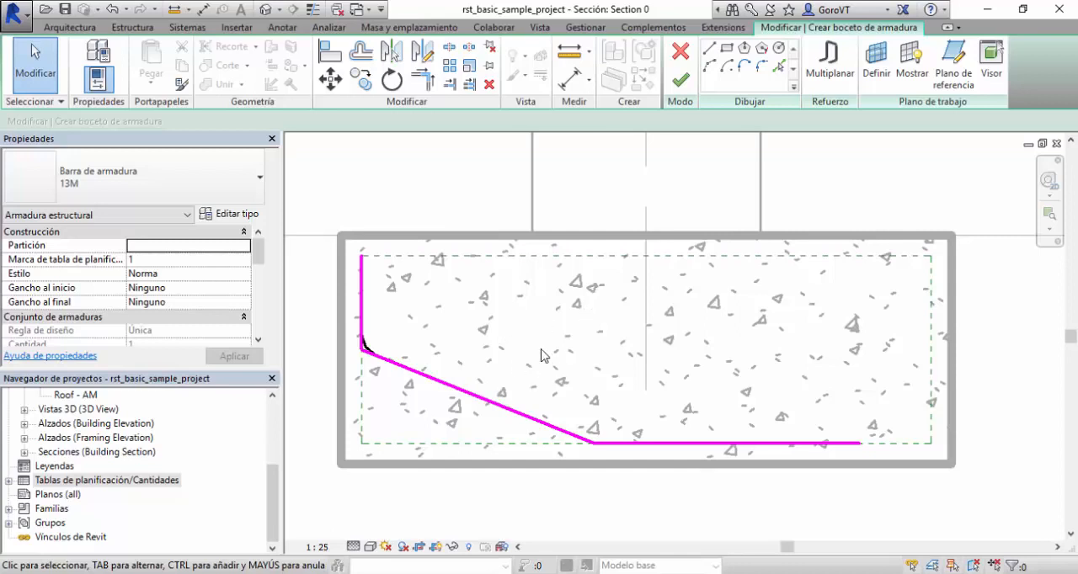
Finish the three-segment bar sketch in the footing, leave bar placement and select the new bar.
{"action": "middle_click_drag", "start_coordinate": [541, 350], "coordinate": [569, 334]}
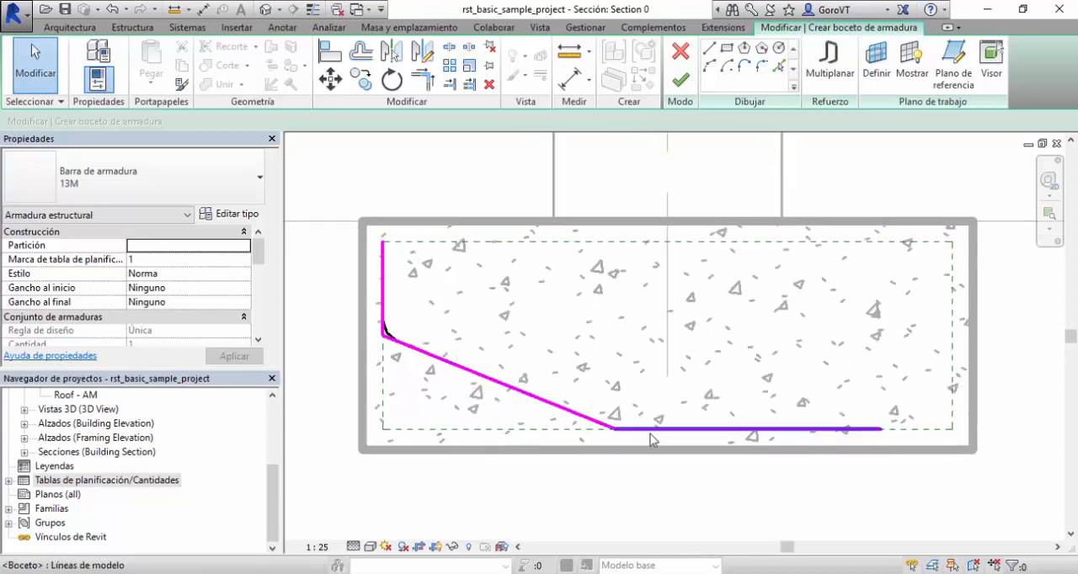
{"action": "left_click", "coordinate": [681, 80]}
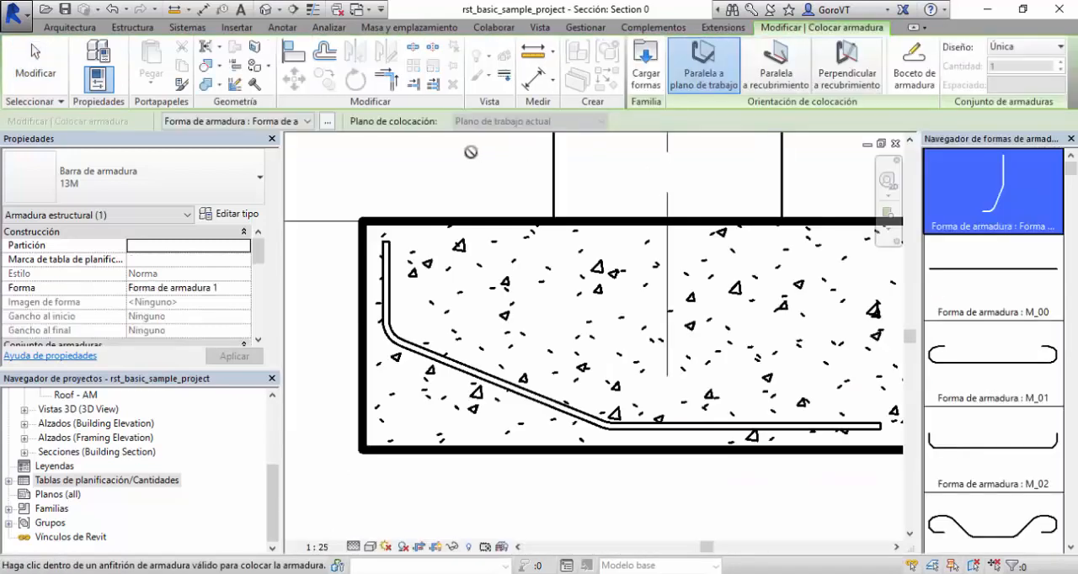
{"action": "key", "text": "Escape"}
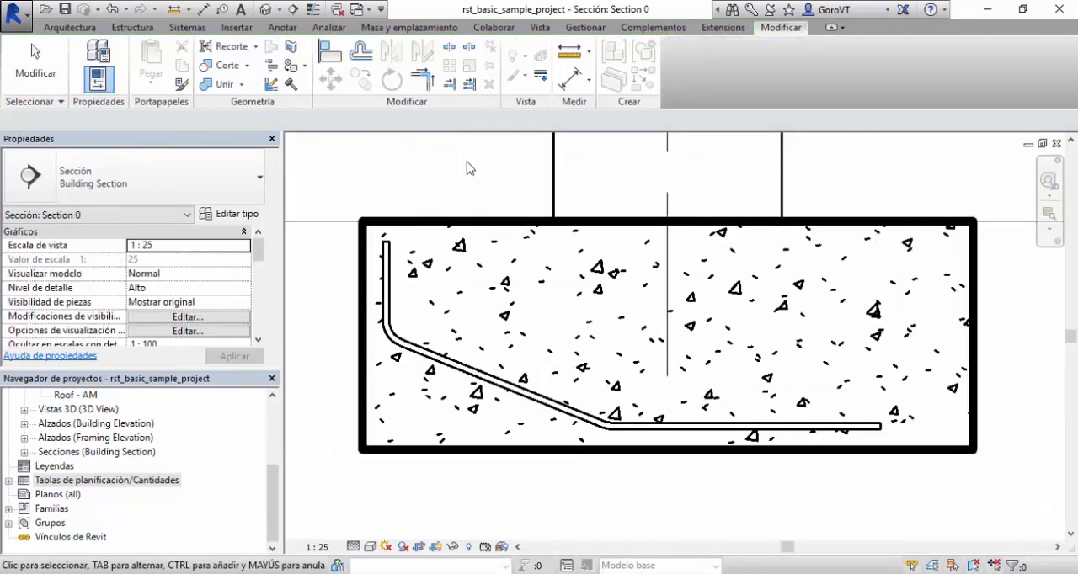
{"action": "left_click", "coordinate": [390, 281]}
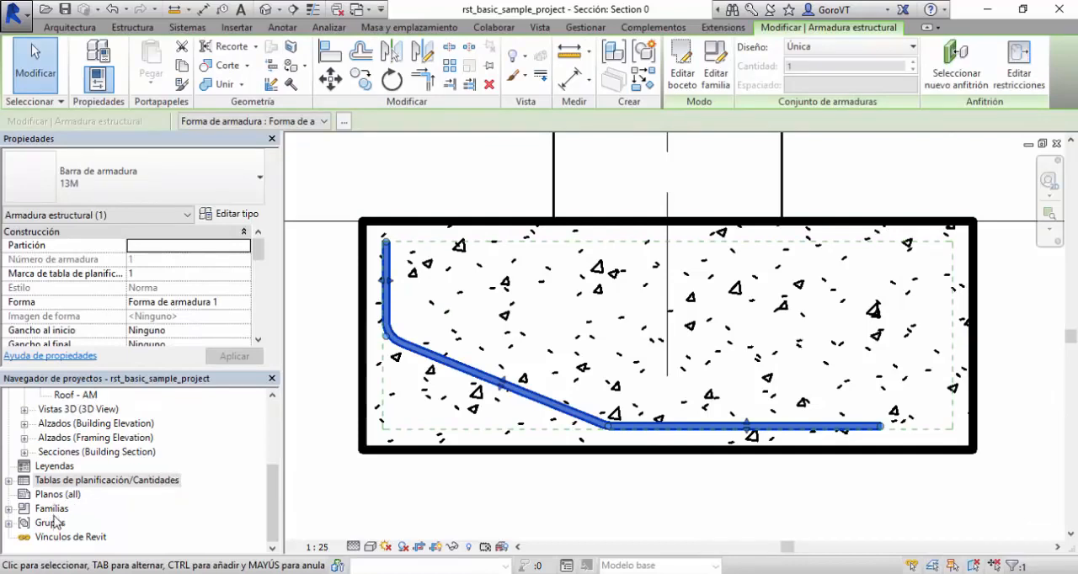
Expand Familias, Armadura estructural and Forma de armadura in the project browser to list the rebar shapes.
{"action": "double_click", "coordinate": [53, 510]}
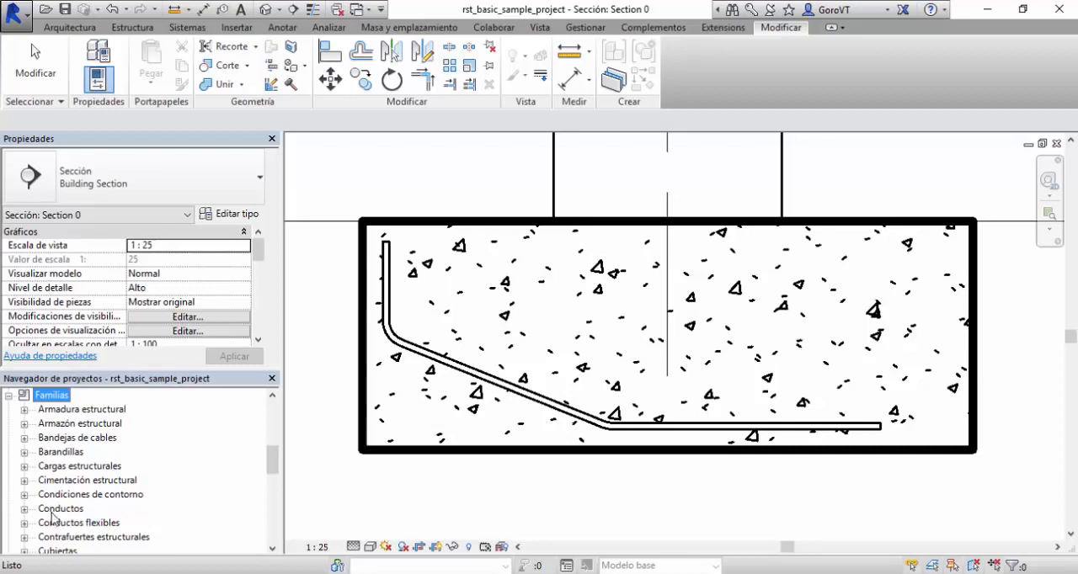
{"action": "double_click", "coordinate": [61, 410]}
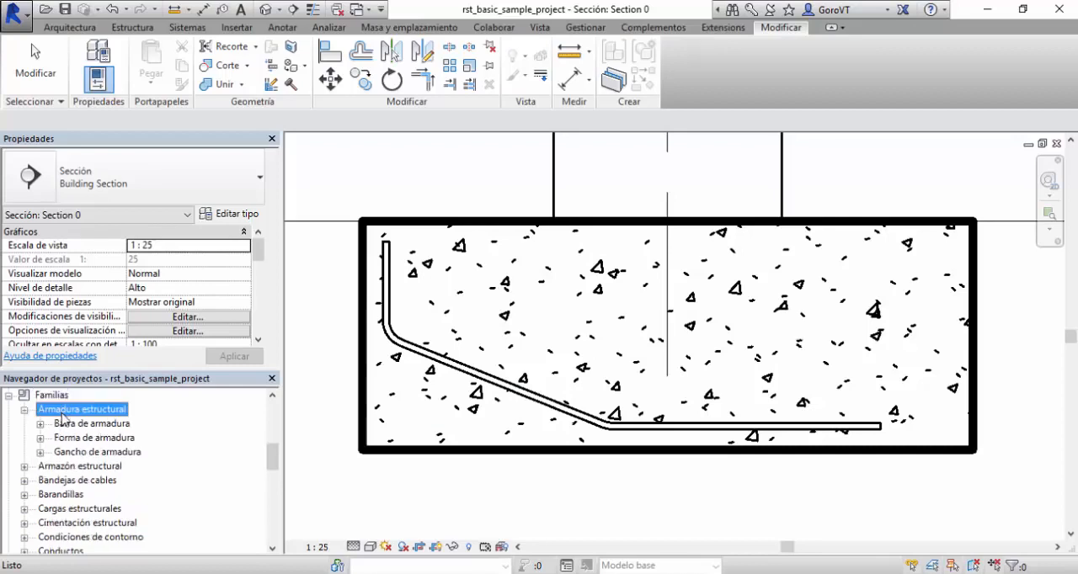
{"action": "double_click", "coordinate": [67, 423]}
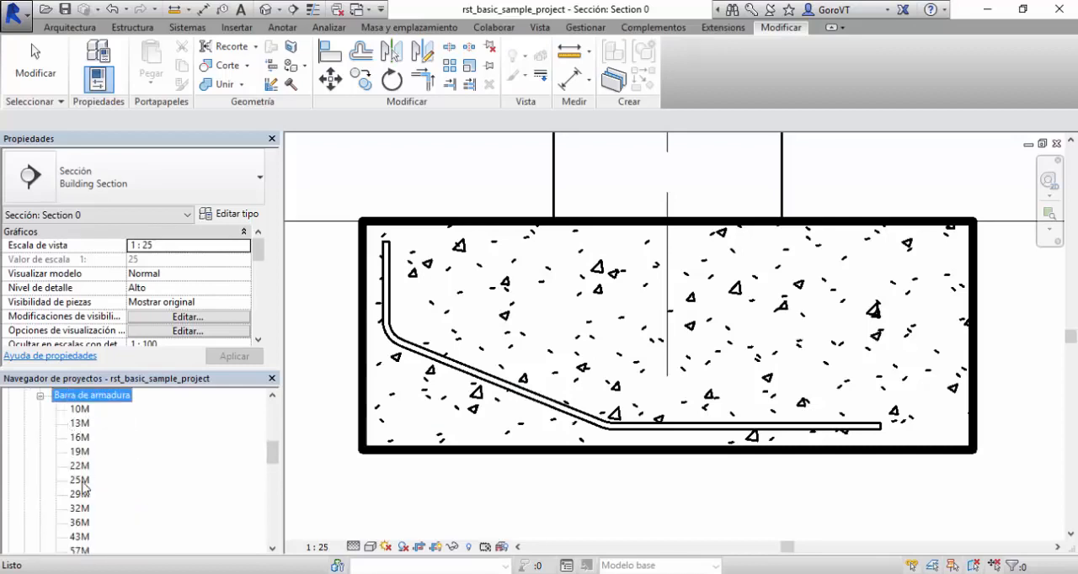
{"action": "scroll", "coordinate": [83, 492], "scroll_direction": "down", "scroll_amount": 2}
{"action": "scroll", "coordinate": [83, 497], "scroll_direction": "up", "scroll_amount": 2}
{"action": "double_click", "coordinate": [87, 410]}
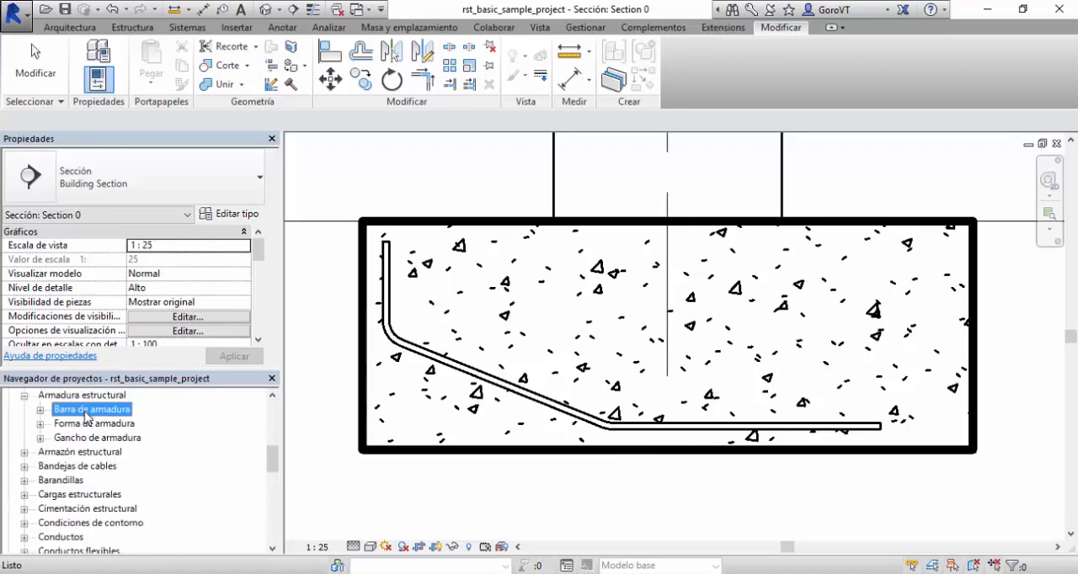
{"action": "double_click", "coordinate": [85, 425]}
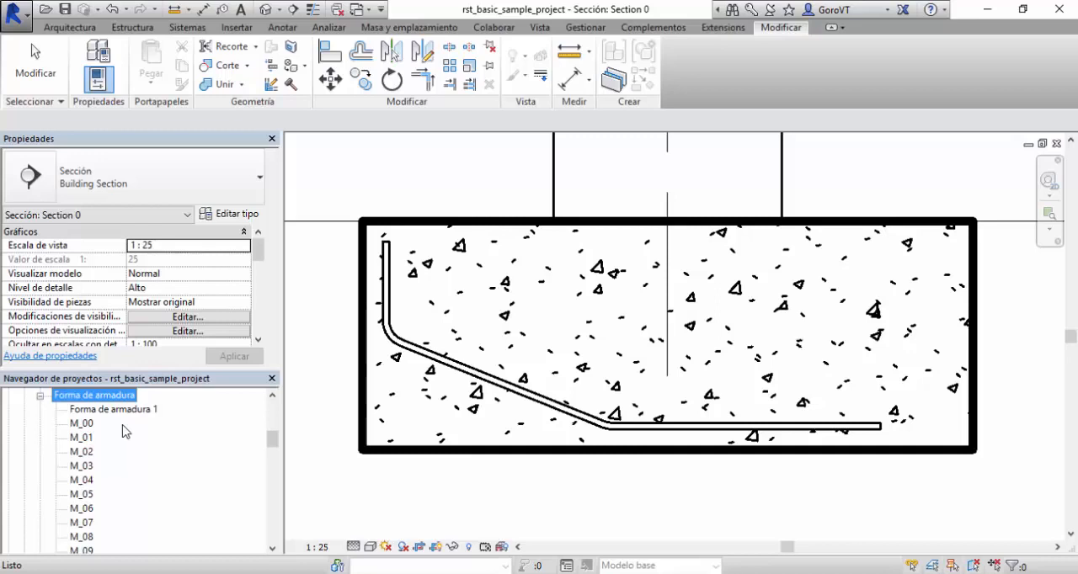
{"action": "scroll", "coordinate": [106, 491], "scroll_direction": "down", "scroll_amount": 1}
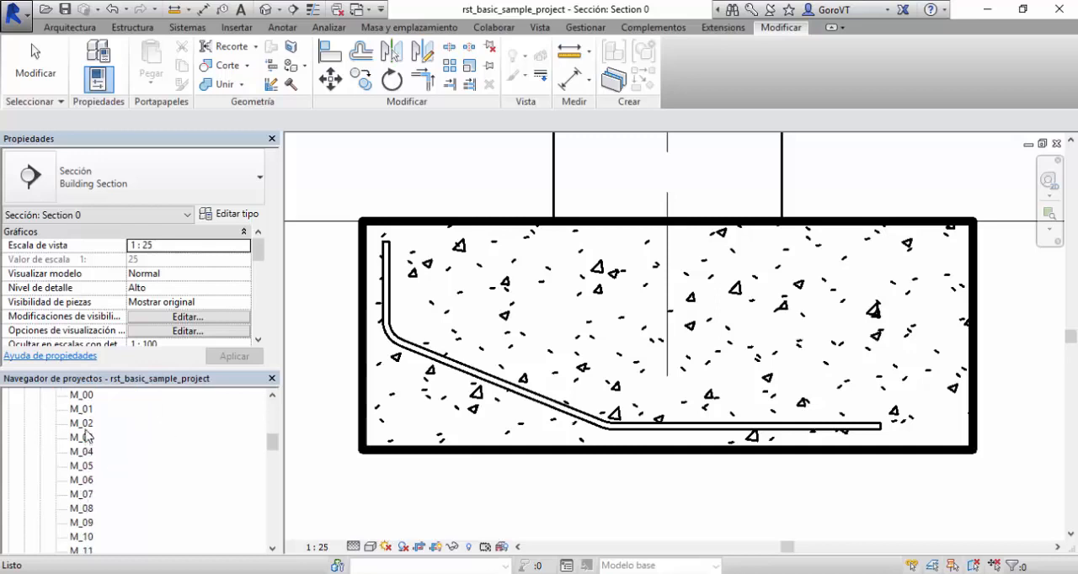
{"action": "left_click", "coordinate": [87, 495]}
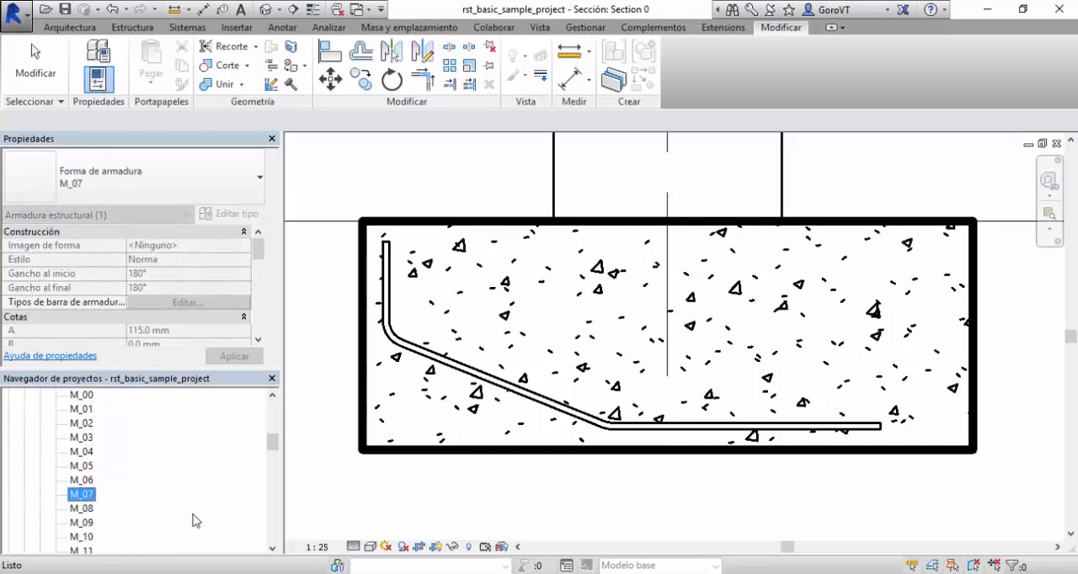
{"action": "scroll", "coordinate": [194, 519], "scroll_direction": "up", "scroll_amount": 2}
Rename the sketched bar's shape, Forma de armadura 1, as Tipico01.
{"action": "left_click", "coordinate": [387, 246]}
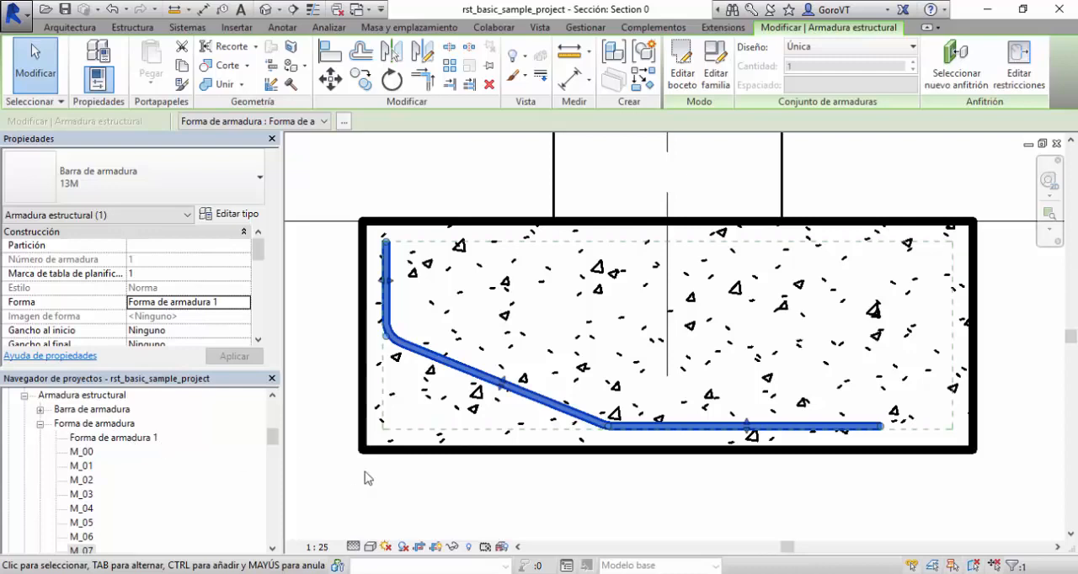
{"action": "left_click", "coordinate": [440, 506]}
{"action": "left_click", "coordinate": [481, 379]}
{"action": "left_click", "coordinate": [87, 441]}
{"action": "right_click", "coordinate": [123, 440]}
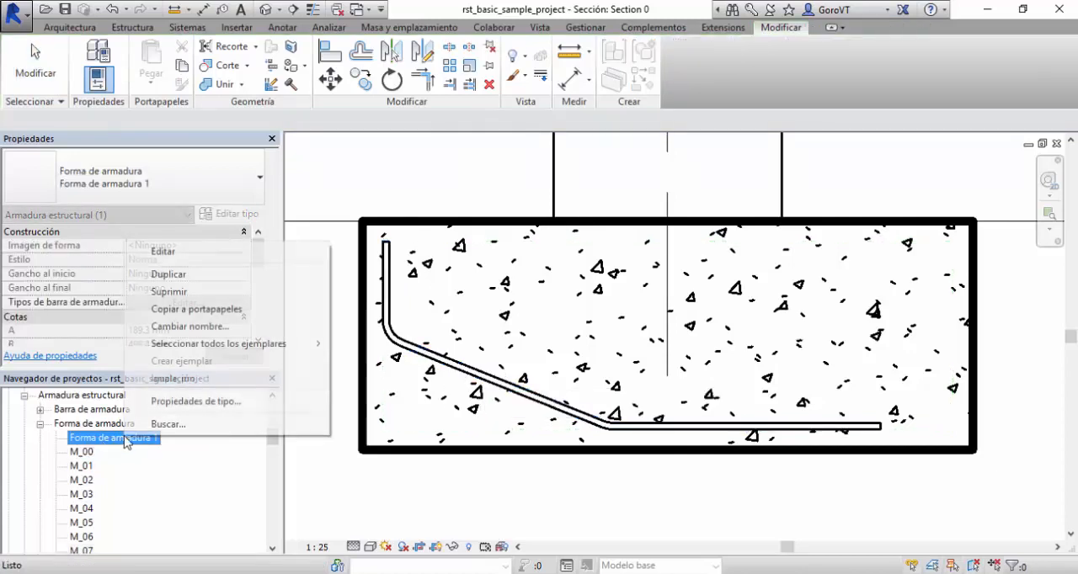
{"action": "left_click", "coordinate": [190, 326]}
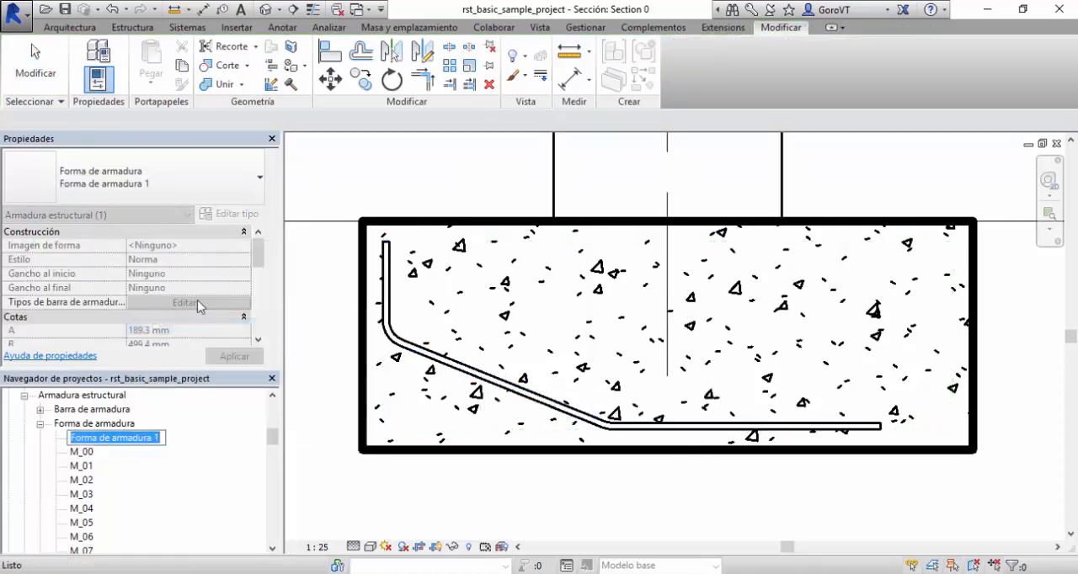
{"action": "type", "text": "Tipico01"}
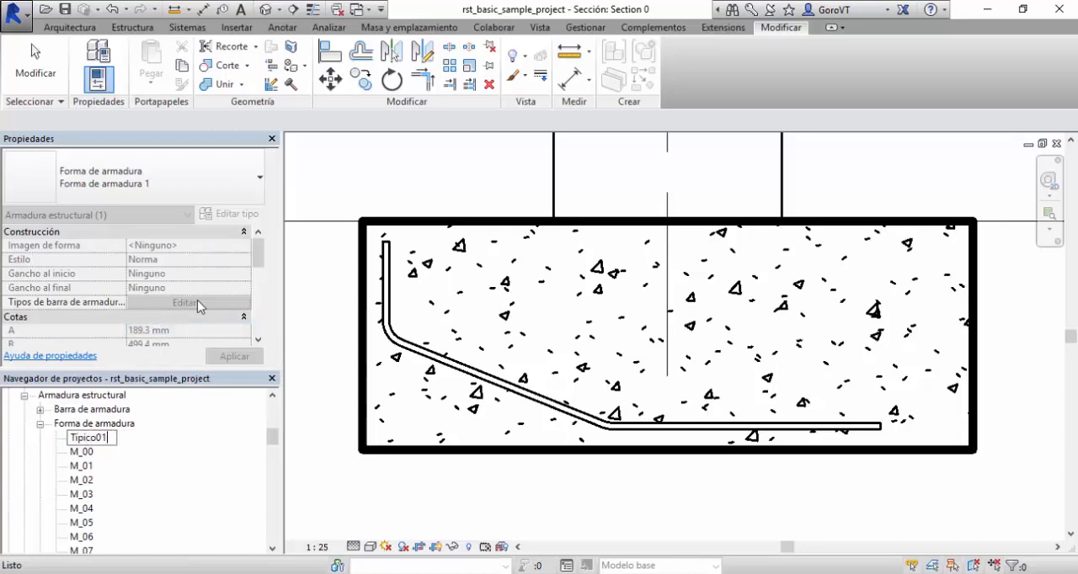
{"action": "key", "text": "Return"}
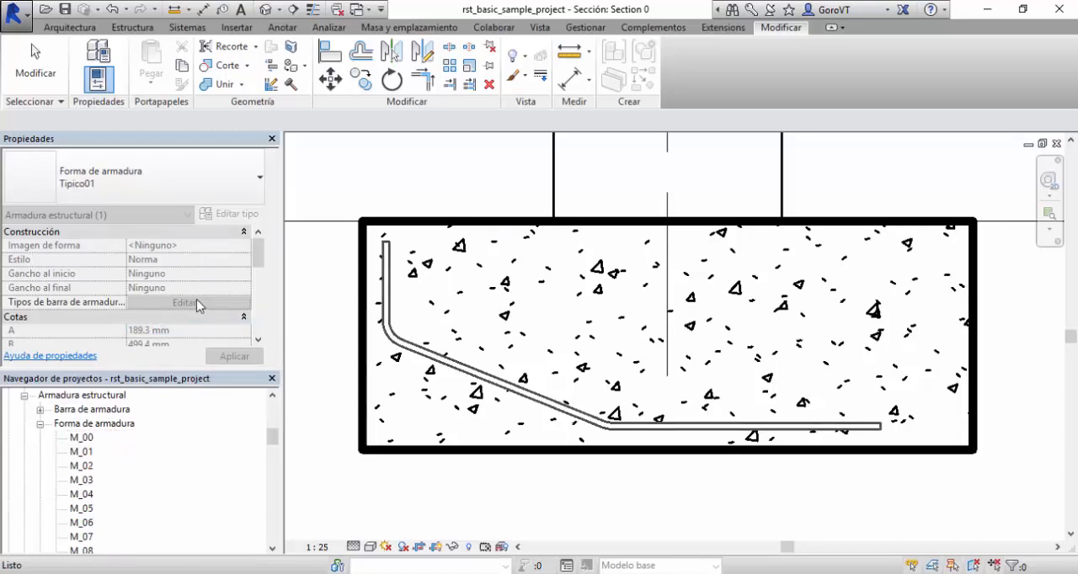
Locate Tipico01 among the rebar shapes, select the bar in the footing and open its shape family for editing.
{"action": "scroll", "coordinate": [130, 476], "scroll_direction": "down", "scroll_amount": 5}
{"action": "scroll", "coordinate": [125, 478], "scroll_direction": "down", "scroll_amount": 5}
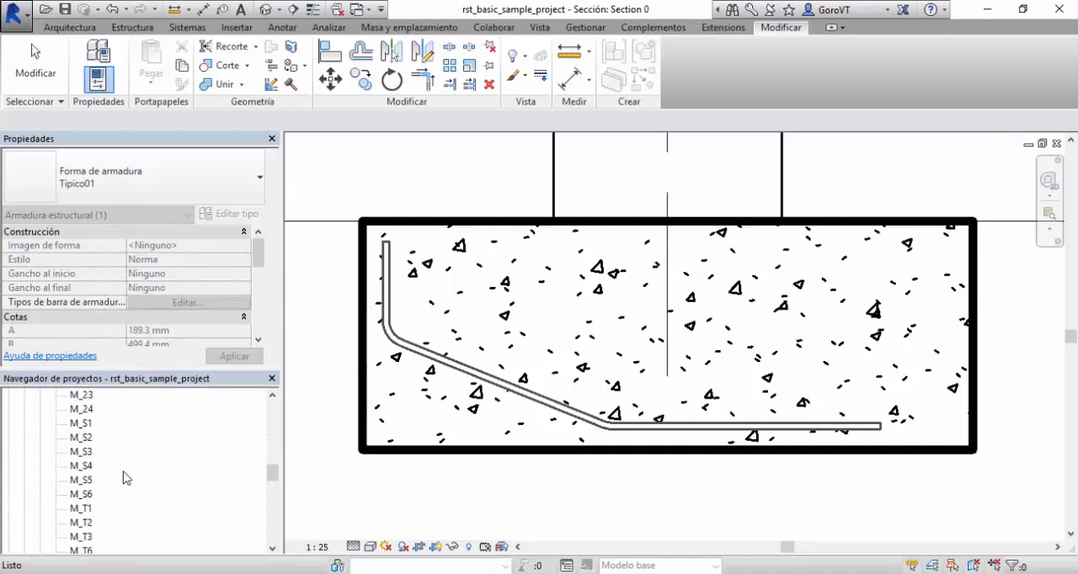
{"action": "left_click", "coordinate": [517, 510]}
{"action": "left_click", "coordinate": [551, 409]}
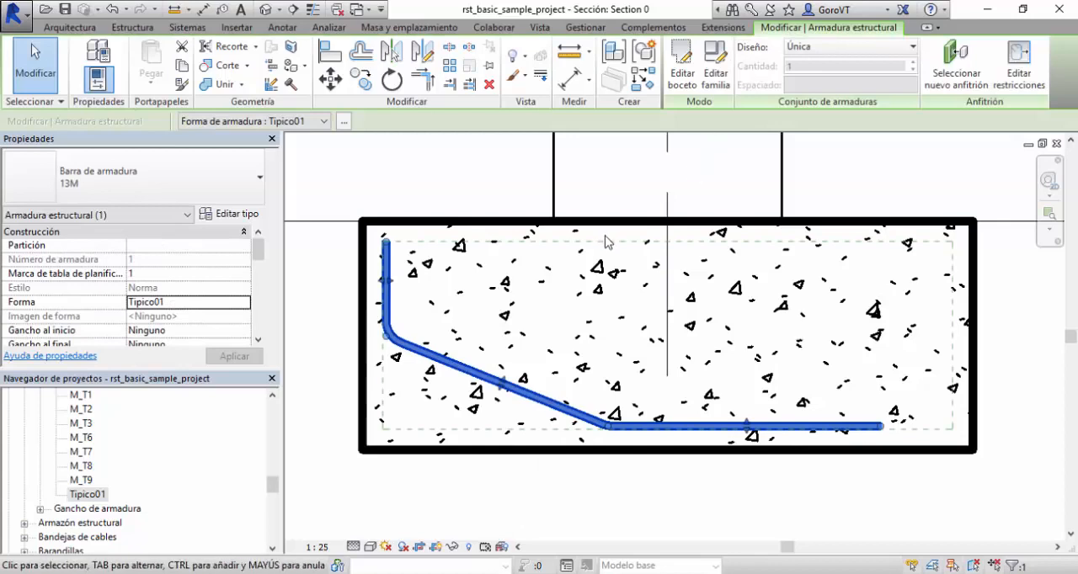
{"action": "left_click", "coordinate": [718, 66]}
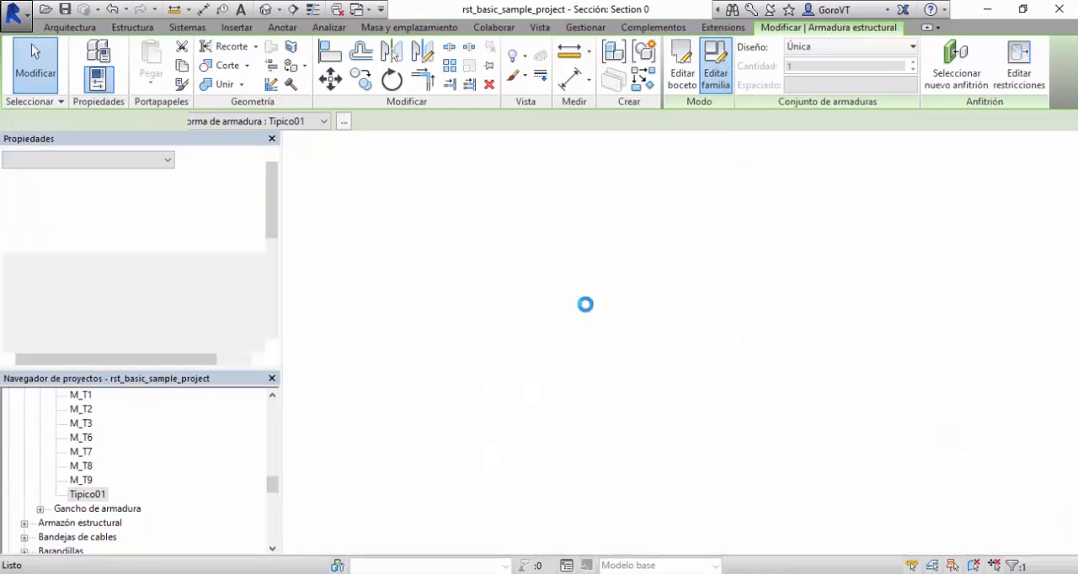
Move the A dimension off the short horizontal segment to a clear spot below it.
{"action": "scroll", "coordinate": [807, 297], "scroll_direction": "up", "scroll_amount": 4}
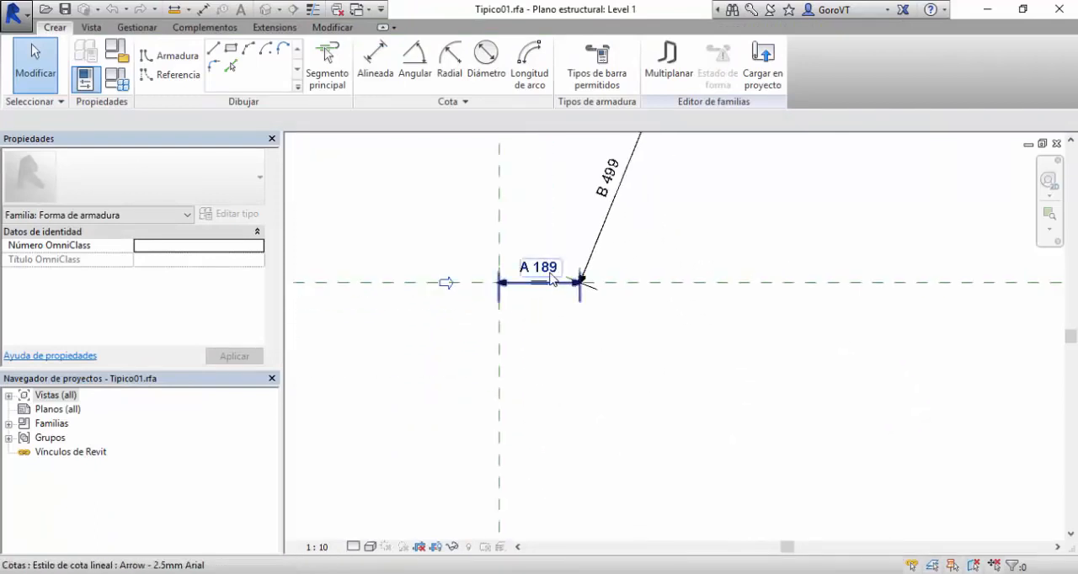
{"action": "left_click", "coordinate": [553, 282]}
{"action": "left_click_drag", "start_coordinate": [553, 282], "coordinate": [551, 399]}
{"action": "left_click", "coordinate": [681, 356]}
{"action": "middle_click_drag", "start_coordinate": [687, 295], "coordinate": [577, 422]}
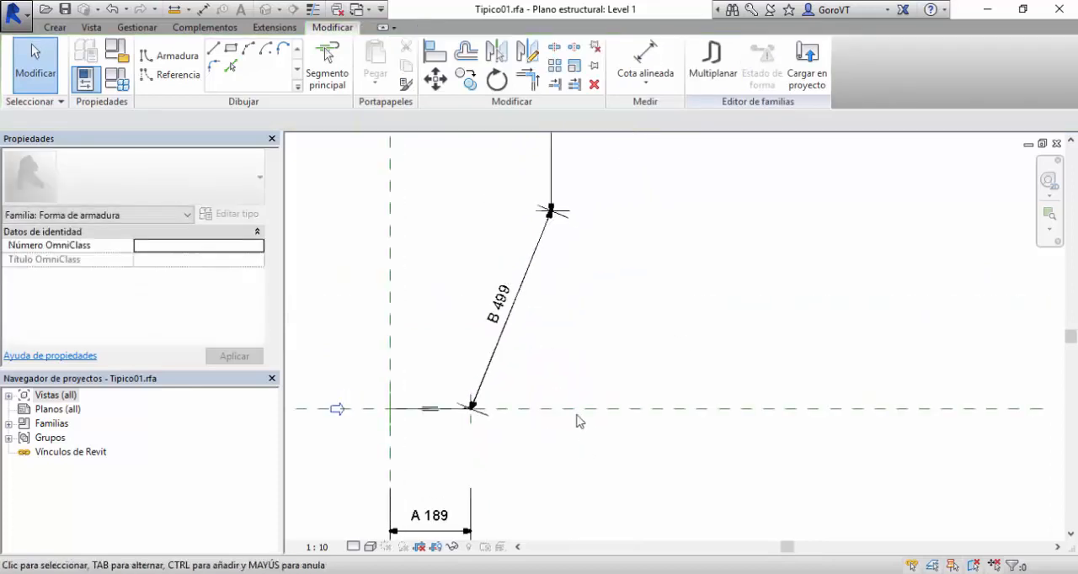
Move the B and C dimensions away from the sloped and vertical segments, to their right side.
{"action": "left_click", "coordinate": [503, 320]}
{"action": "left_click_drag", "start_coordinate": [506, 319], "coordinate": [630, 314]}
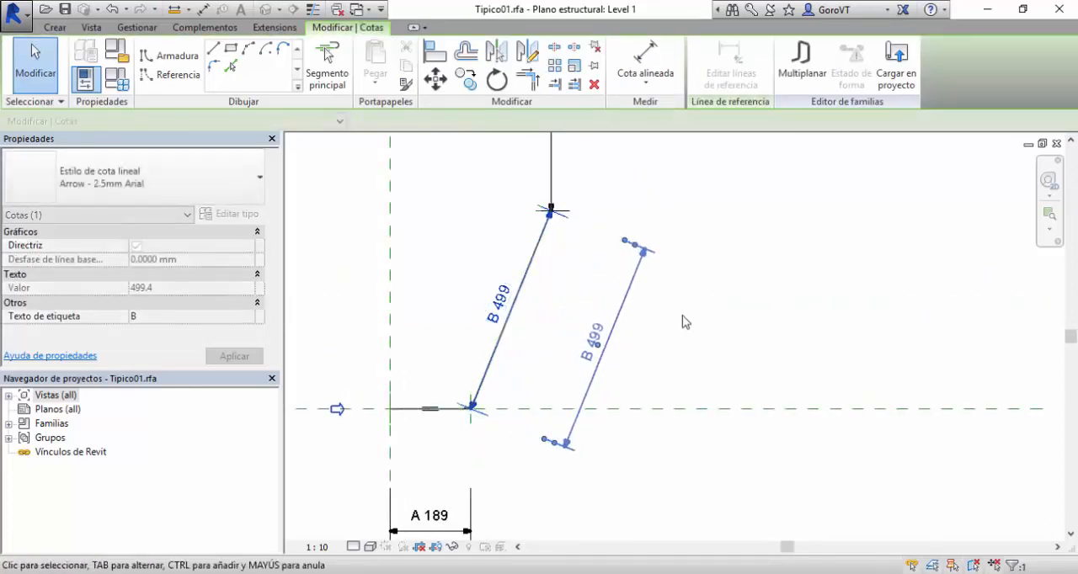
{"action": "left_click", "coordinate": [690, 322]}
{"action": "middle_click_drag", "start_coordinate": [729, 332], "coordinate": [731, 503]}
{"action": "scroll", "coordinate": [730, 504], "scroll_direction": "down", "scroll_amount": 1}
{"action": "left_click", "coordinate": [577, 273]}
{"action": "left_click_drag", "start_coordinate": [580, 249], "coordinate": [691, 261]}
{"action": "left_click", "coordinate": [780, 337]}
Examine the Formas de armadura slide in PowerPoint for the A to E dimensions, and return to the Tipico01 family.
{"action": "middle_click_drag", "start_coordinate": [732, 463], "coordinate": [794, 284]}
{"action": "scroll", "coordinate": [793, 312], "scroll_direction": "down", "scroll_amount": 1}
{"action": "middle_click_drag", "start_coordinate": [576, 382], "coordinate": [497, 441]}
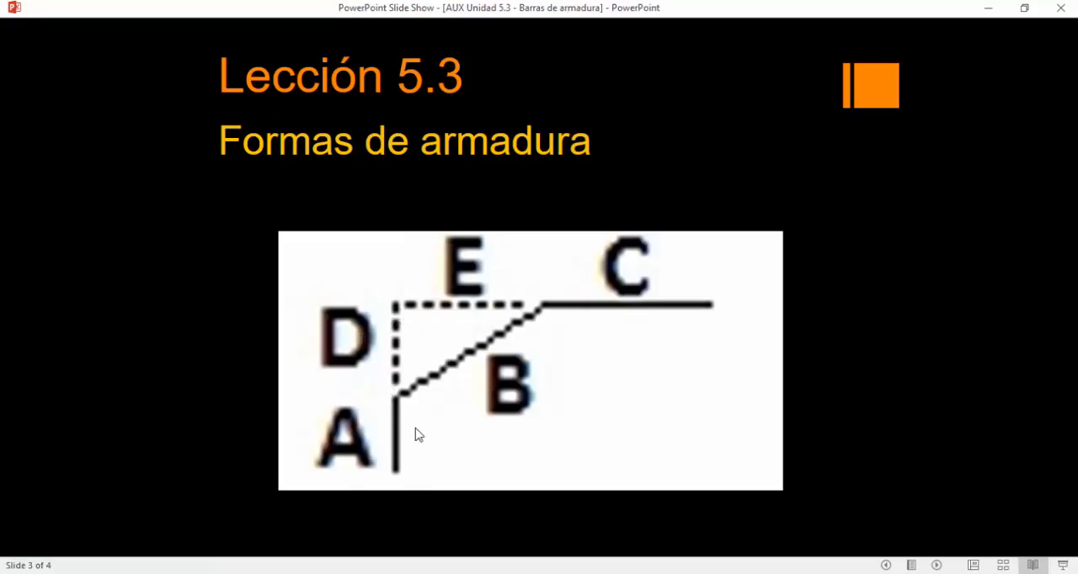
{"action": "key", "text": "alt+Tab"}
{"action": "middle_click_drag", "start_coordinate": [734, 404], "coordinate": [726, 404]}
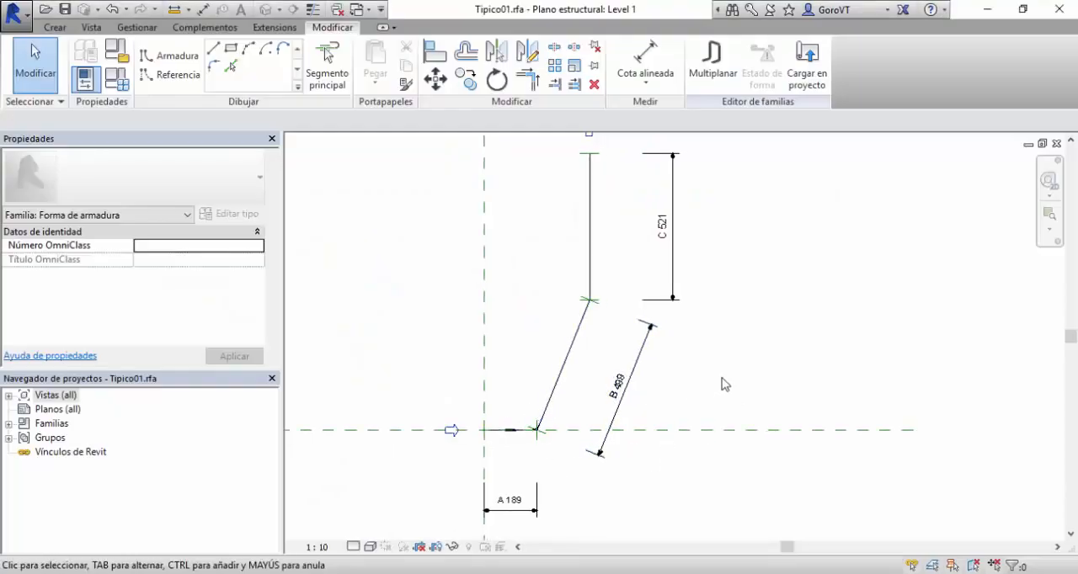
{"action": "middle_click_drag", "start_coordinate": [721, 390], "coordinate": [720, 372]}
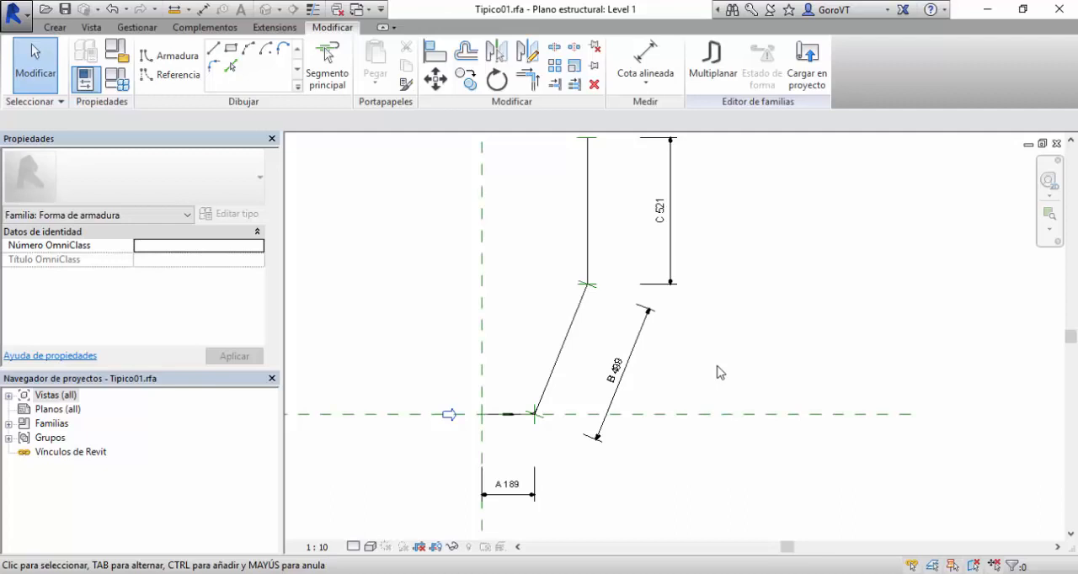
Place an aligned dimension for the sloped segment's horizontal extent between its two ends, in line with the A dimension.
{"action": "middle_click_drag", "start_coordinate": [573, 449], "coordinate": [612, 359]}
{"action": "scroll", "coordinate": [610, 357], "scroll_direction": "up", "scroll_amount": 2}
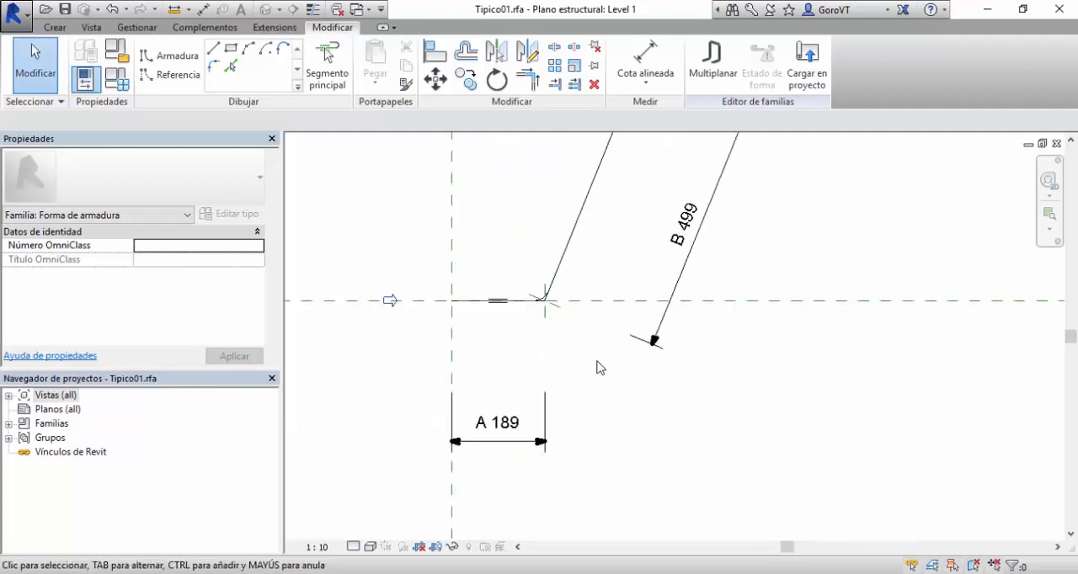
{"action": "left_click", "coordinate": [646, 54]}
{"action": "scroll", "coordinate": [564, 339], "scroll_direction": "up", "scroll_amount": 2}
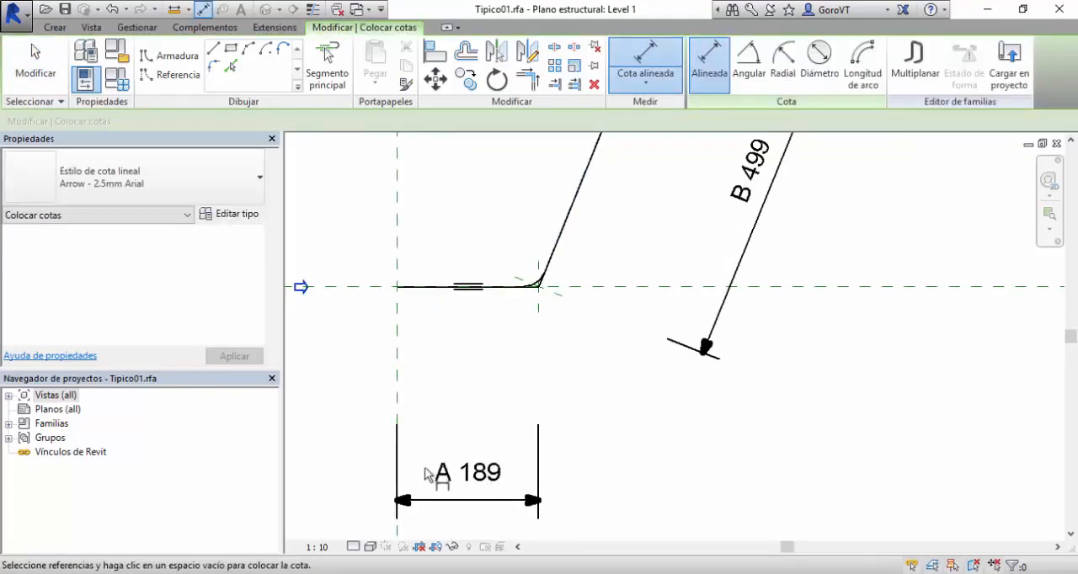
{"action": "scroll", "coordinate": [573, 406], "scroll_direction": "down", "scroll_amount": 4}
{"action": "middle_click_drag", "start_coordinate": [564, 406], "coordinate": [524, 435]}
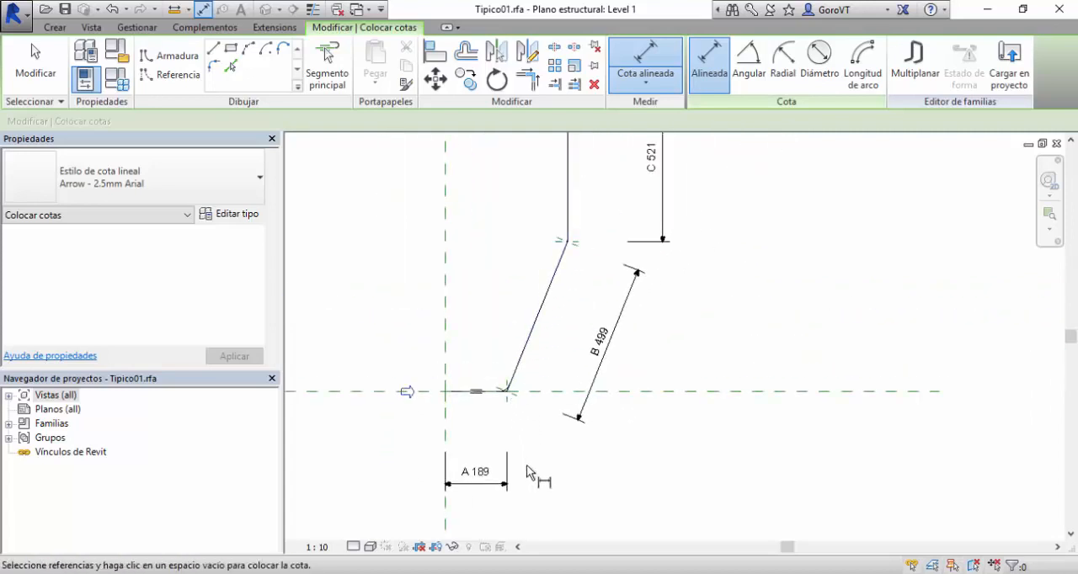
{"action": "scroll", "coordinate": [531, 488], "scroll_direction": "up", "scroll_amount": 2}
{"action": "scroll", "coordinate": [512, 384], "scroll_direction": "up", "scroll_amount": 2}
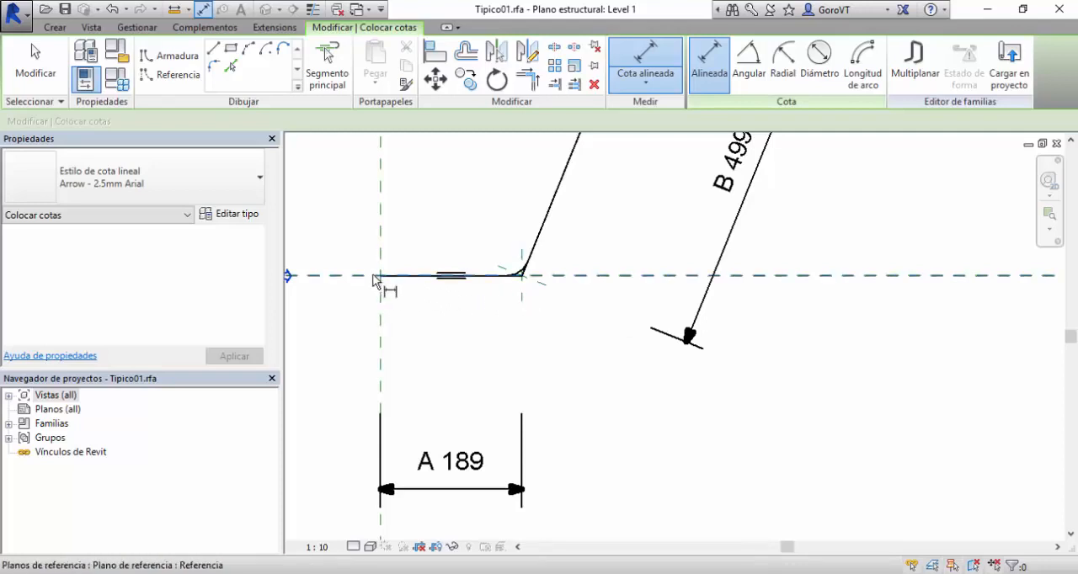
{"action": "left_click", "coordinate": [522, 296]}
{"action": "scroll", "coordinate": [565, 438], "scroll_direction": "down", "scroll_amount": 4}
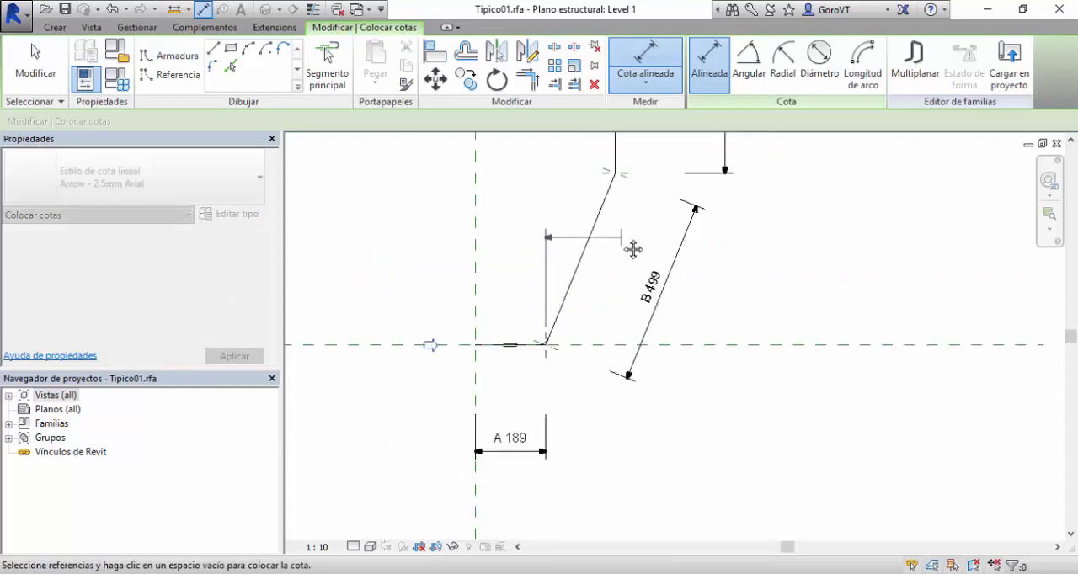
{"action": "left_click", "coordinate": [606, 189]}
{"action": "middle_click_drag", "start_coordinate": [603, 484], "coordinate": [606, 429]}
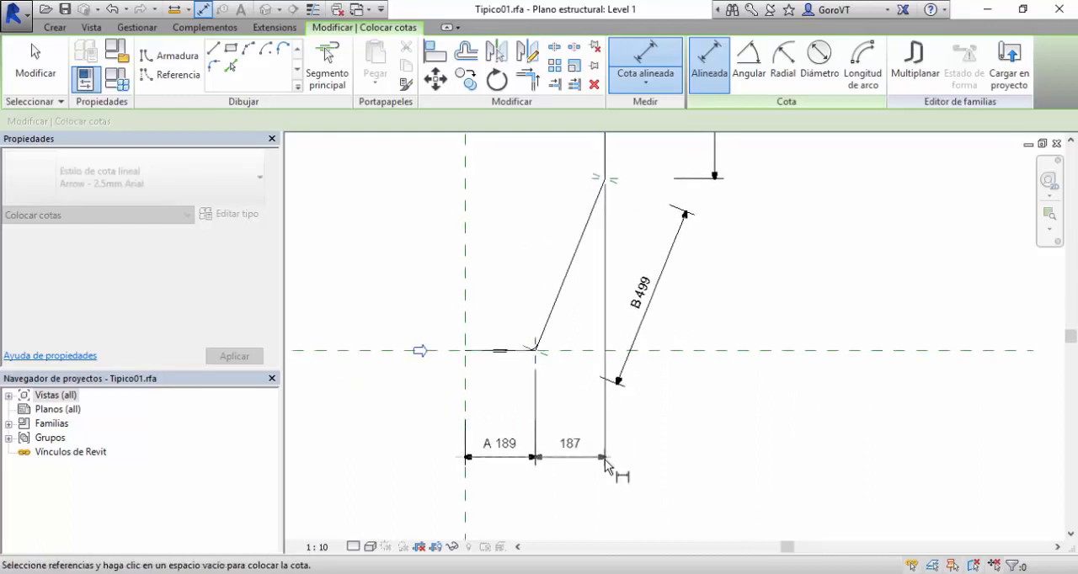
{"action": "left_click", "coordinate": [609, 459]}
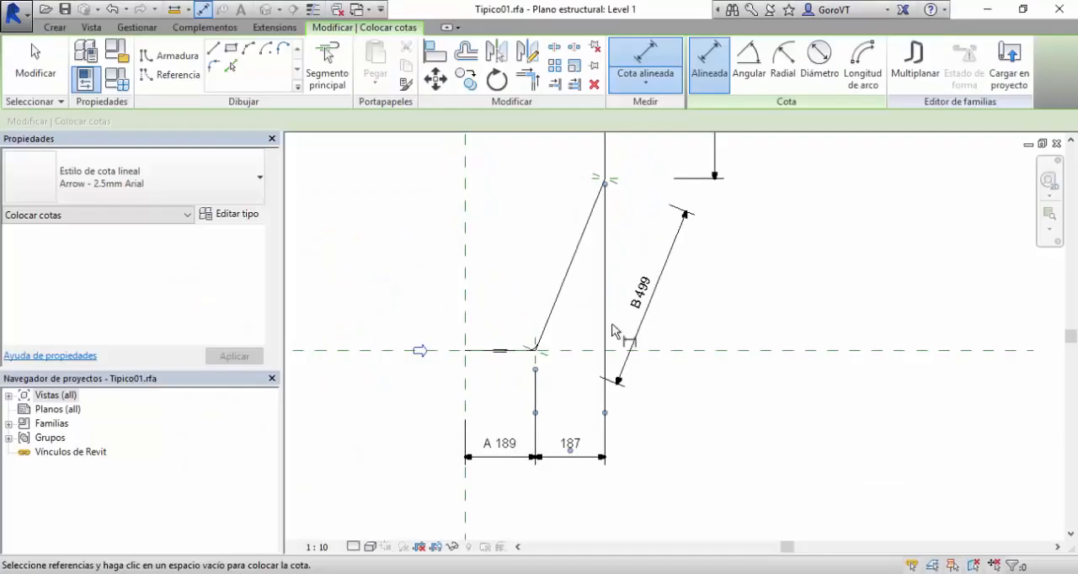
Place an aligned dimension for the sloped segment's vertical extent between its two ends, in line with the C dimension.
{"action": "middle_click_drag", "start_coordinate": [688, 302], "coordinate": [603, 530]}
{"action": "scroll", "coordinate": [572, 323], "scroll_direction": "up", "scroll_amount": 3}
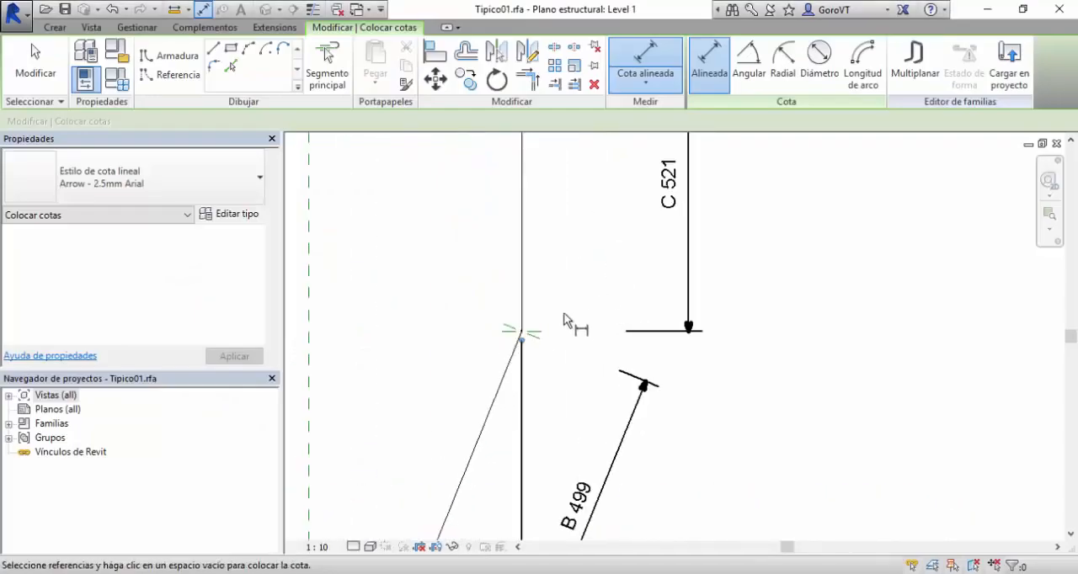
{"action": "left_click", "coordinate": [540, 336]}
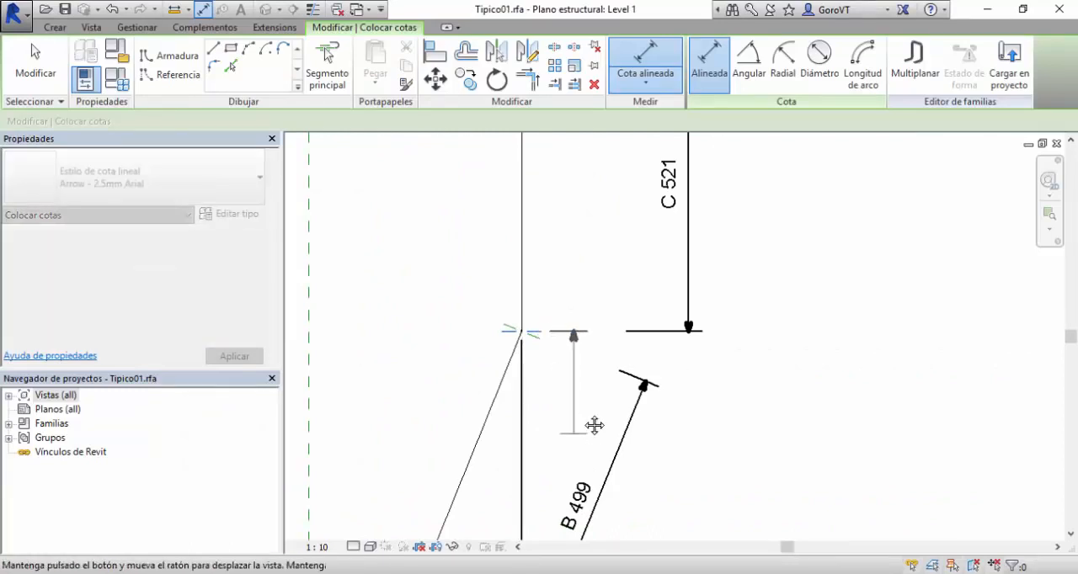
{"action": "middle_click_drag", "start_coordinate": [592, 426], "coordinate": [691, 296]}
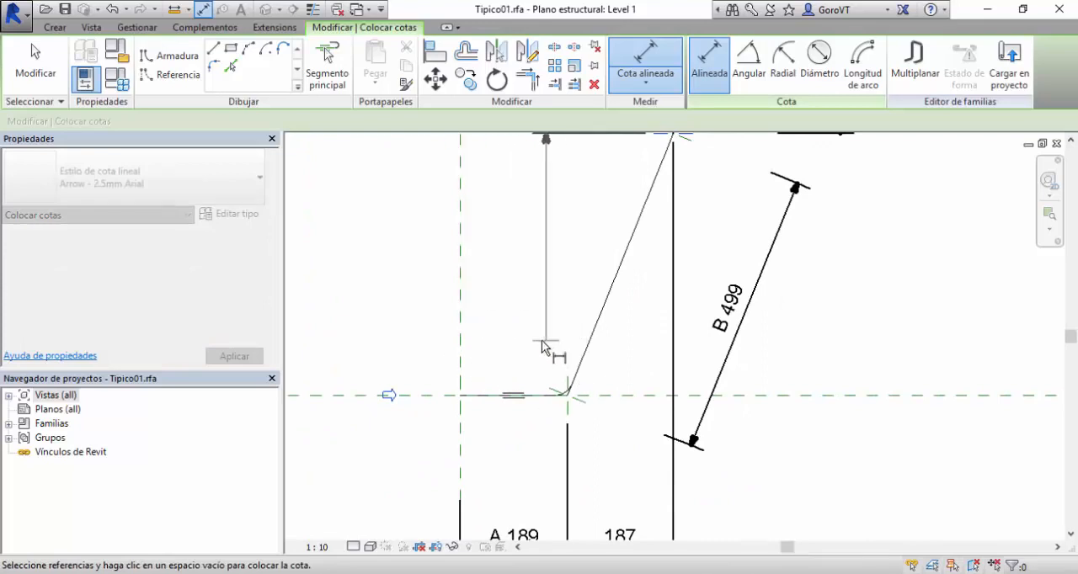
{"action": "left_click", "coordinate": [525, 396]}
{"action": "scroll", "coordinate": [758, 332], "scroll_direction": "down", "scroll_amount": 1}
{"action": "middle_click_drag", "start_coordinate": [818, 324], "coordinate": [728, 362]}
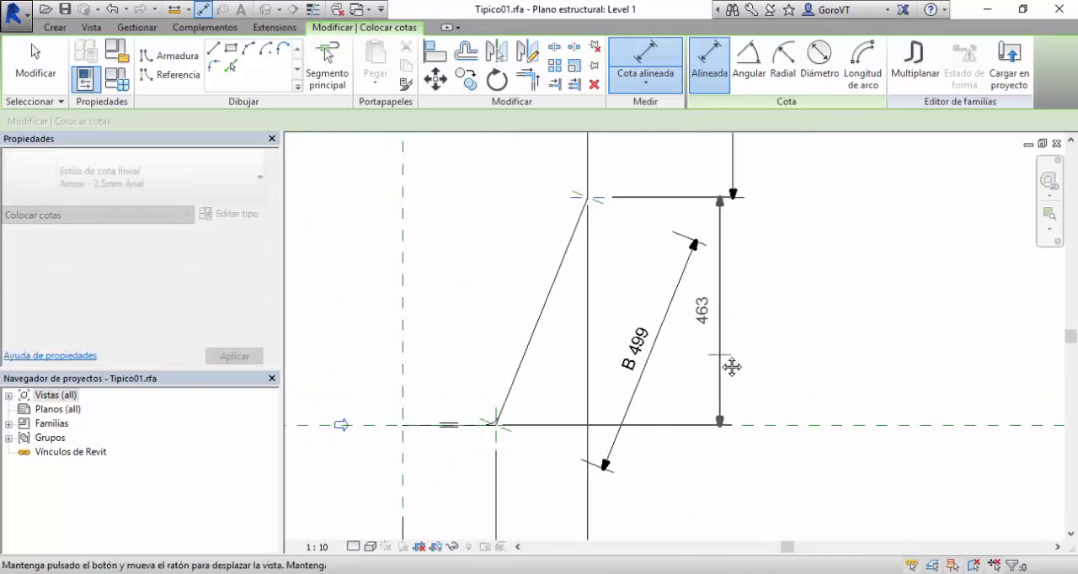
{"action": "left_click", "coordinate": [732, 358]}
{"action": "left_click", "coordinate": [35, 80]}
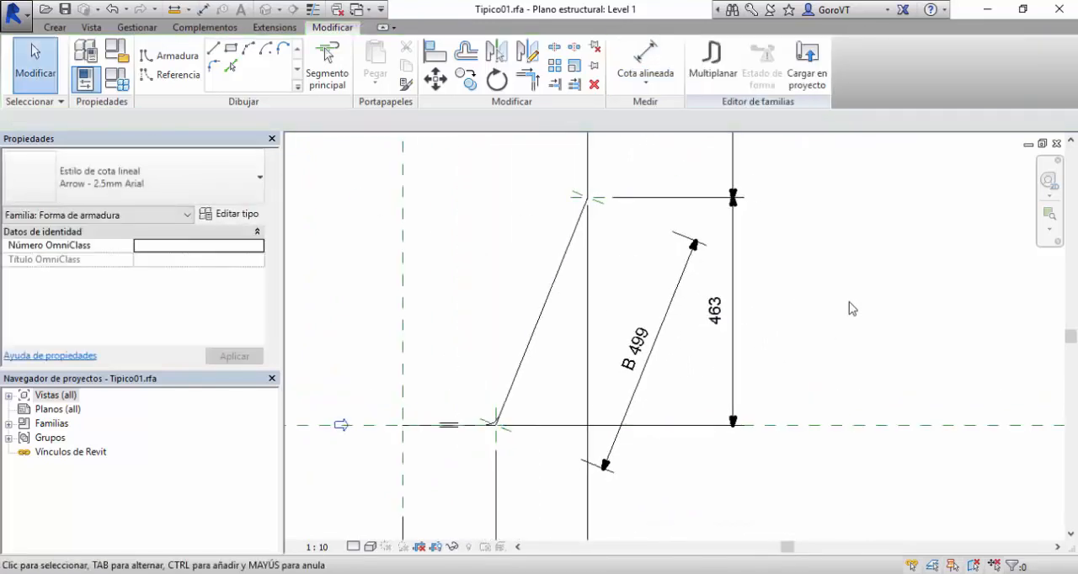
Assign the label text D to the dimension of the sloped segment's horizontal extent.
{"action": "scroll", "coordinate": [847, 305], "scroll_direction": "down", "scroll_amount": 2}
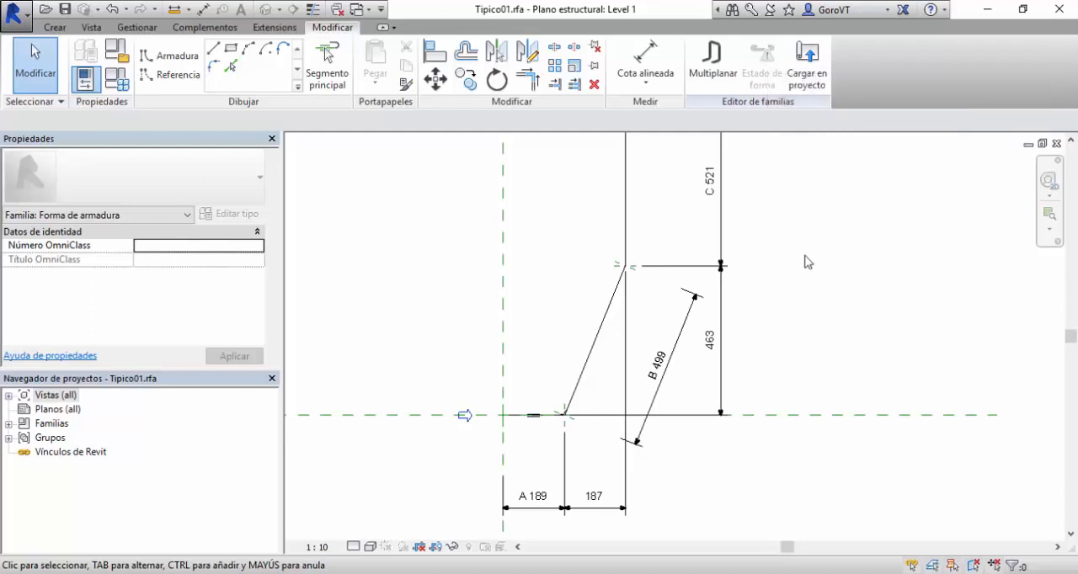
{"action": "middle_click_drag", "start_coordinate": [833, 283], "coordinate": [833, 264]}
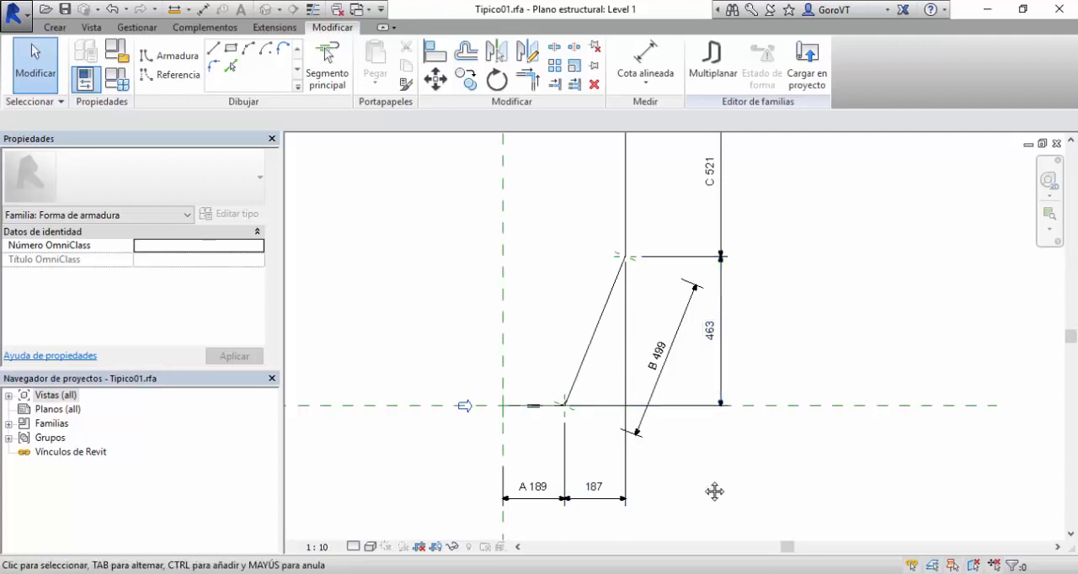
{"action": "middle_click_drag", "start_coordinate": [712, 494], "coordinate": [741, 463]}
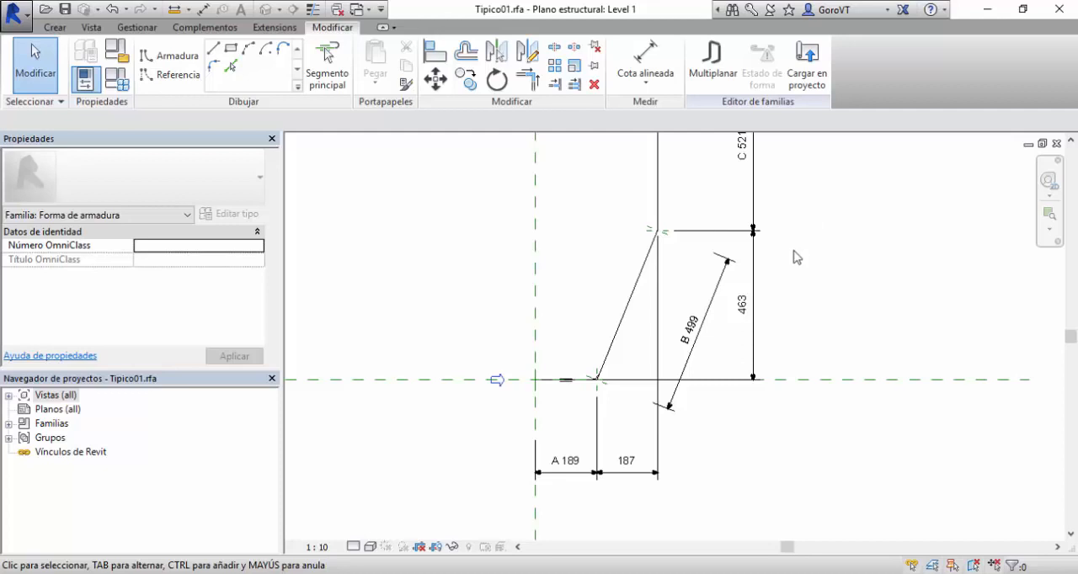
{"action": "mouse_move", "coordinate": [665, 526]}
{"action": "middle_mouse_down"}
{"action": "mouse_move", "coordinate": [664, 500]}
{"action": "mouse_move", "coordinate": [648, 482]}
{"action": "middle_mouse_up"}
{"action": "left_click", "coordinate": [624, 436]}
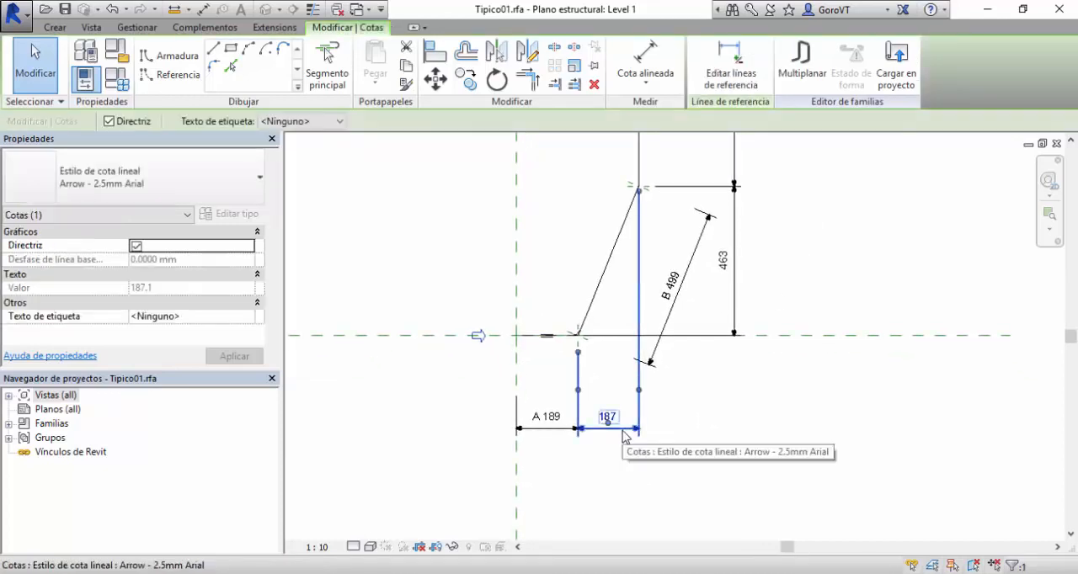
{"action": "left_click", "coordinate": [322, 122]}
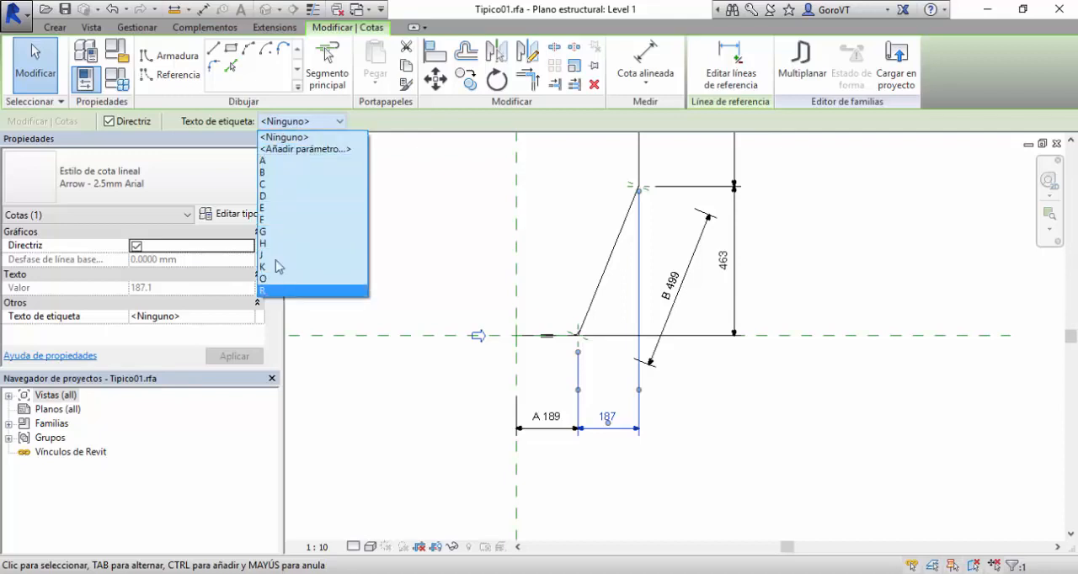
{"action": "left_click", "coordinate": [286, 196]}
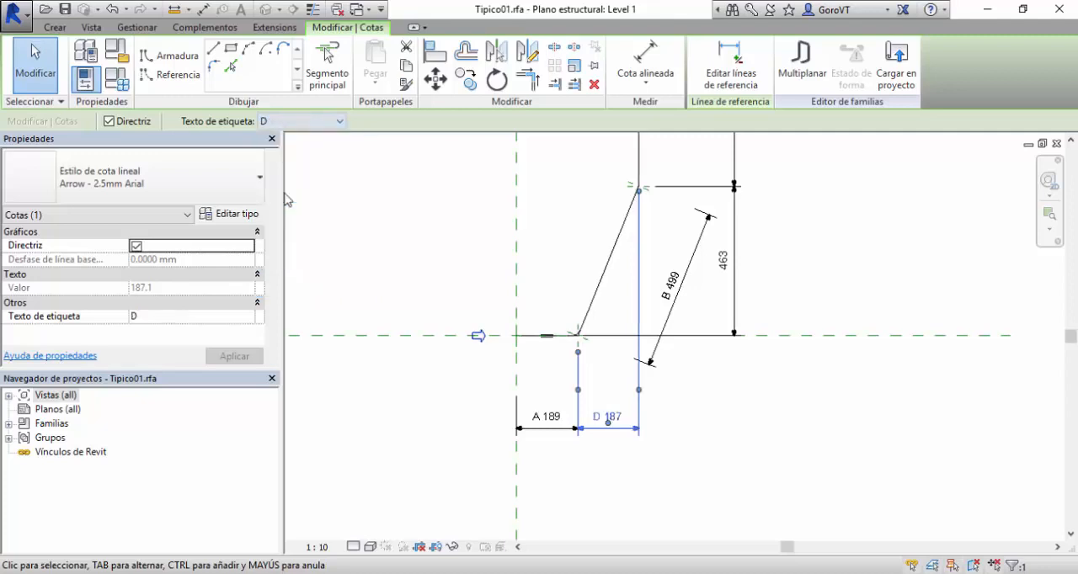
{"action": "left_click", "coordinate": [729, 414]}
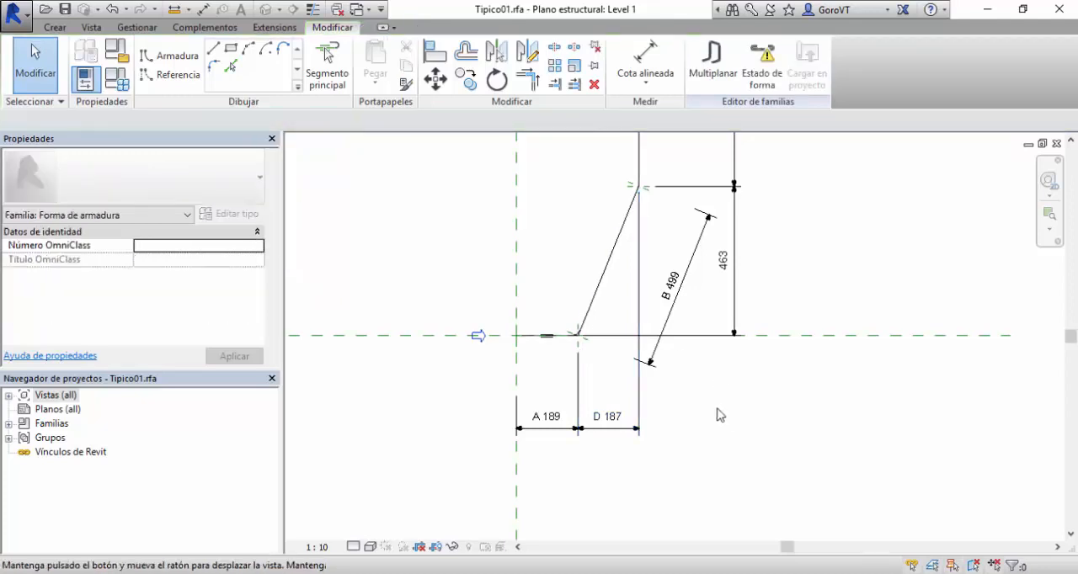
Review the shape status warning, expand Aviso 1 to highlight the dimension it refers to, and close the warnings.
{"action": "middle_click_drag", "start_coordinate": [729, 413], "coordinate": [722, 424]}
{"action": "scroll", "coordinate": [678, 452], "scroll_direction": "up", "scroll_amount": 3}
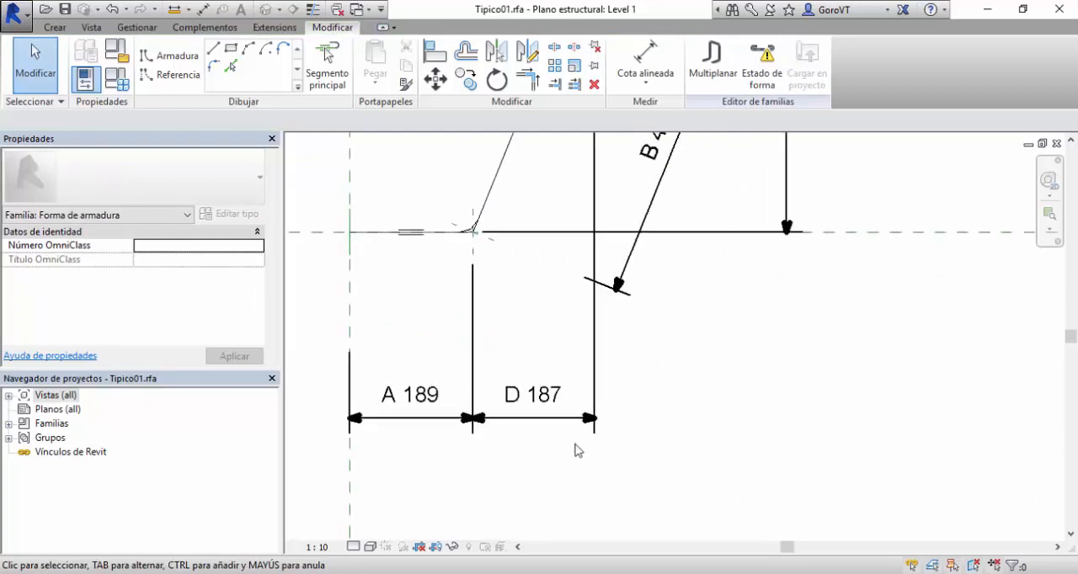
{"action": "left_click", "coordinate": [513, 400]}
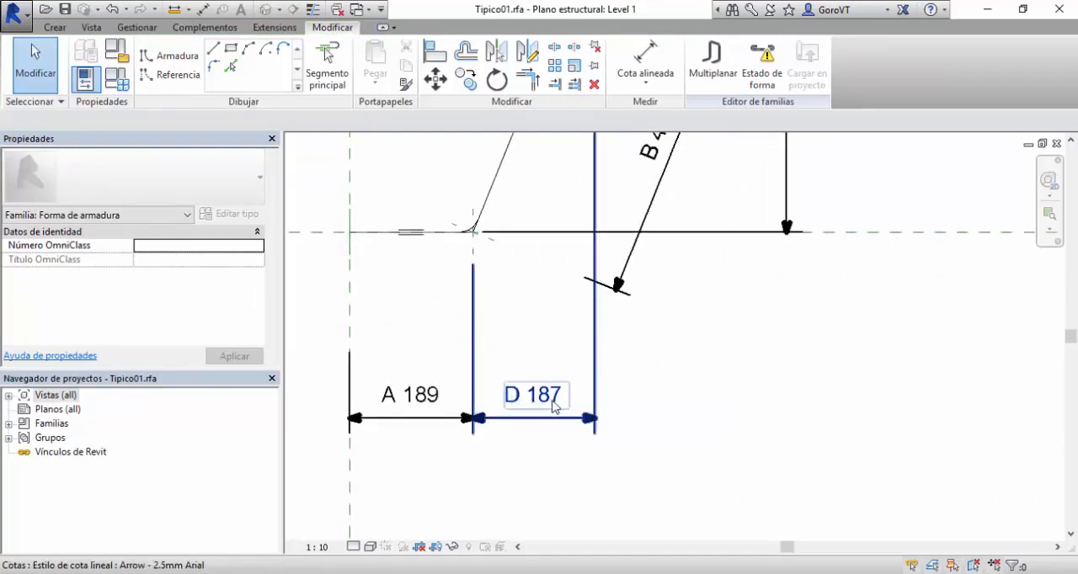
{"action": "scroll", "coordinate": [538, 293], "scroll_direction": "down", "scroll_amount": 1}
{"action": "middle_click_drag", "start_coordinate": [547, 345], "coordinate": [543, 426]}
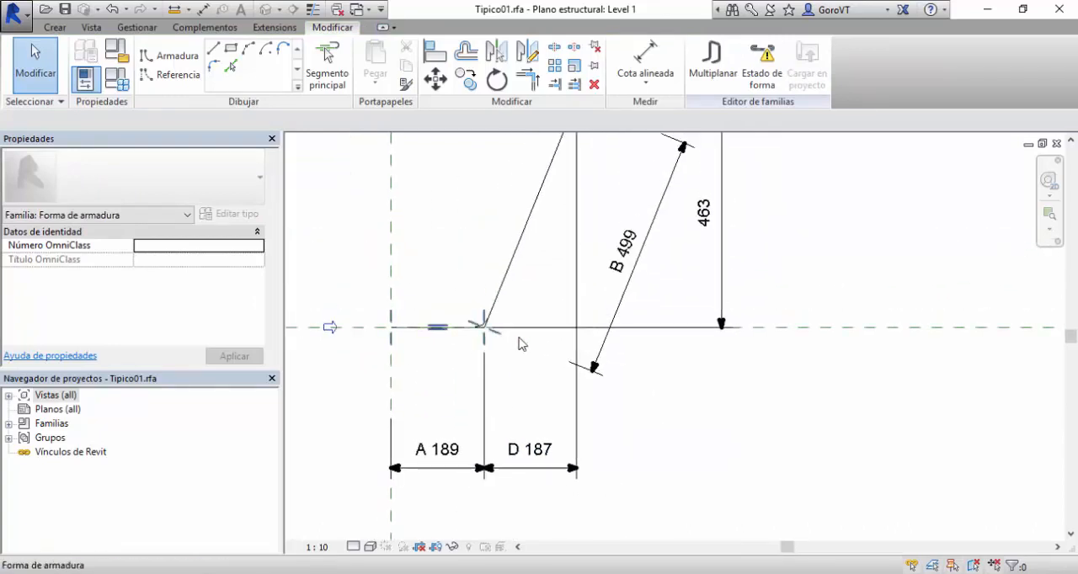
{"action": "scroll", "coordinate": [532, 411], "scroll_direction": "down", "scroll_amount": 1}
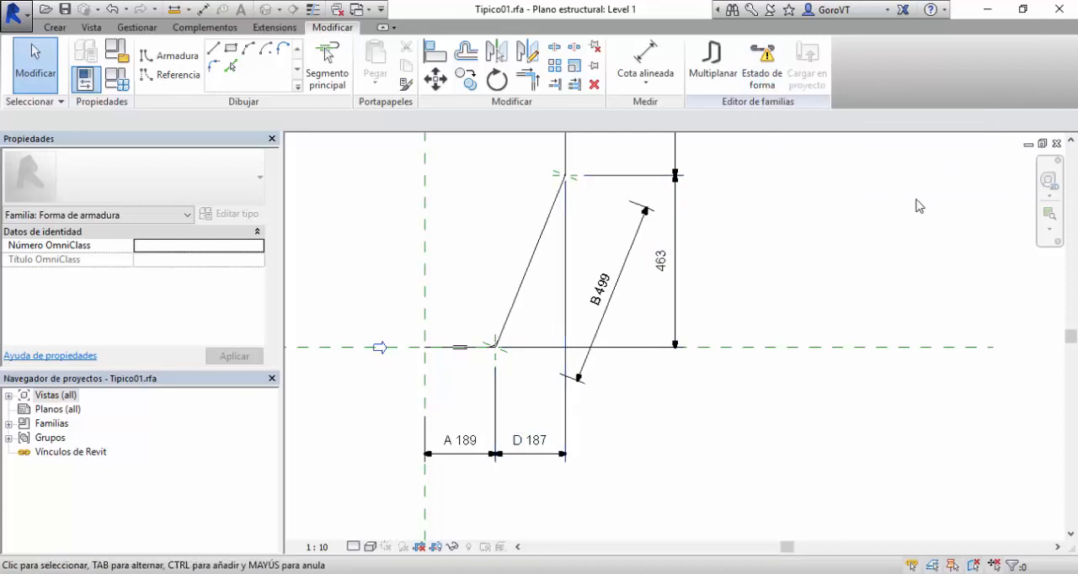
{"action": "left_click", "coordinate": [768, 82]}
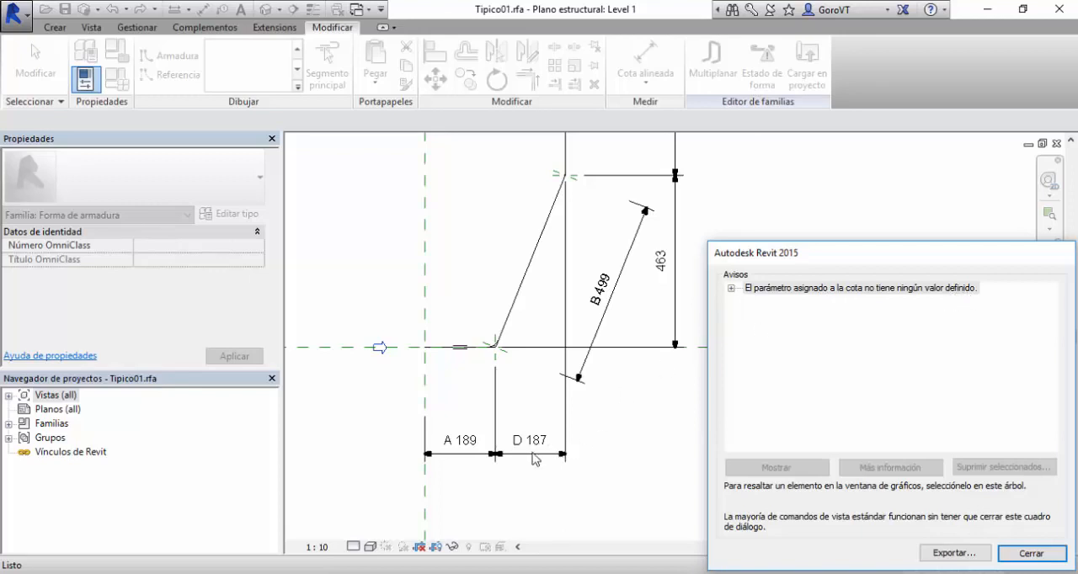
{"action": "double_click", "coordinate": [740, 289]}
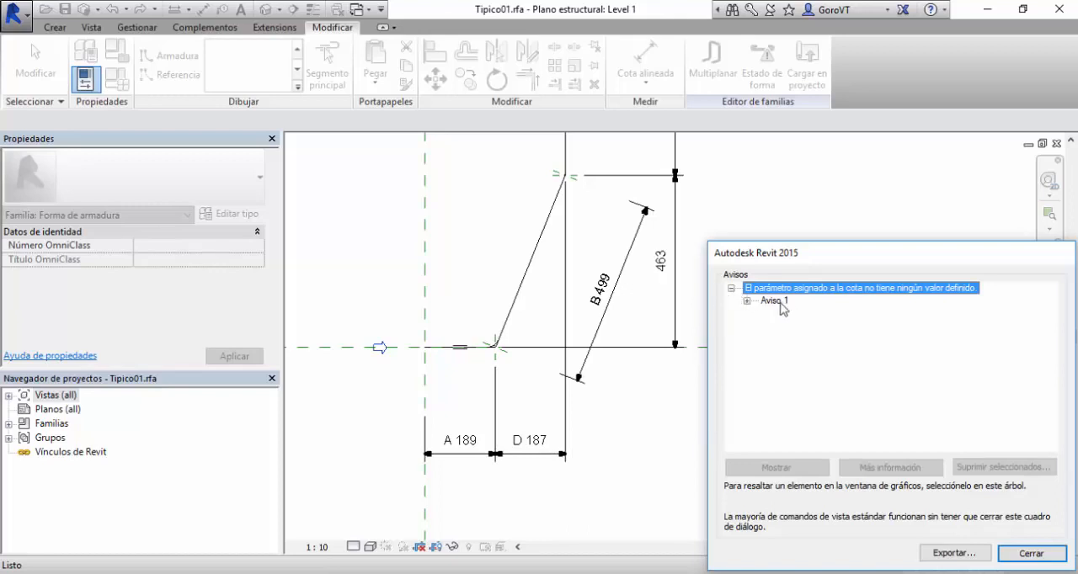
{"action": "left_click", "coordinate": [747, 301]}
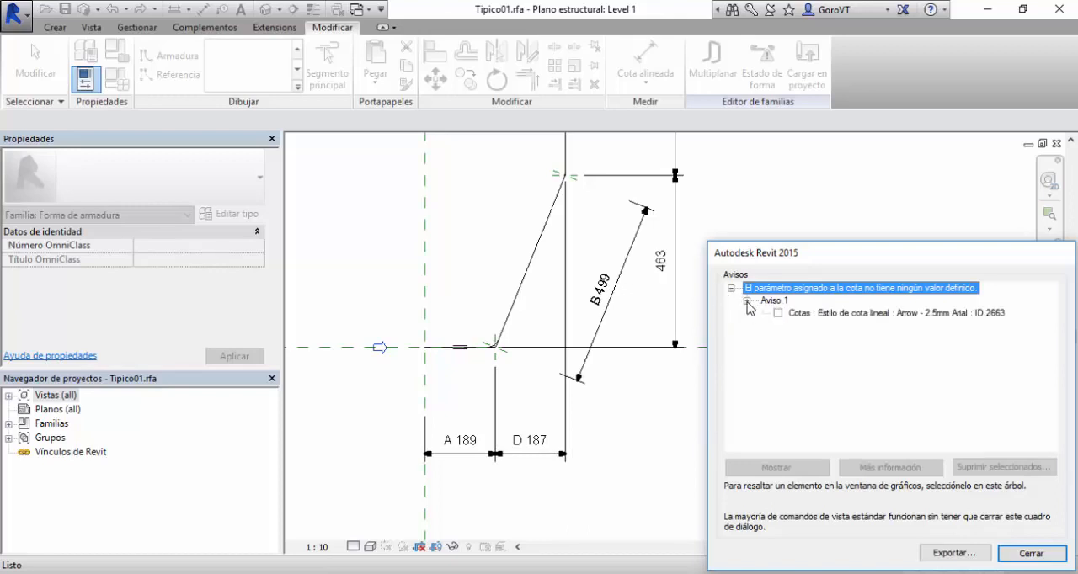
{"action": "left_click", "coordinate": [804, 316]}
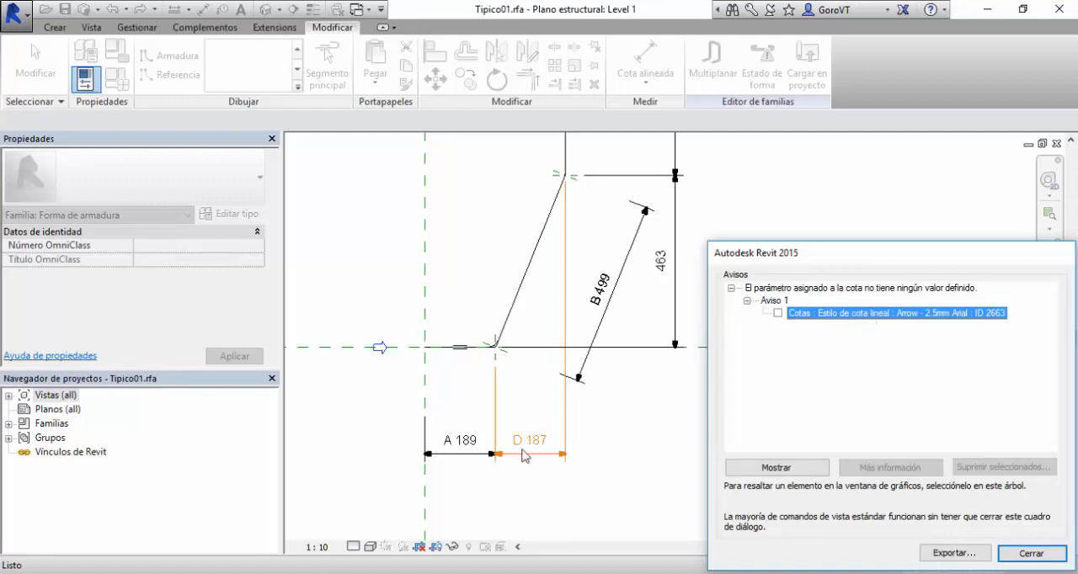
{"action": "left_click", "coordinate": [1029, 555]}
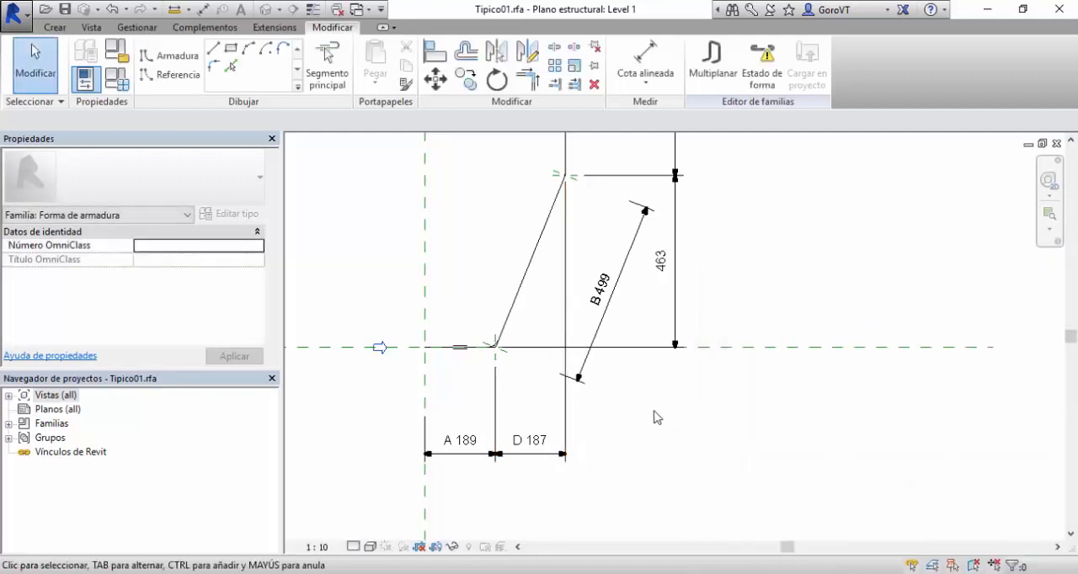
Set the default value of parameter D to 187 mm in the rebar shape parameters and accept.
{"action": "middle_click_drag", "start_coordinate": [654, 416], "coordinate": [720, 428]}
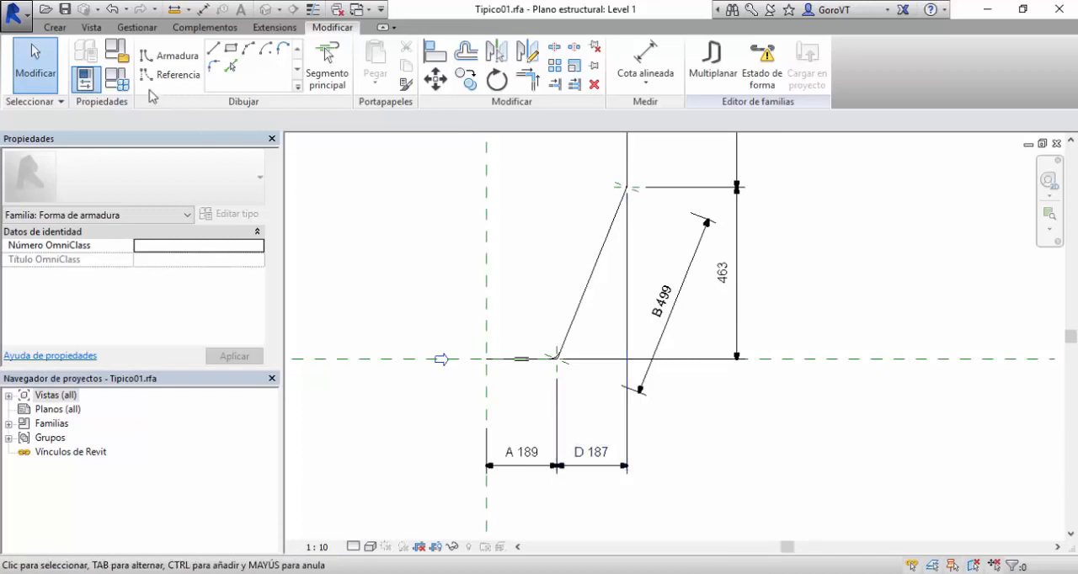
{"action": "left_click", "coordinate": [119, 81]}
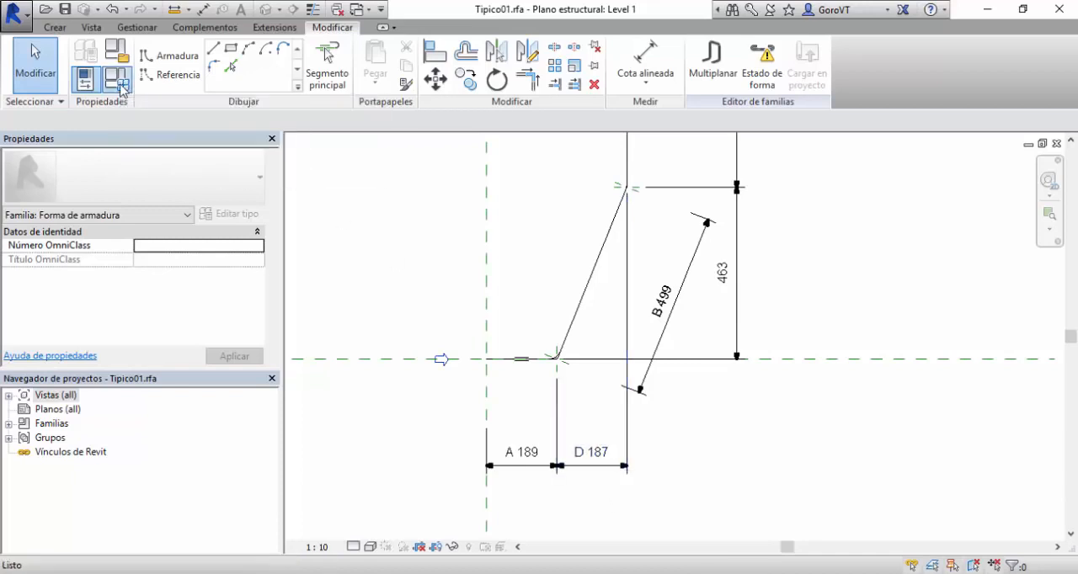
{"action": "left_click_drag", "start_coordinate": [435, 210], "coordinate": [443, 311]}
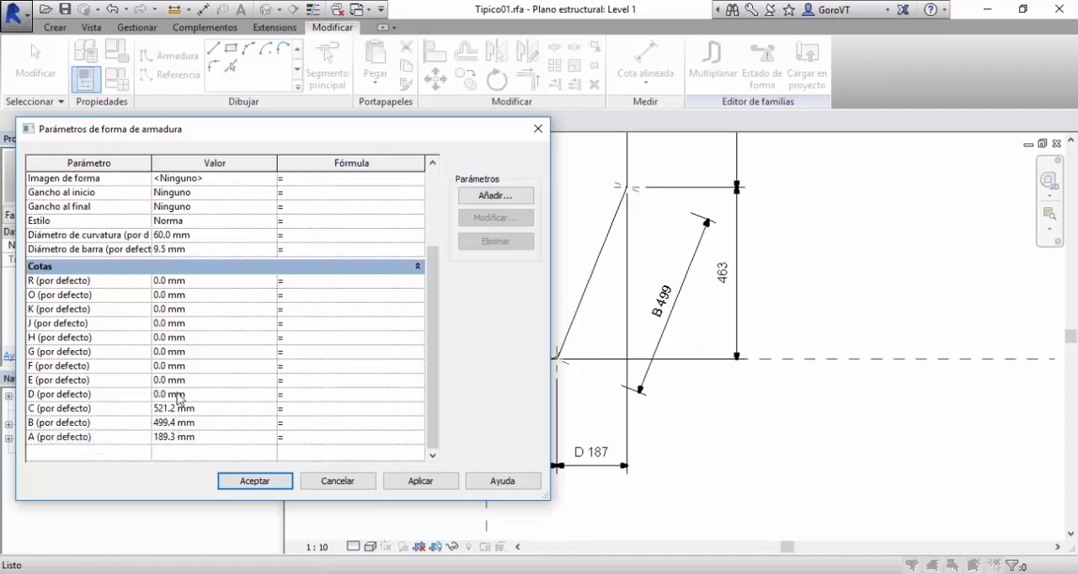
{"action": "mouse_move", "coordinate": [489, 134]}
{"action": "left_mouse_down"}
{"action": "mouse_move", "coordinate": [275, 135]}
{"action": "mouse_move", "coordinate": [433, 138]}
{"action": "mouse_move", "coordinate": [441, 90]}
{"action": "left_mouse_up"}
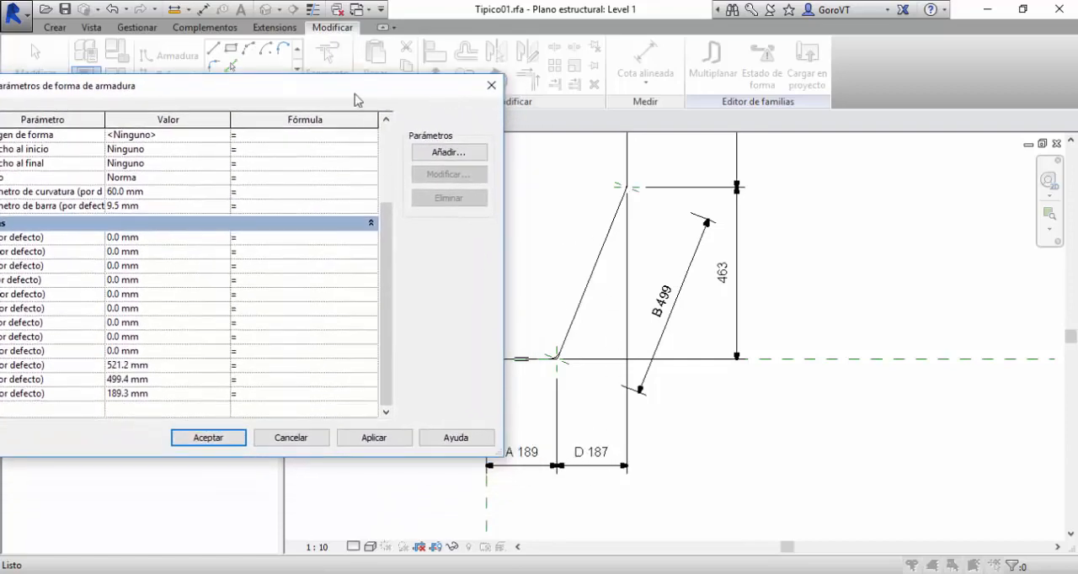
{"action": "left_click_drag", "start_coordinate": [356, 97], "coordinate": [474, 97]}
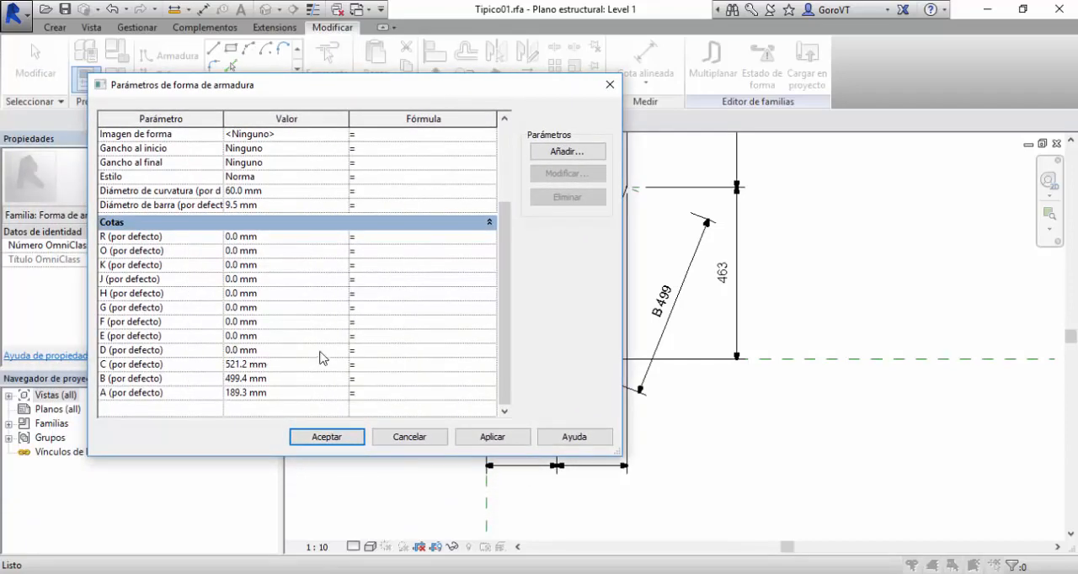
{"action": "left_click_drag", "start_coordinate": [518, 89], "coordinate": [511, 88]}
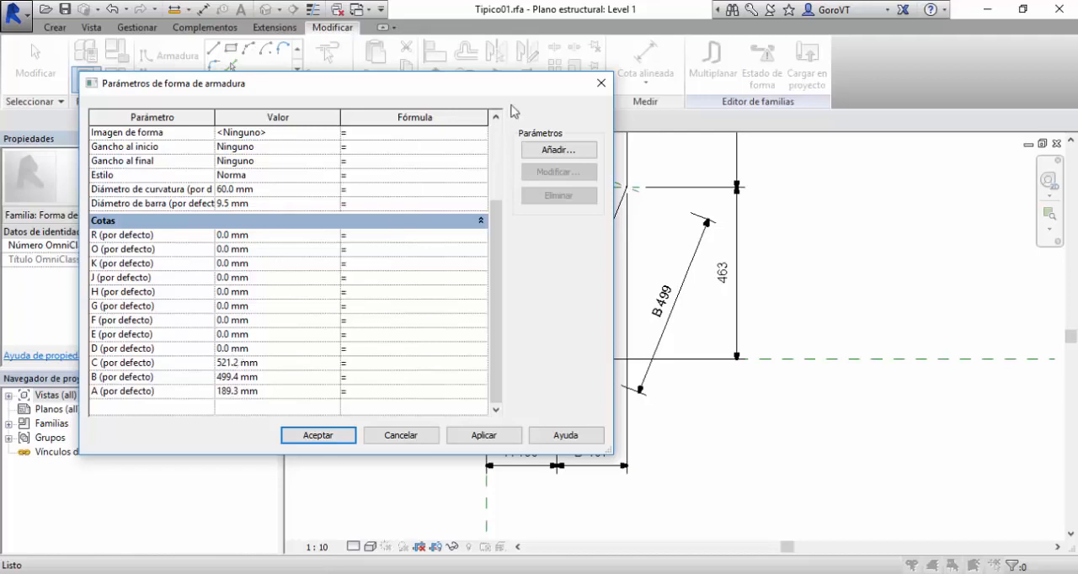
{"action": "mouse_move", "coordinate": [536, 91]}
{"action": "left_mouse_down"}
{"action": "mouse_move", "coordinate": [356, 62]}
{"action": "mouse_move", "coordinate": [588, 71]}
{"action": "left_mouse_up"}
{"action": "left_click", "coordinate": [346, 333]}
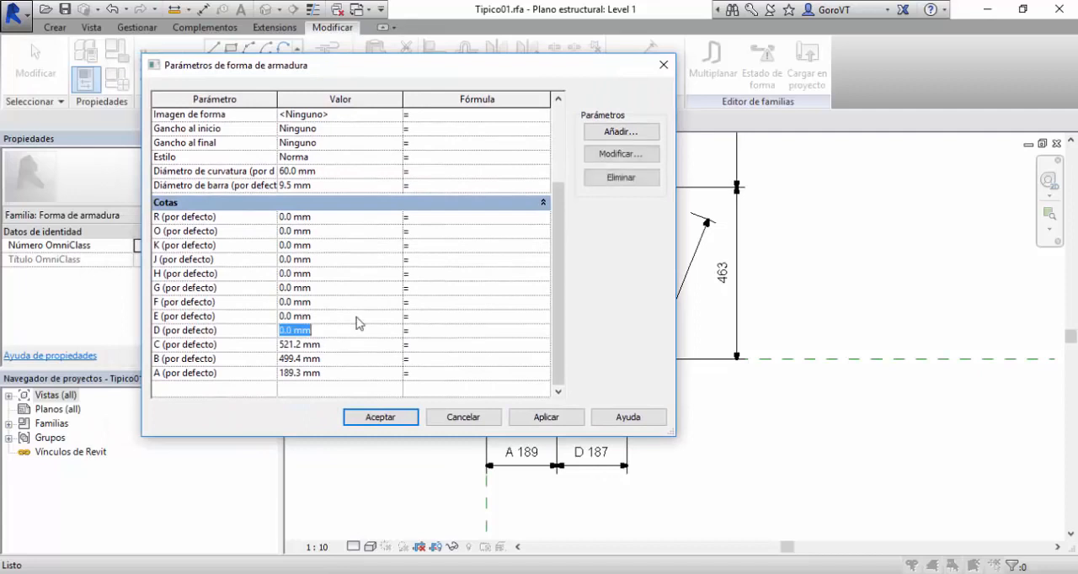
{"action": "type", "text": "187"}
{"action": "key", "text": "Tab"}
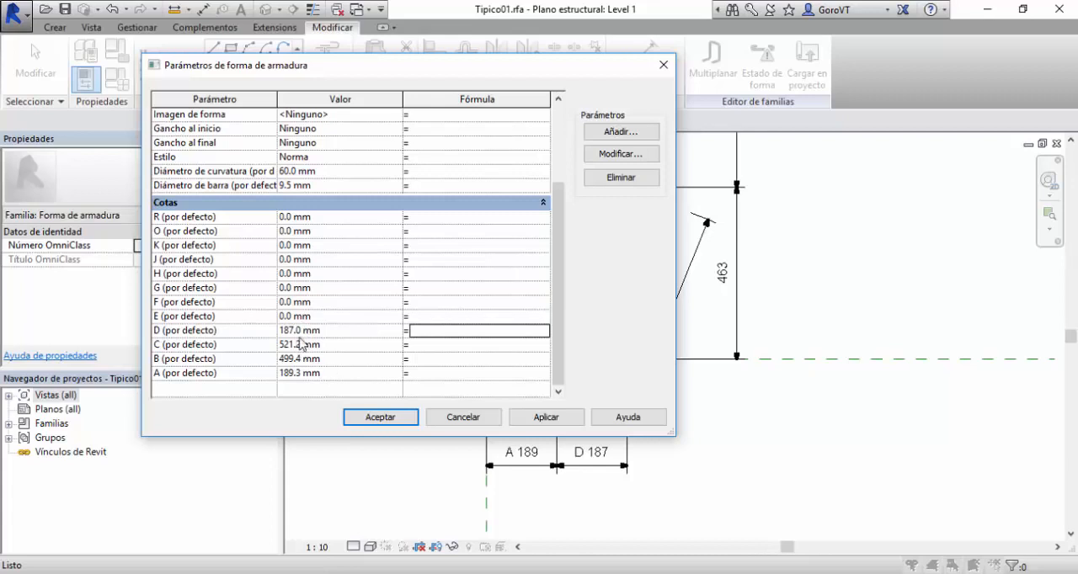
{"action": "left_click", "coordinate": [375, 416]}
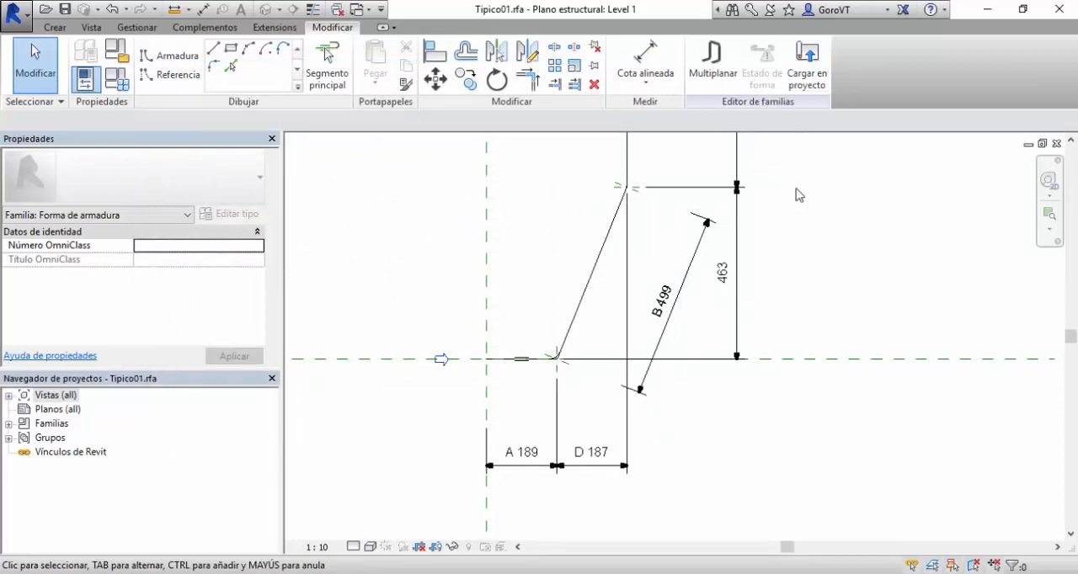
Try a default value of 1870 mm for parameter D in the rebar shape parameters and apply it.
{"action": "mouse_move", "coordinate": [798, 195]}
{"action": "middle_mouse_down"}
{"action": "mouse_move", "coordinate": [792, 228]}
{"action": "mouse_move", "coordinate": [779, 232]}
{"action": "middle_mouse_up"}
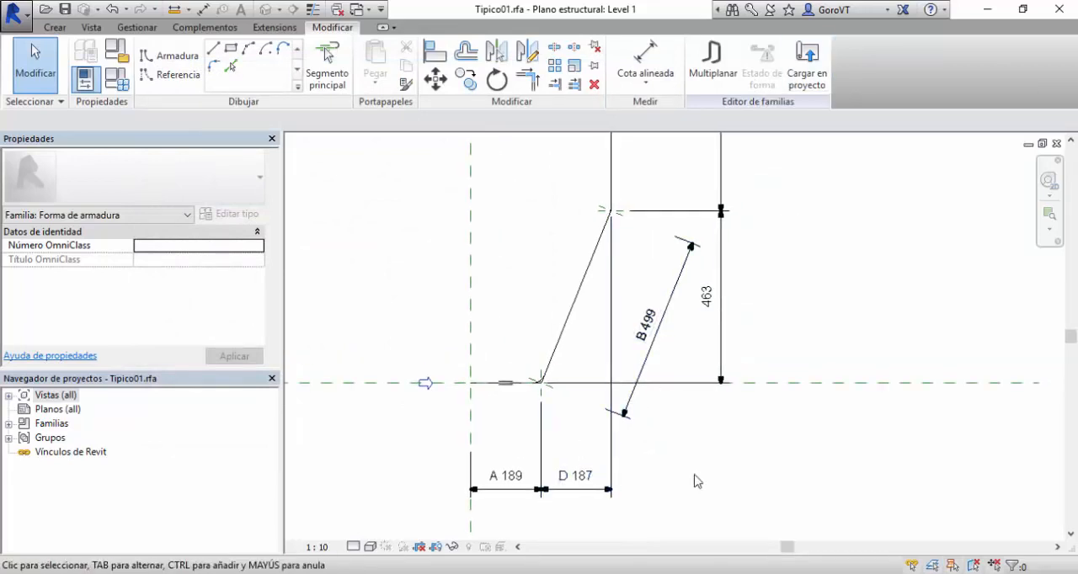
{"action": "mouse_move", "coordinate": [698, 482]}
{"action": "middle_mouse_down"}
{"action": "mouse_move", "coordinate": [739, 453]}
{"action": "mouse_move", "coordinate": [991, 423]}
{"action": "middle_mouse_up"}
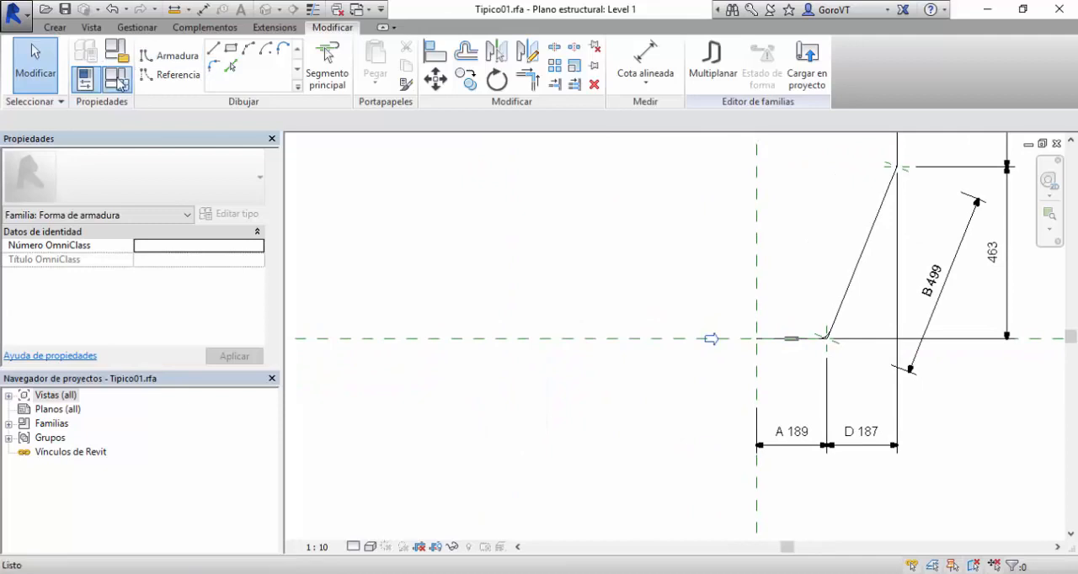
{"action": "left_click", "coordinate": [118, 80]}
{"action": "scroll", "coordinate": [331, 355], "scroll_direction": "down", "scroll_amount": 3}
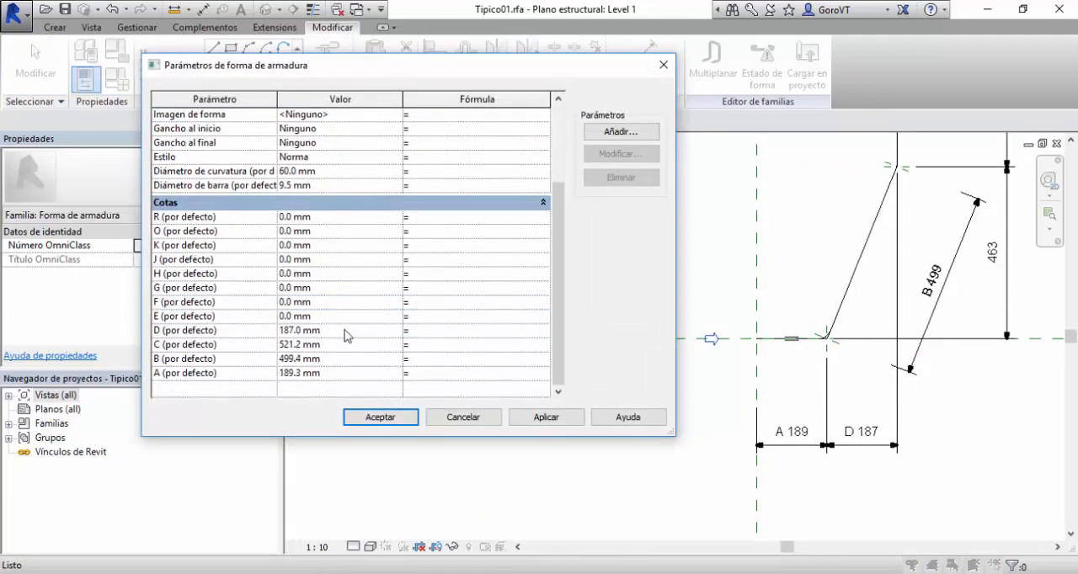
{"action": "left_click", "coordinate": [347, 336]}
{"action": "left_click", "coordinate": [291, 330]}
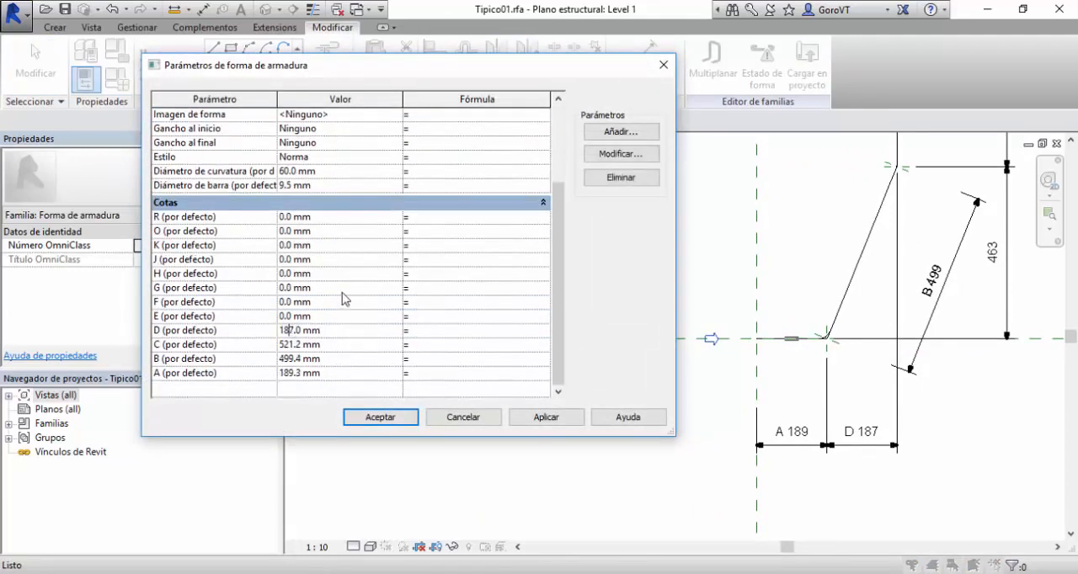
{"action": "type", "text": "0"}
{"action": "key", "text": "Tab"}
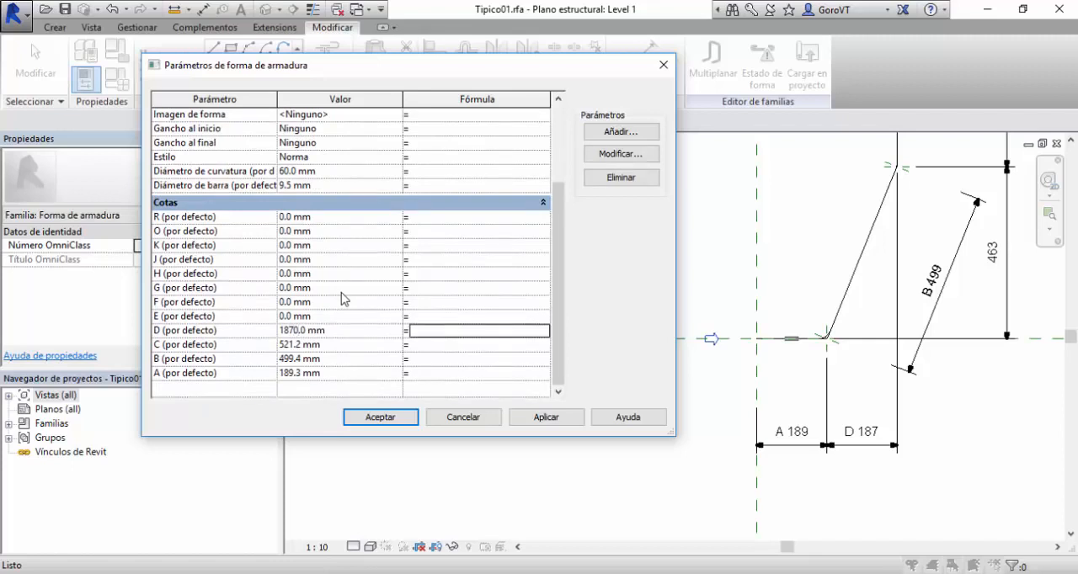
{"action": "left_click", "coordinate": [548, 417]}
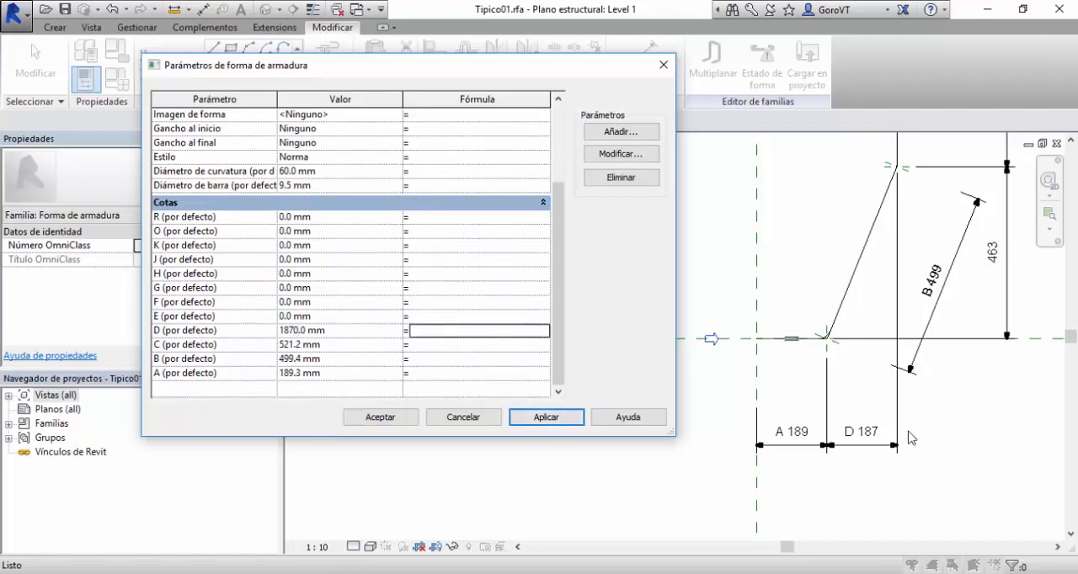
Restore parameter D to 187 mm, apply the value and accept the shape parameters.
{"action": "left_click", "coordinate": [294, 330]}
{"action": "key", "text": "Tab"}
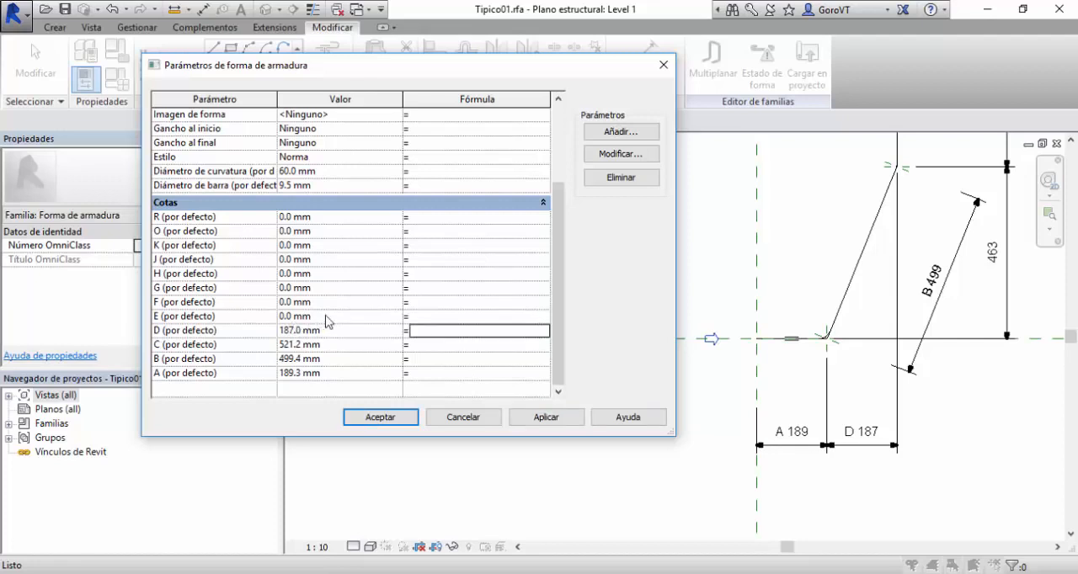
{"action": "left_click", "coordinate": [544, 416]}
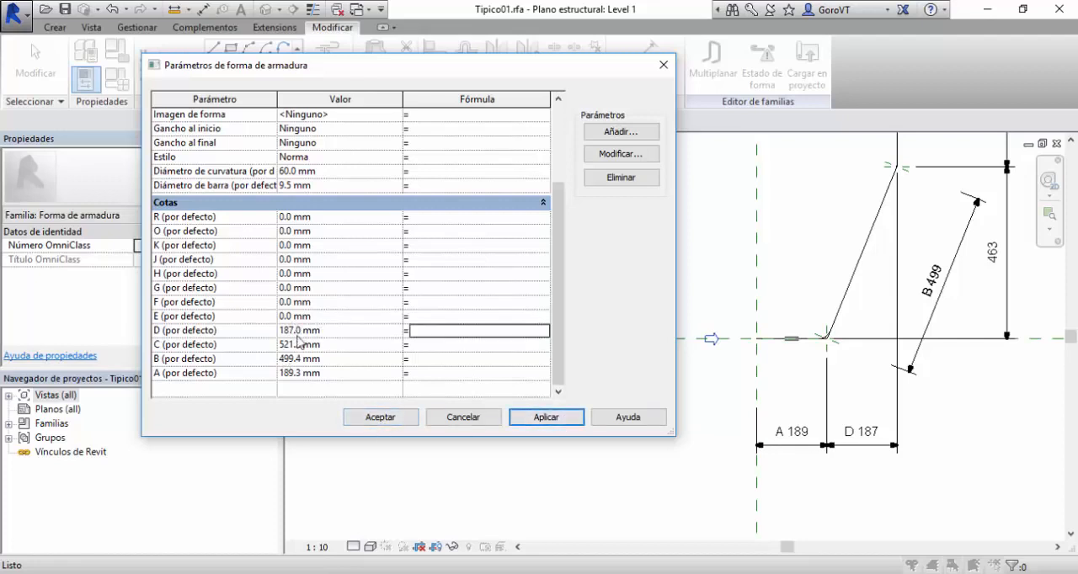
{"action": "left_click", "coordinate": [386, 414]}
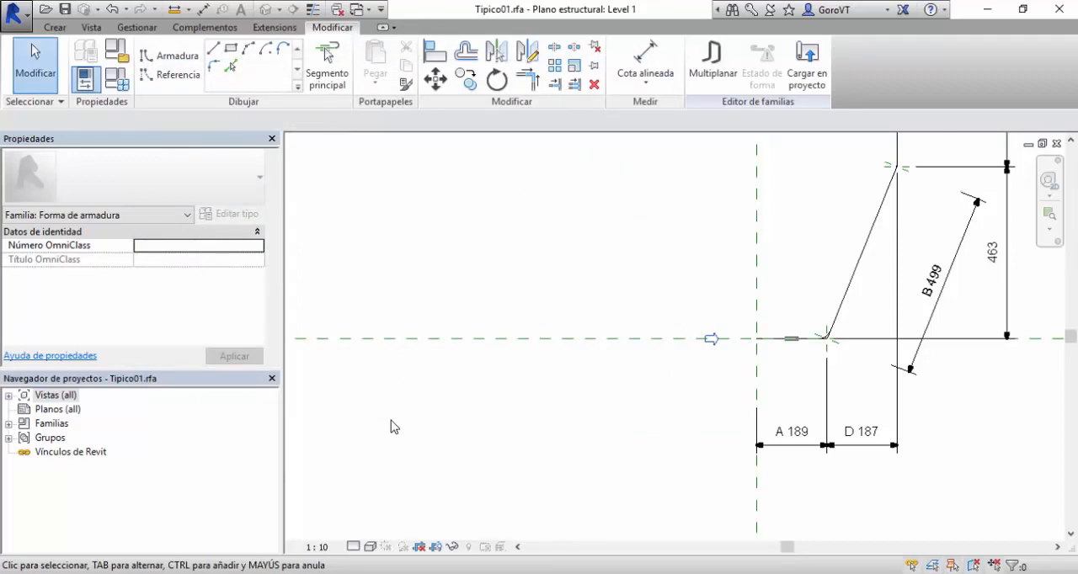
Assign the label text E to the dimension of the sloped segment's vertical extent.
{"action": "middle_click_drag", "start_coordinate": [910, 368], "coordinate": [637, 440]}
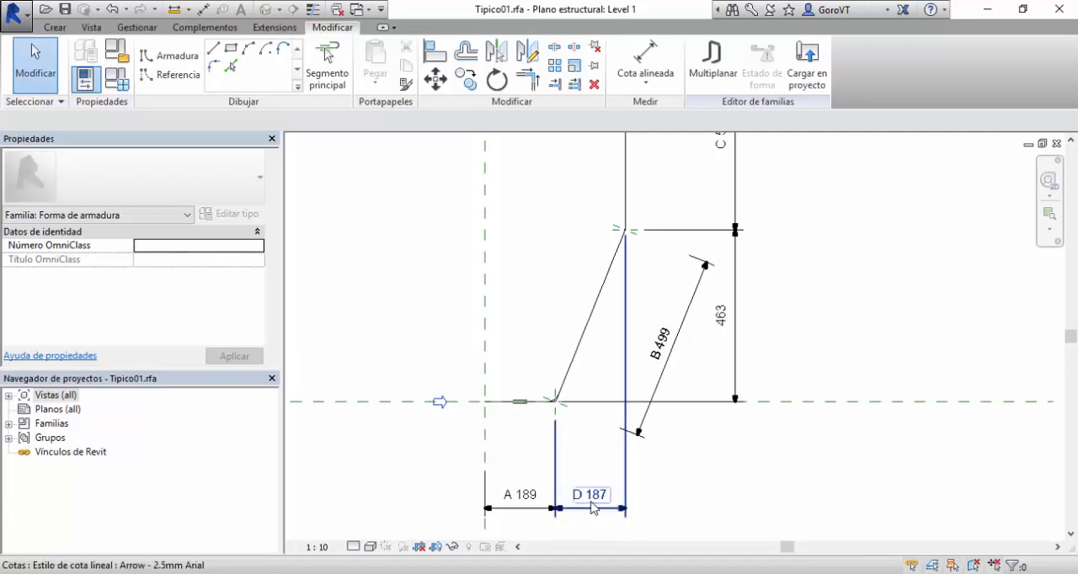
{"action": "scroll", "coordinate": [681, 507], "scroll_direction": "down", "scroll_amount": 2}
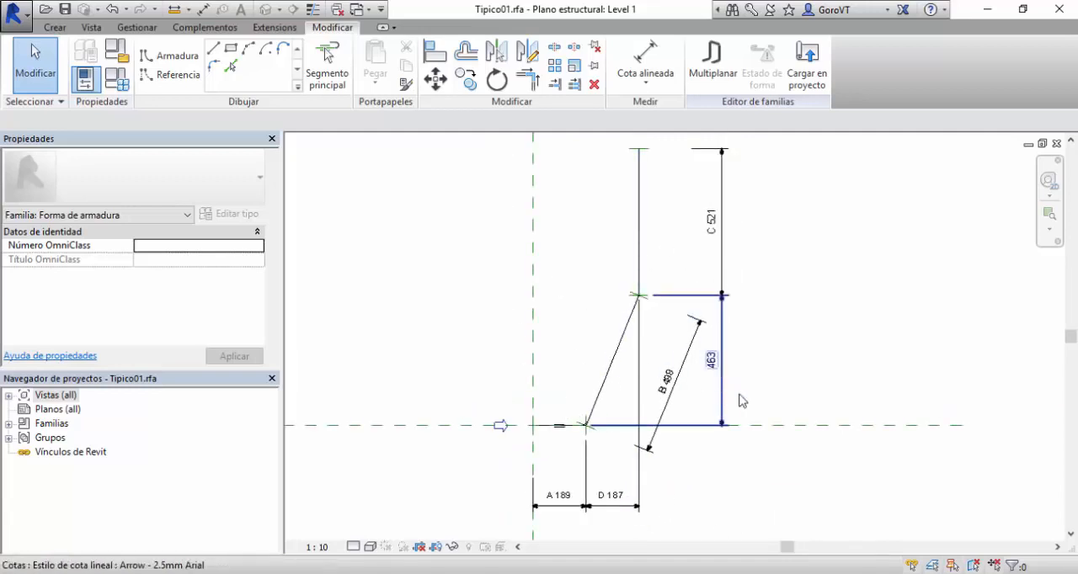
{"action": "scroll", "coordinate": [773, 402], "scroll_direction": "up", "scroll_amount": 1}
{"action": "left_click", "coordinate": [714, 358]}
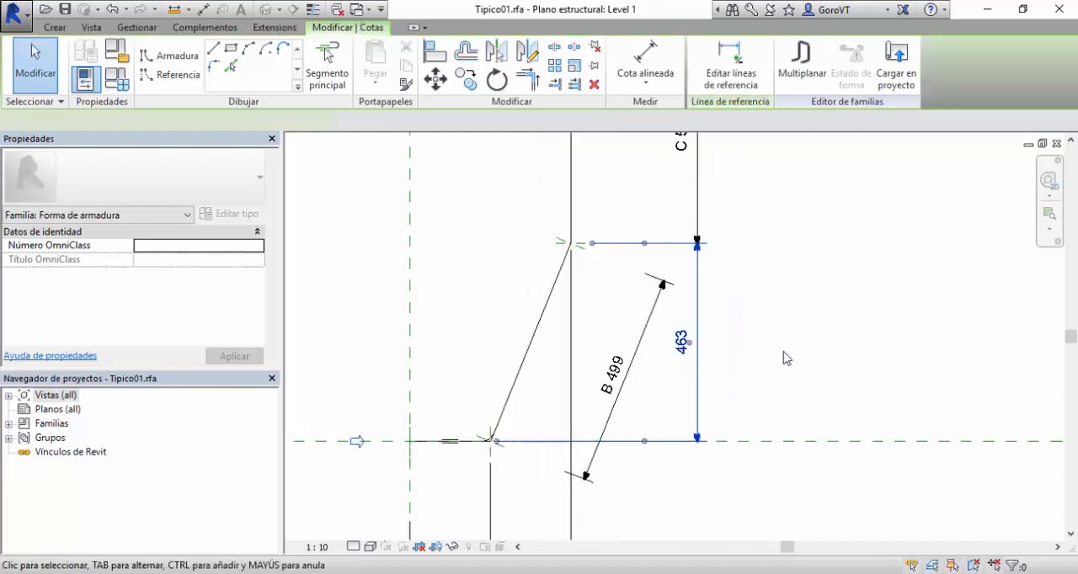
{"action": "left_click", "coordinate": [325, 123]}
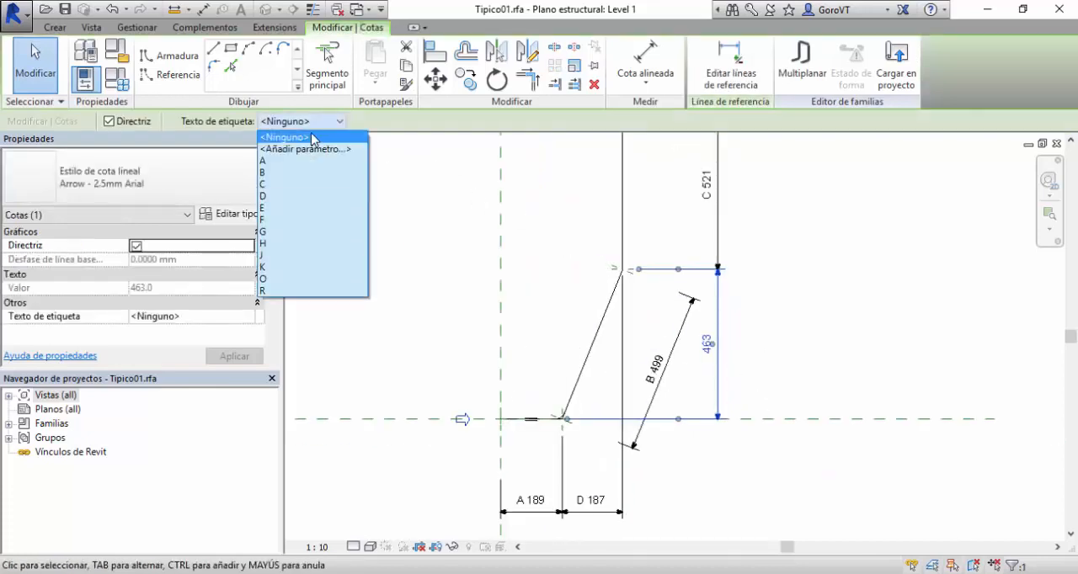
{"action": "left_click", "coordinate": [285, 200]}
{"action": "left_click", "coordinate": [823, 306]}
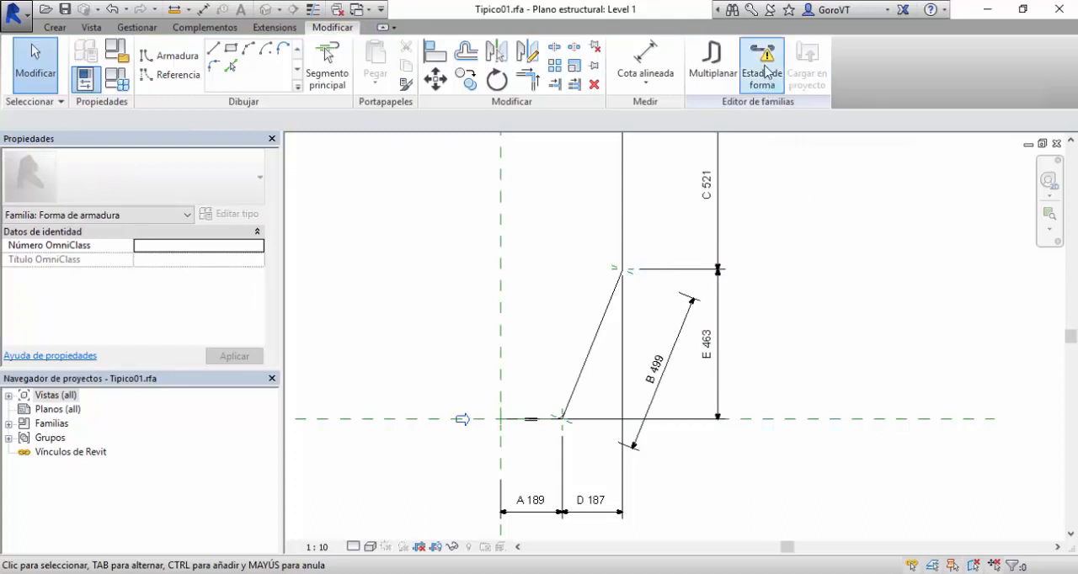
Check the shape status warning, then set the default value of parameter E to 463 mm and accept the shape parameters.
{"action": "left_click", "coordinate": [765, 71]}
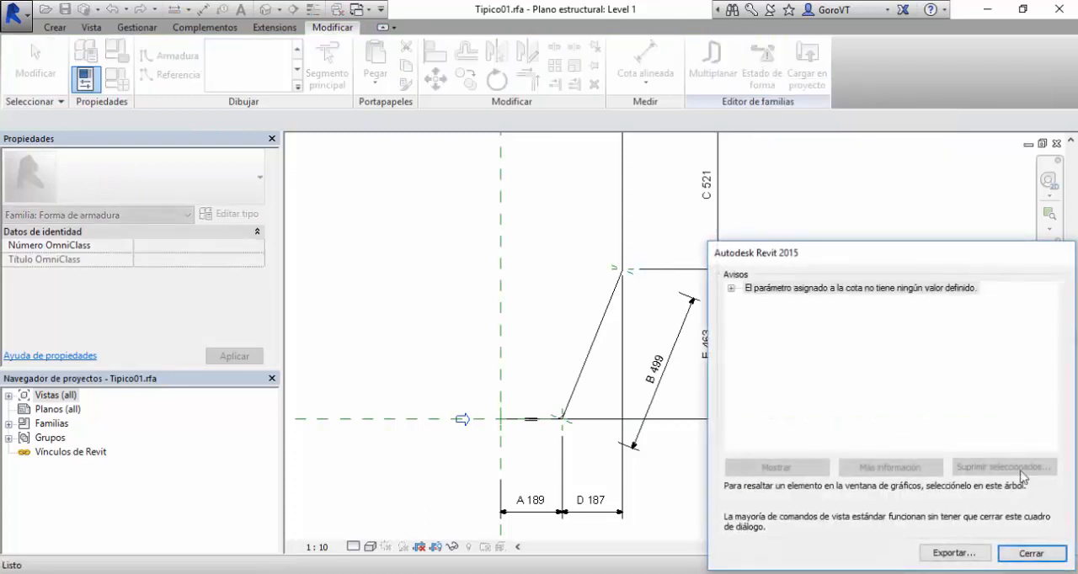
{"action": "left_click", "coordinate": [1031, 554]}
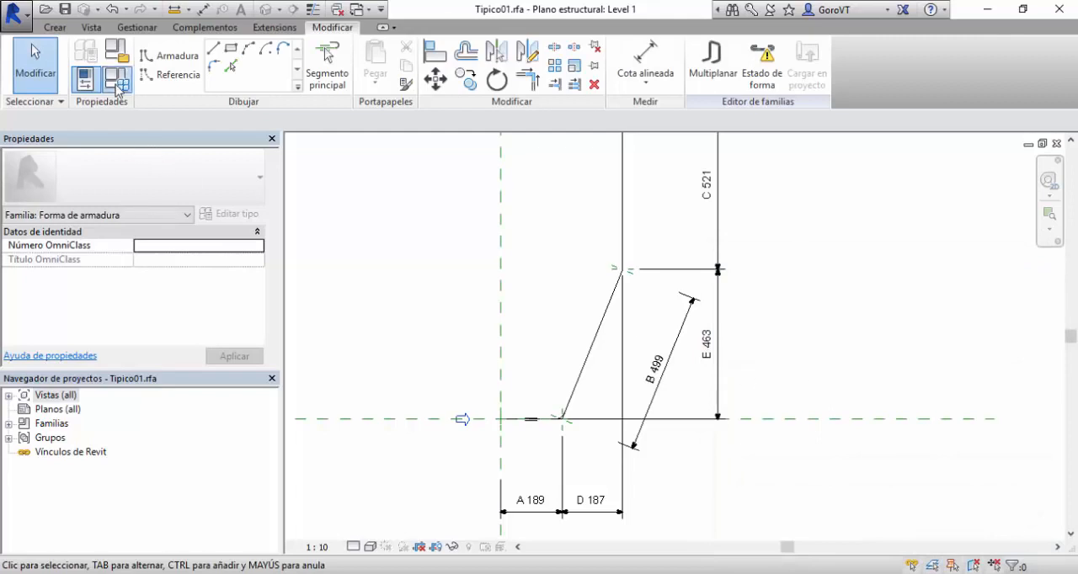
{"action": "left_click", "coordinate": [117, 79]}
{"action": "scroll", "coordinate": [211, 328], "scroll_direction": "down", "scroll_amount": 3}
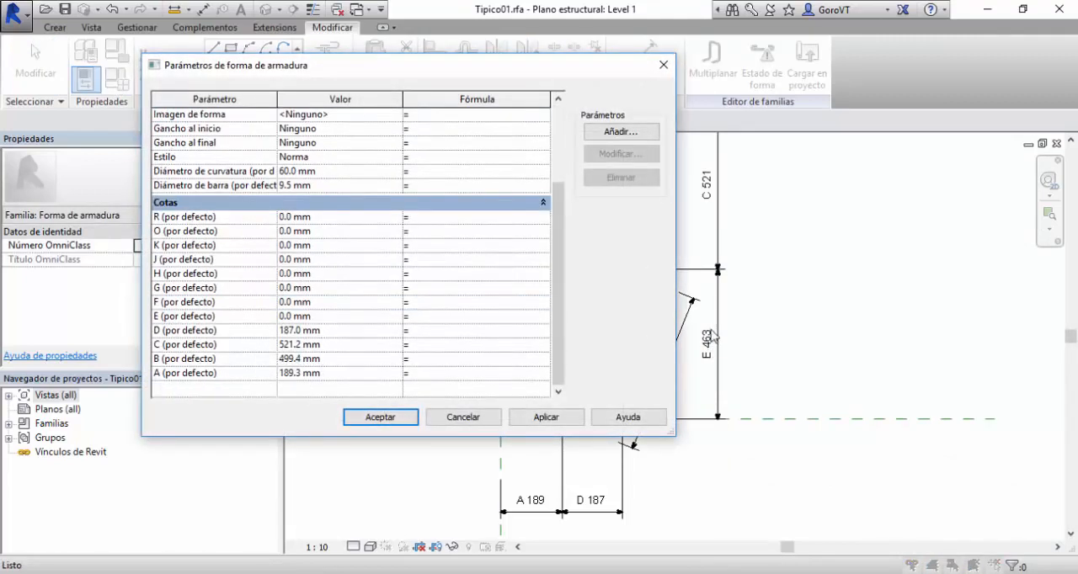
{"action": "left_click", "coordinate": [325, 318]}
{"action": "type", "text": "4"}
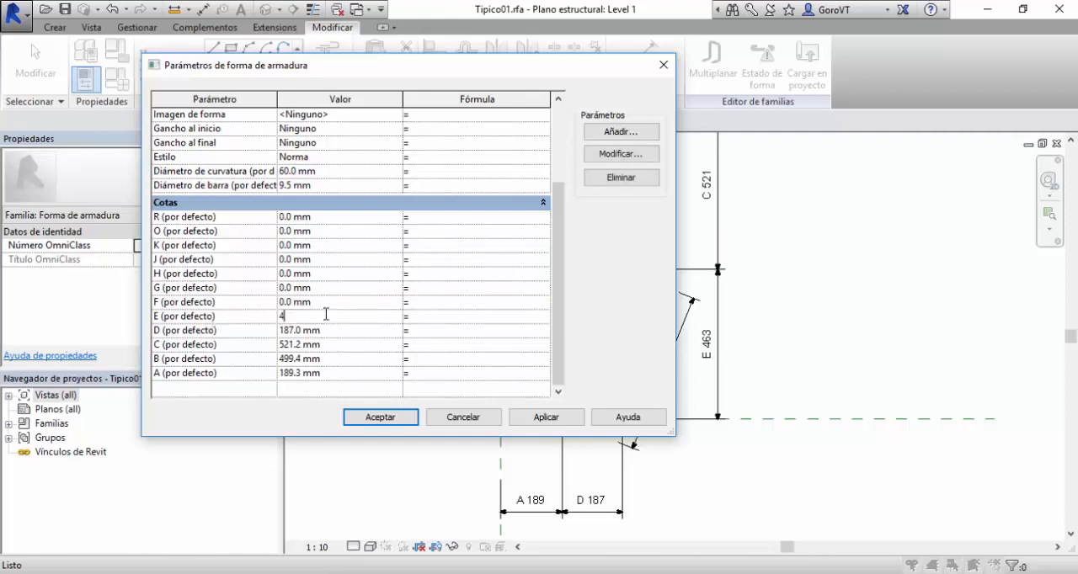
{"action": "type", "text": "63"}
{"action": "key", "text": "Tab"}
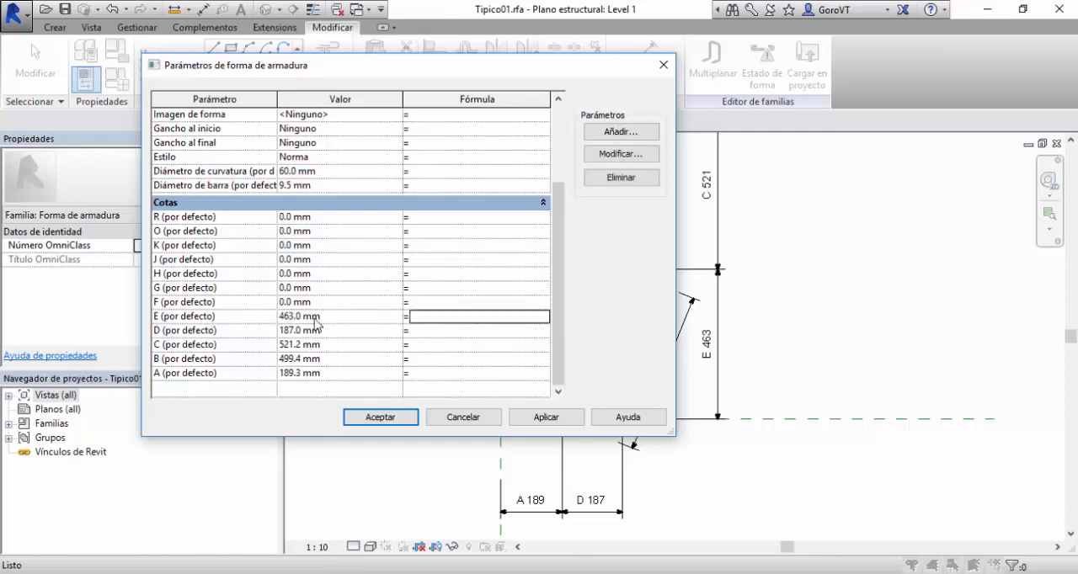
{"action": "left_click", "coordinate": [375, 416]}
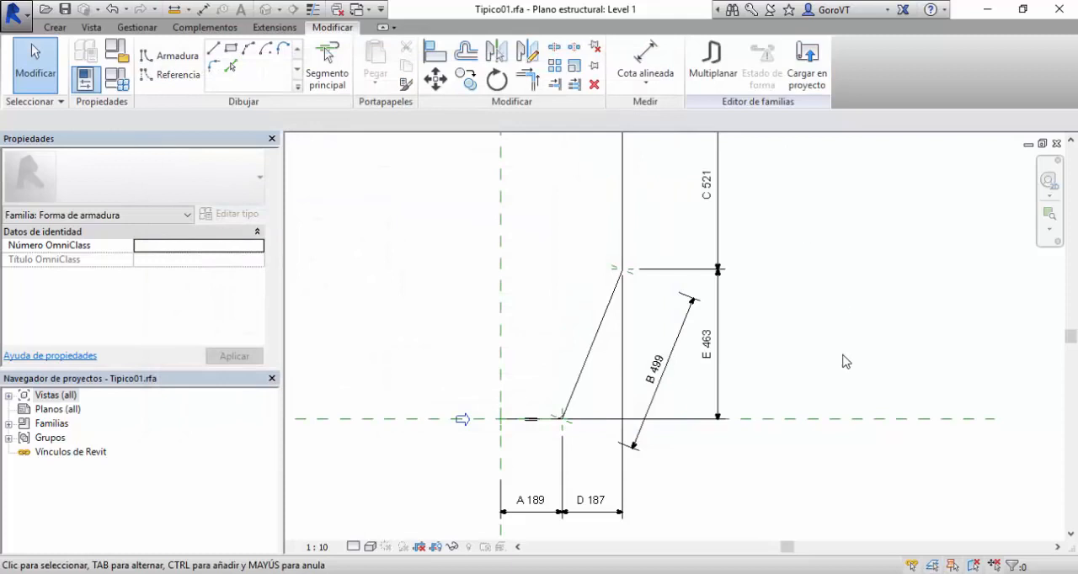
Load the Tipico01 shape family into the project, overwriting the existing version and its parameter values.
{"action": "scroll", "coordinate": [842, 360], "scroll_direction": "down", "scroll_amount": 2}
{"action": "middle_click_drag", "start_coordinate": [842, 361], "coordinate": [813, 392]}
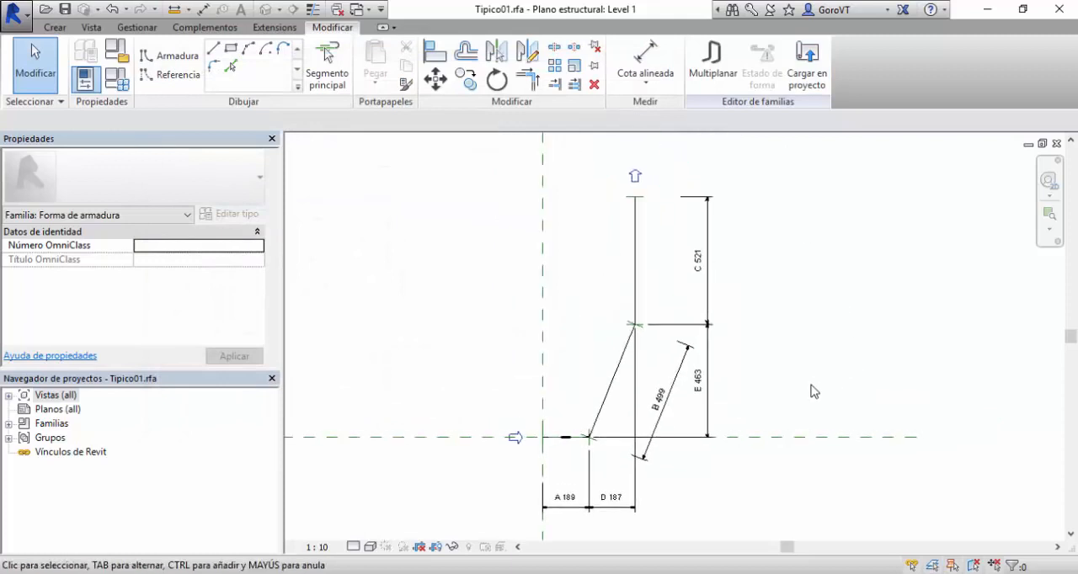
{"action": "left_click", "coordinate": [806, 76]}
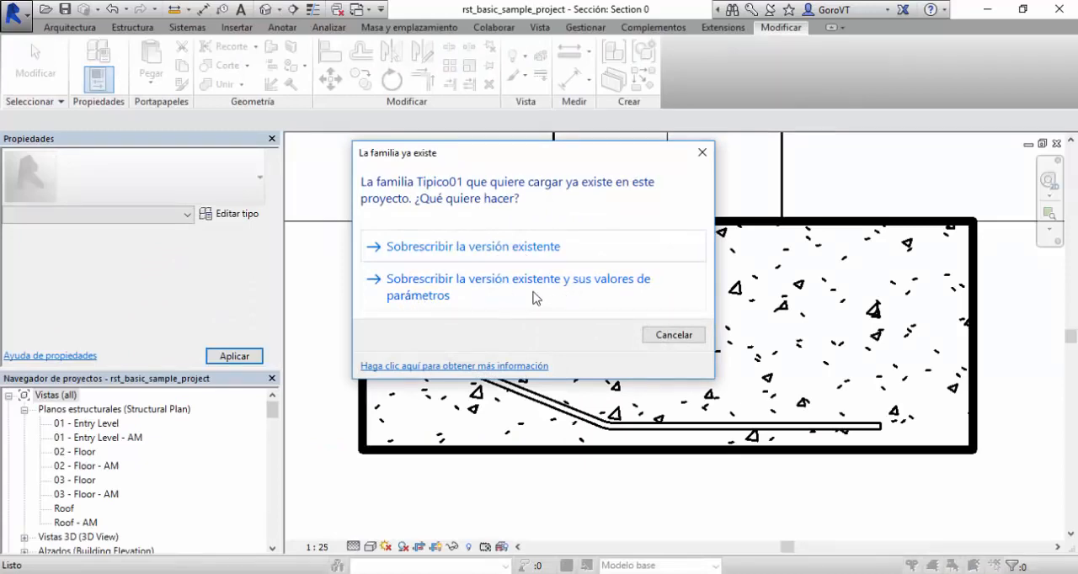
{"action": "left_click", "coordinate": [533, 297]}
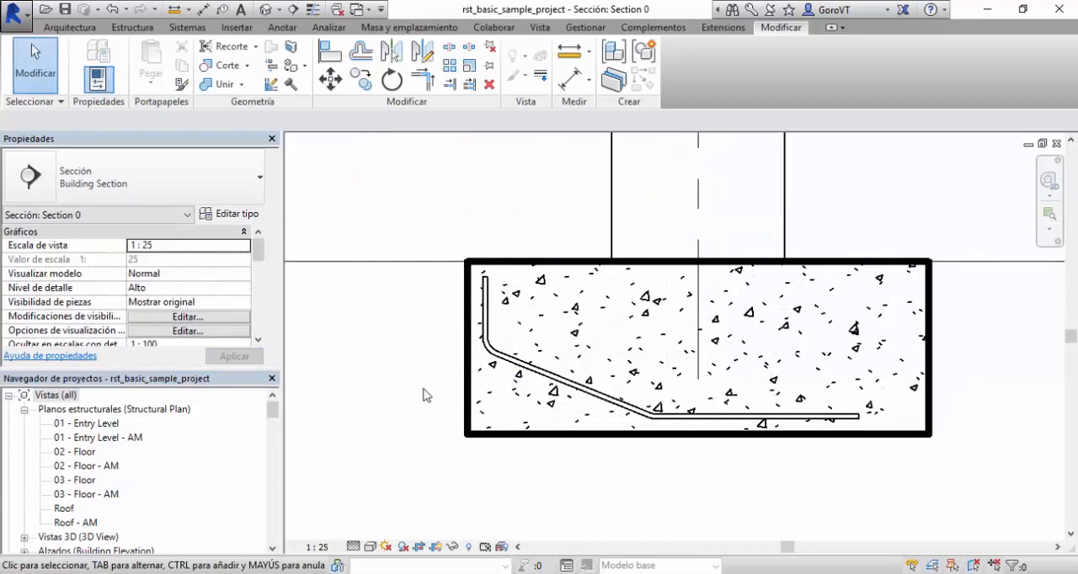
Select the Tipico01 bar in the footing section, examine its A to E dimensions in the instance properties, and deselect it.
{"action": "left_click", "coordinate": [514, 367]}
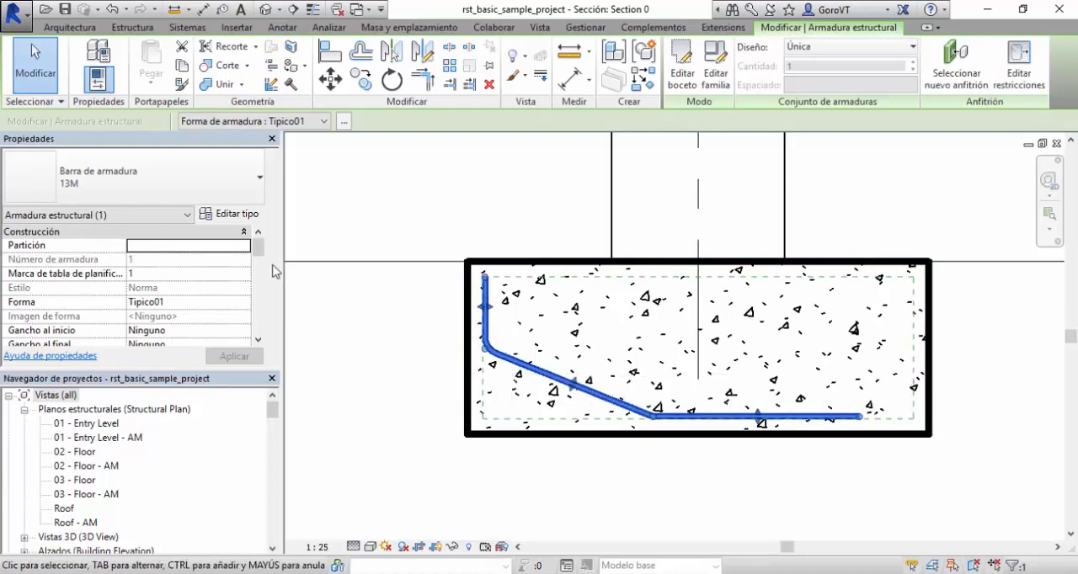
{"action": "left_click_drag", "start_coordinate": [259, 250], "coordinate": [263, 296]}
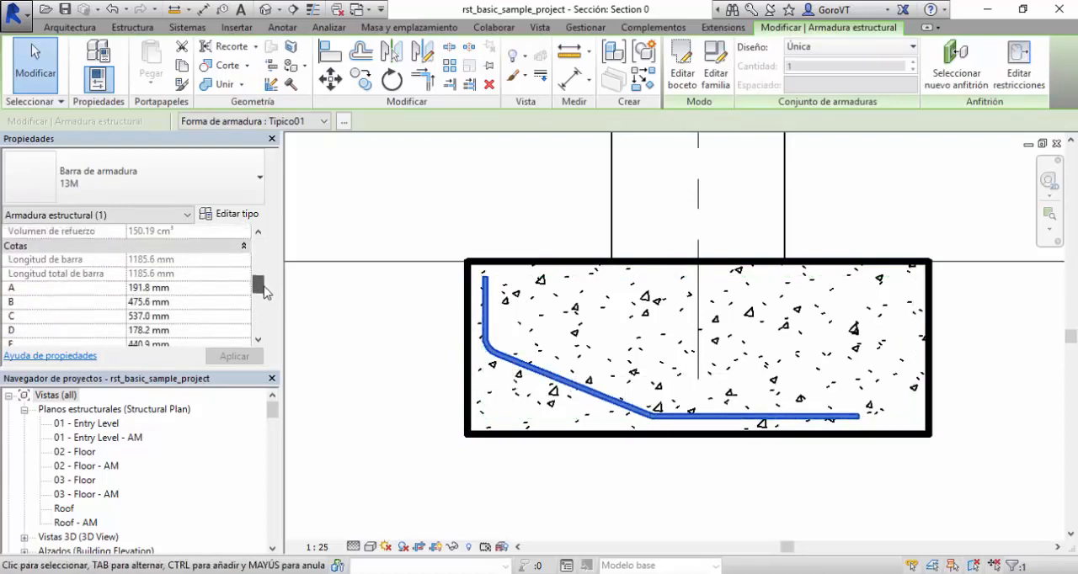
{"action": "left_click", "coordinate": [485, 308]}
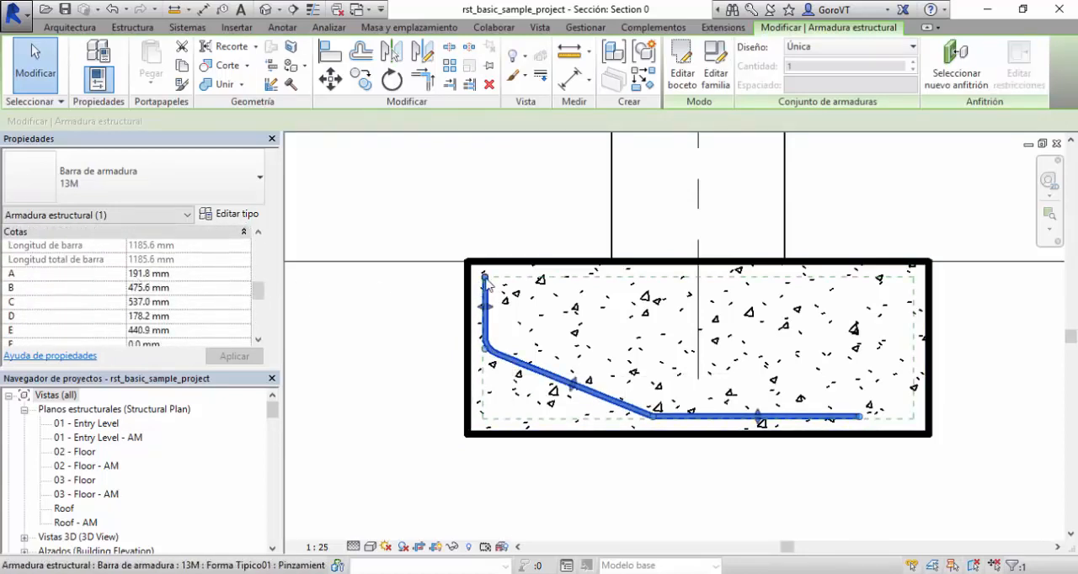
{"action": "left_click", "coordinate": [259, 325]}
{"action": "left_click", "coordinate": [259, 330]}
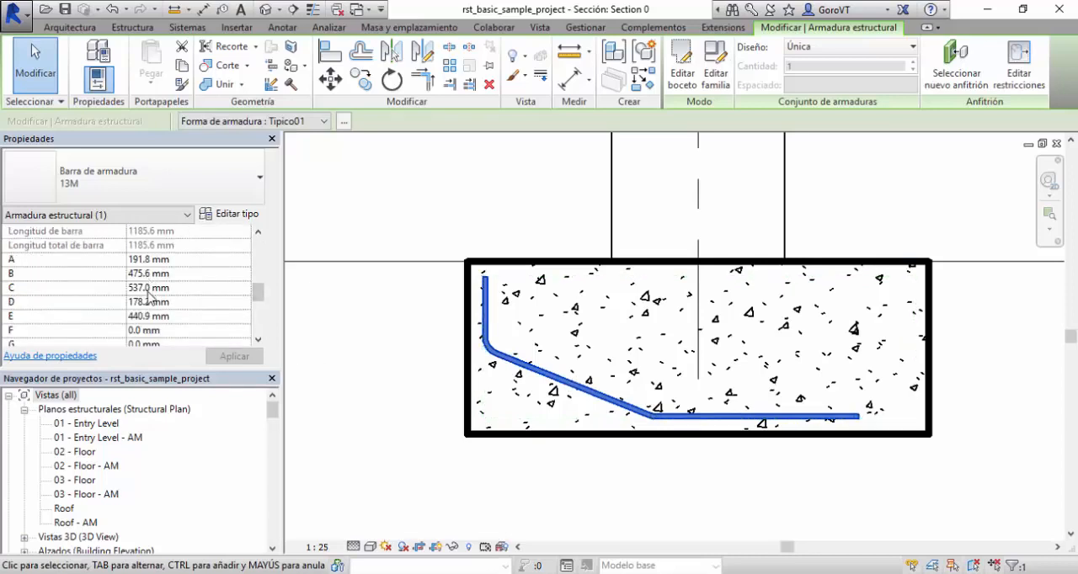
{"action": "left_click", "coordinate": [486, 306]}
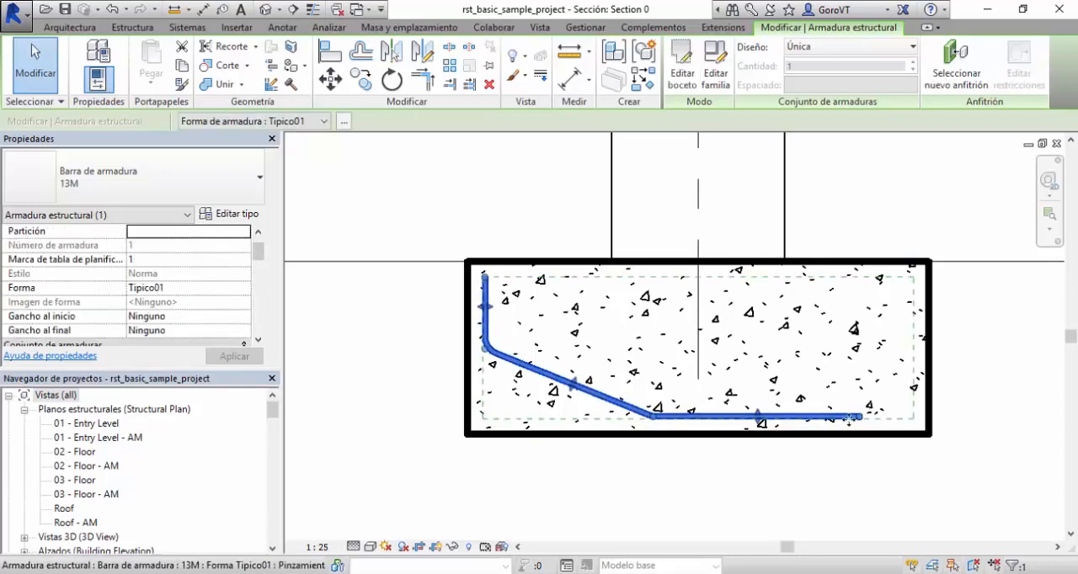
{"action": "left_click", "coordinate": [261, 336]}
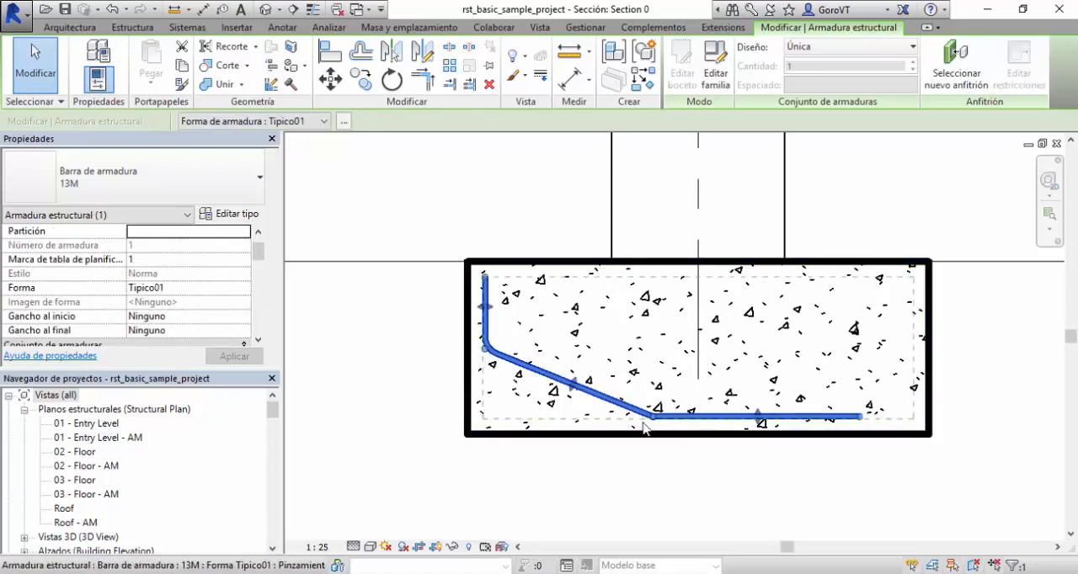
{"action": "left_click", "coordinate": [328, 436]}
Open the schedule Tabla de planificación de armaduras and compare its columns with the A to E shape diagram on the PowerPoint slide.
{"action": "left_click", "coordinate": [121, 452]}
{"action": "scroll", "coordinate": [113, 473], "scroll_direction": "down", "scroll_amount": 4}
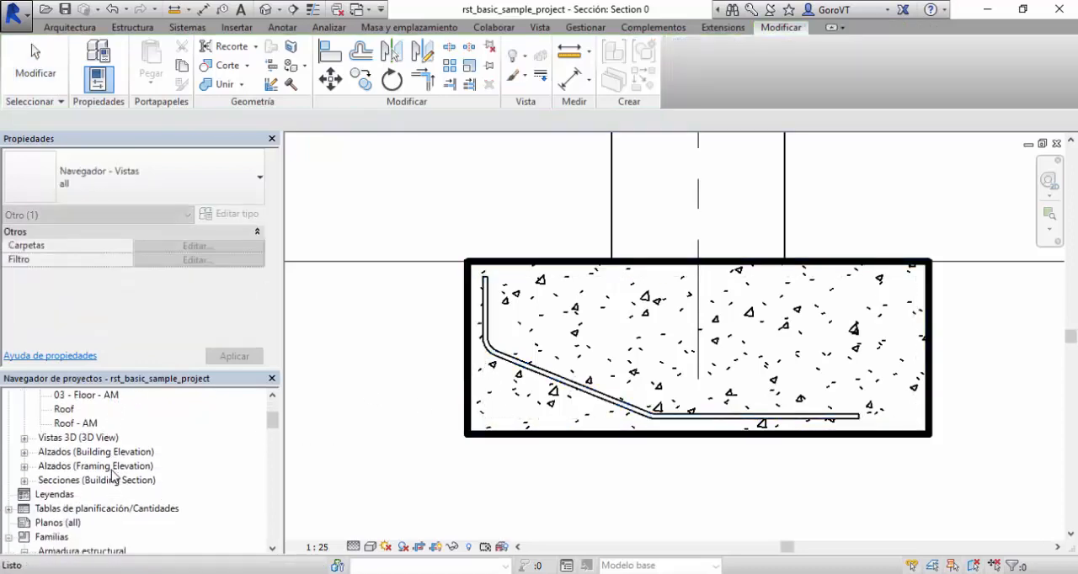
{"action": "double_click", "coordinate": [81, 454]}
{"action": "double_click", "coordinate": [76, 468]}
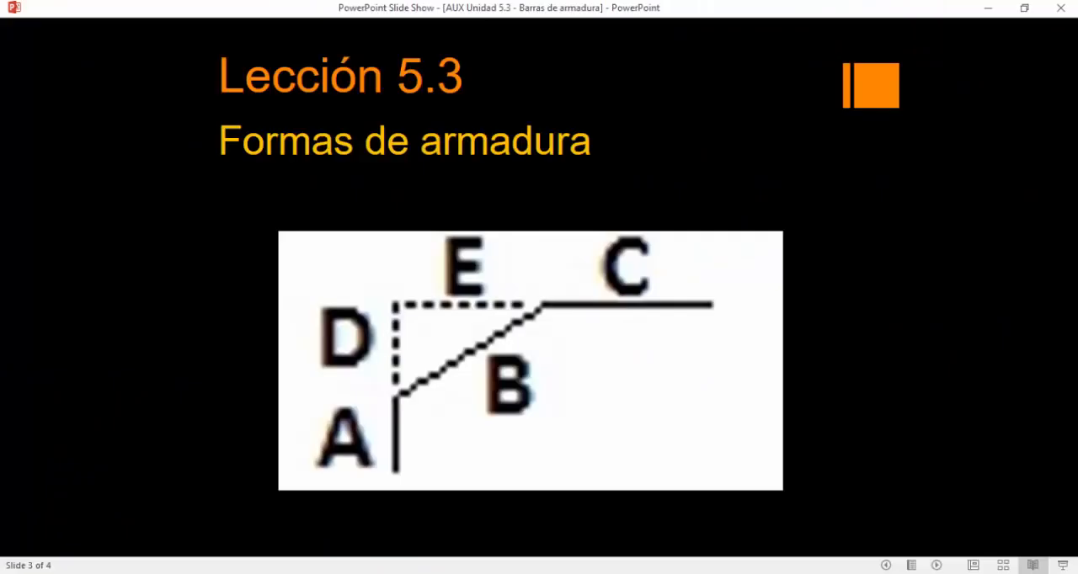
{"action": "left_click", "coordinate": [487, 308]}
{"action": "key", "text": "alt+Tab"}
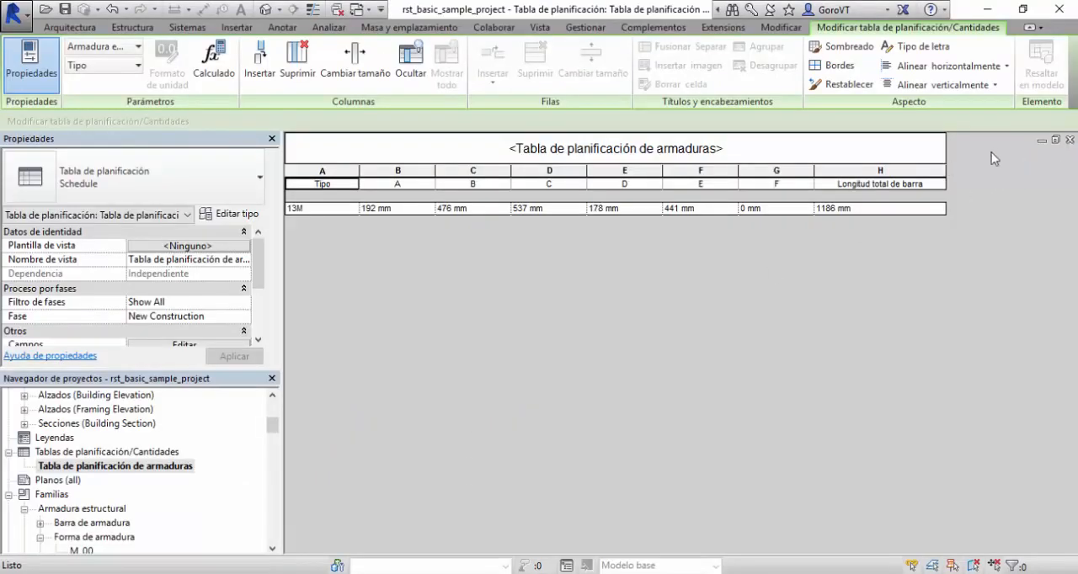
Minimize the rebar schedule to return to the footing section, and open the default 3D view.
{"action": "left_click", "coordinate": [1041, 142]}
{"action": "left_click", "coordinate": [933, 170]}
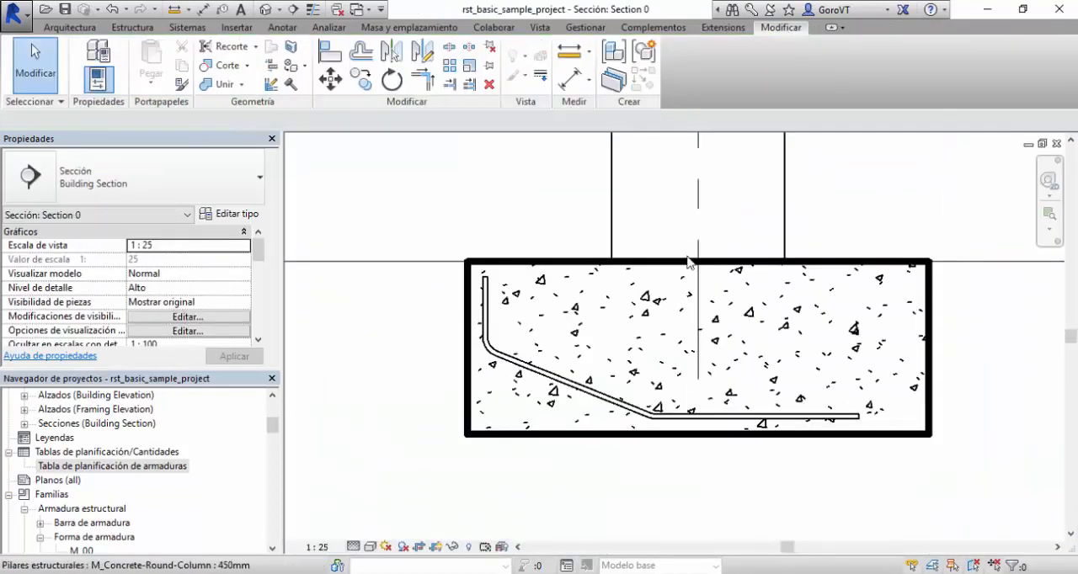
{"action": "middle_click_drag", "start_coordinate": [741, 229], "coordinate": [748, 216]}
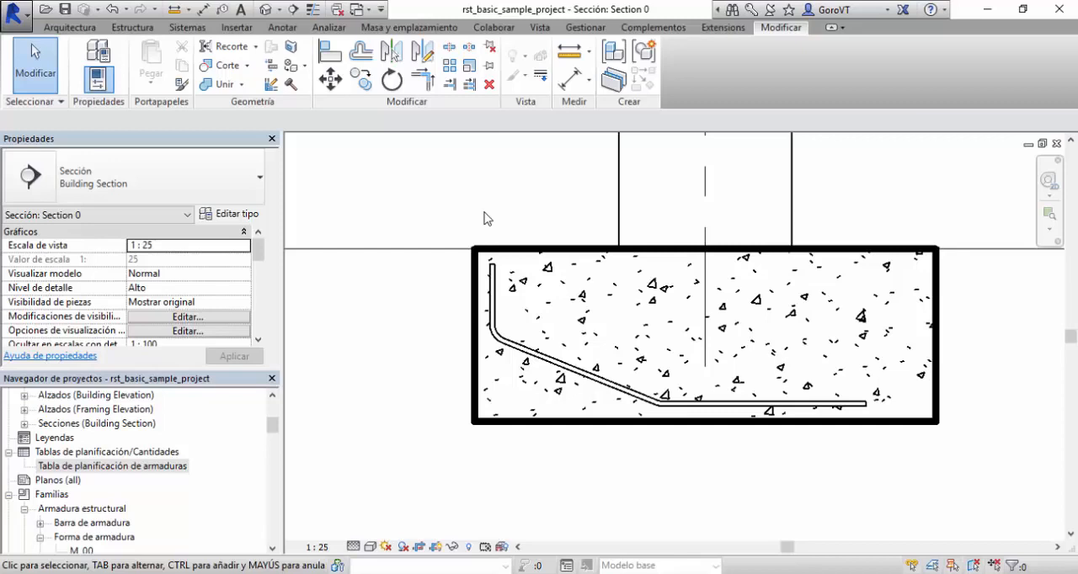
{"action": "left_click", "coordinate": [266, 9]}
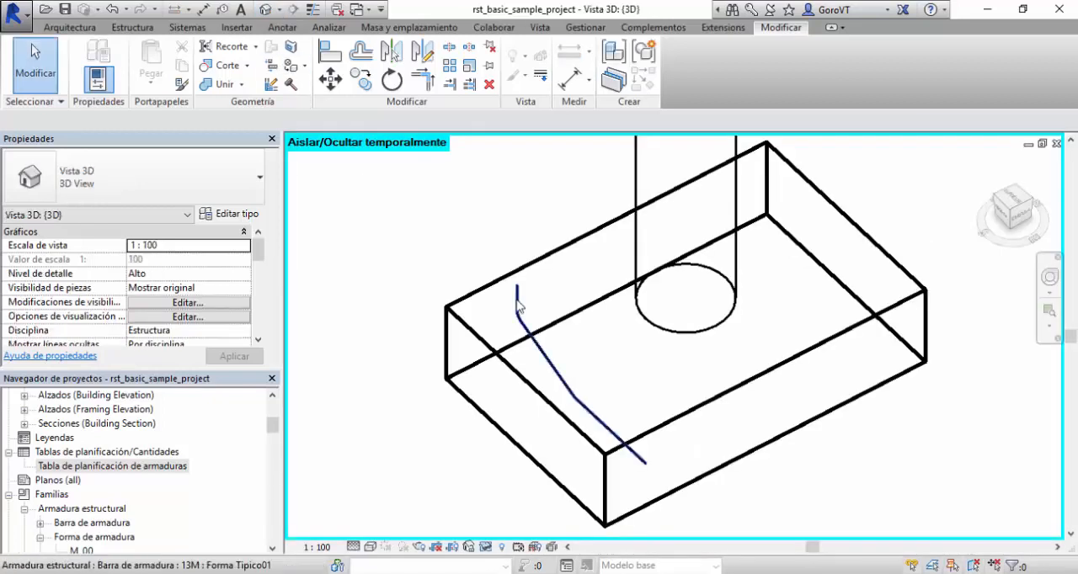
Set the layout rule of the Tipico01 bar in the footing to Espaciado libre mínimo and deselect it.
{"action": "left_click", "coordinate": [517, 305]}
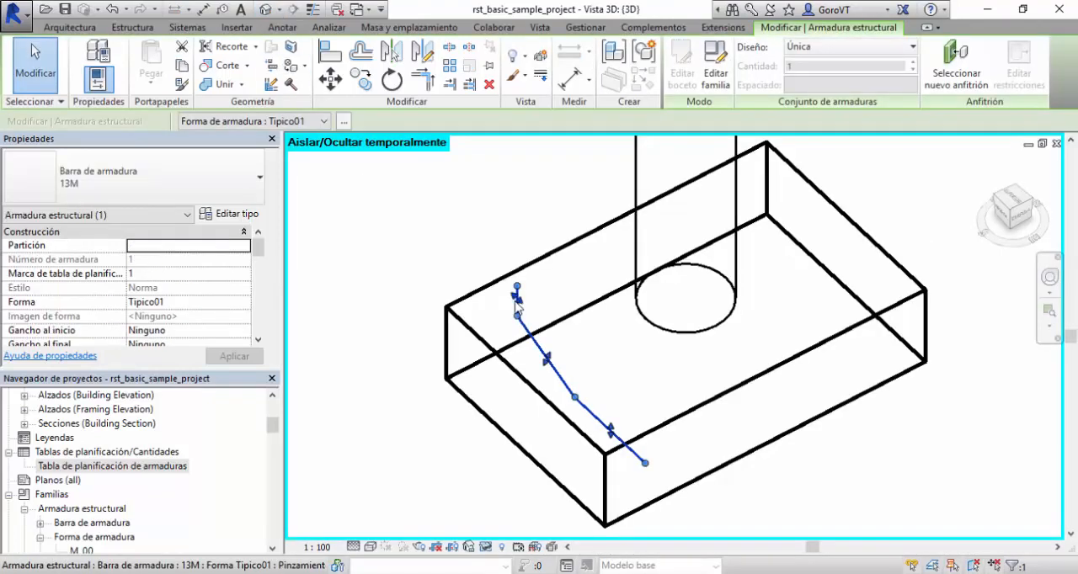
{"action": "left_click", "coordinate": [850, 51]}
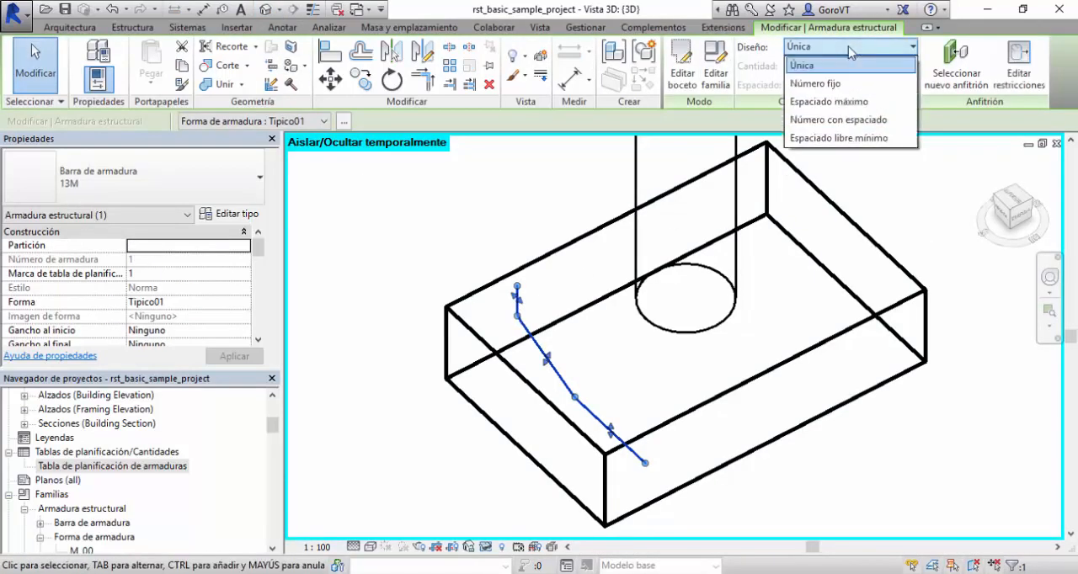
{"action": "left_click", "coordinate": [848, 138]}
{"action": "left_click", "coordinate": [413, 229]}
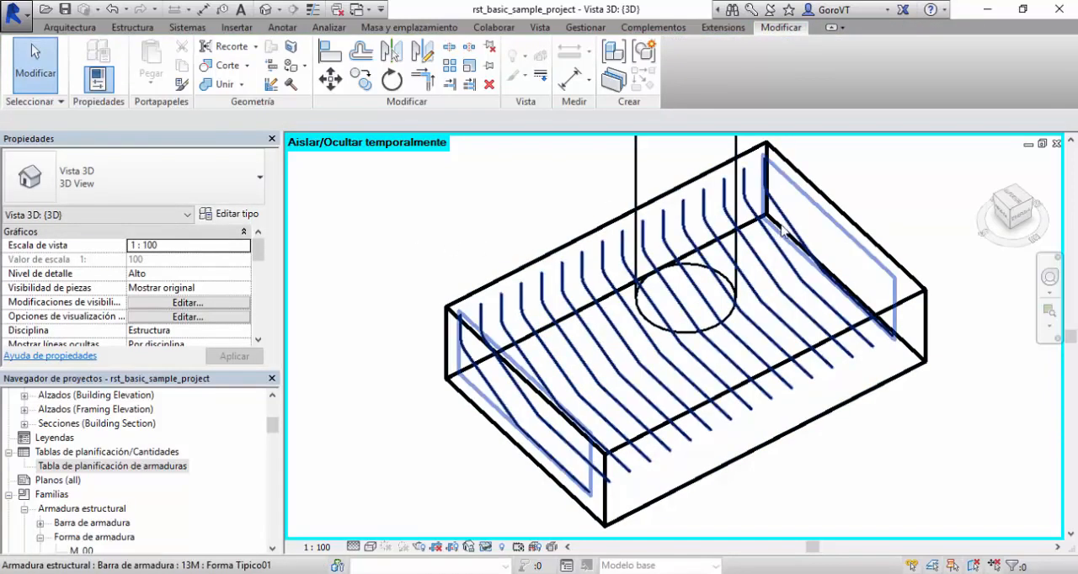
Change the rectangular footing's type to 2400 x 1800 x 450mm and deselect it.
{"action": "scroll", "coordinate": [791, 229], "scroll_direction": "down", "scroll_amount": 2}
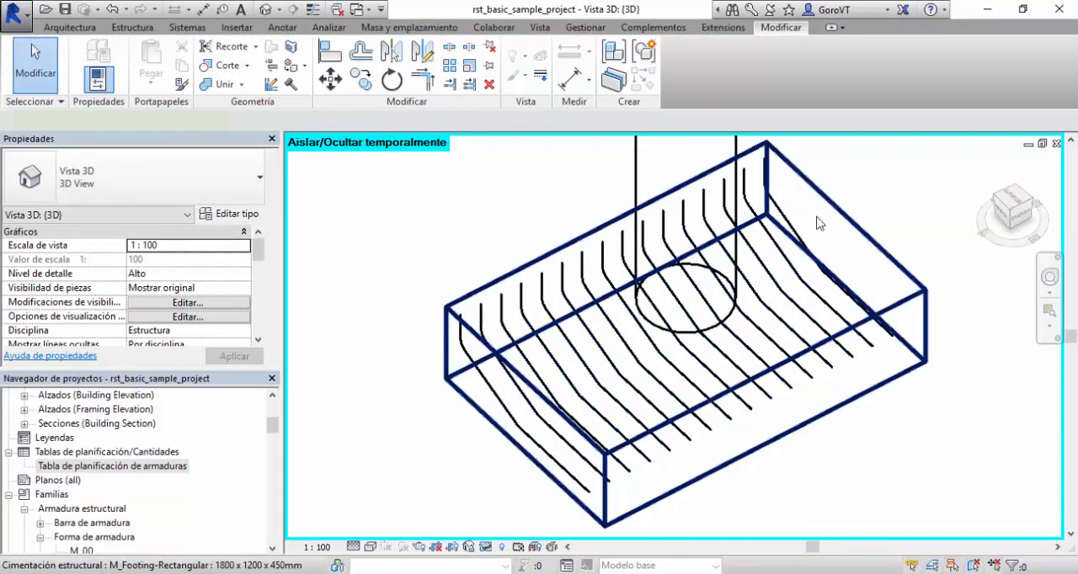
{"action": "left_click", "coordinate": [799, 293]}
{"action": "left_click", "coordinate": [132, 179]}
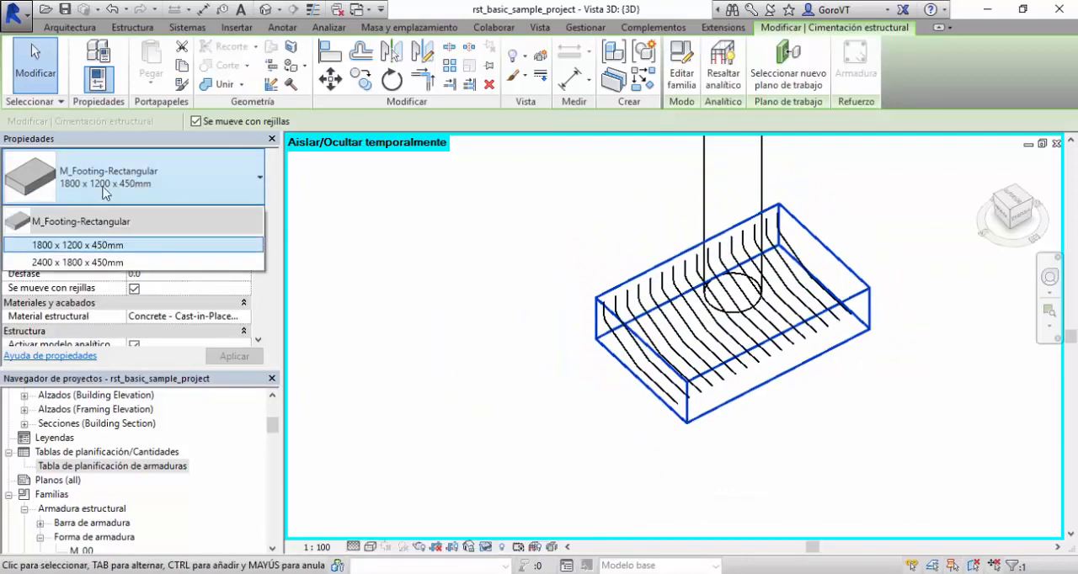
{"action": "left_click", "coordinate": [87, 263]}
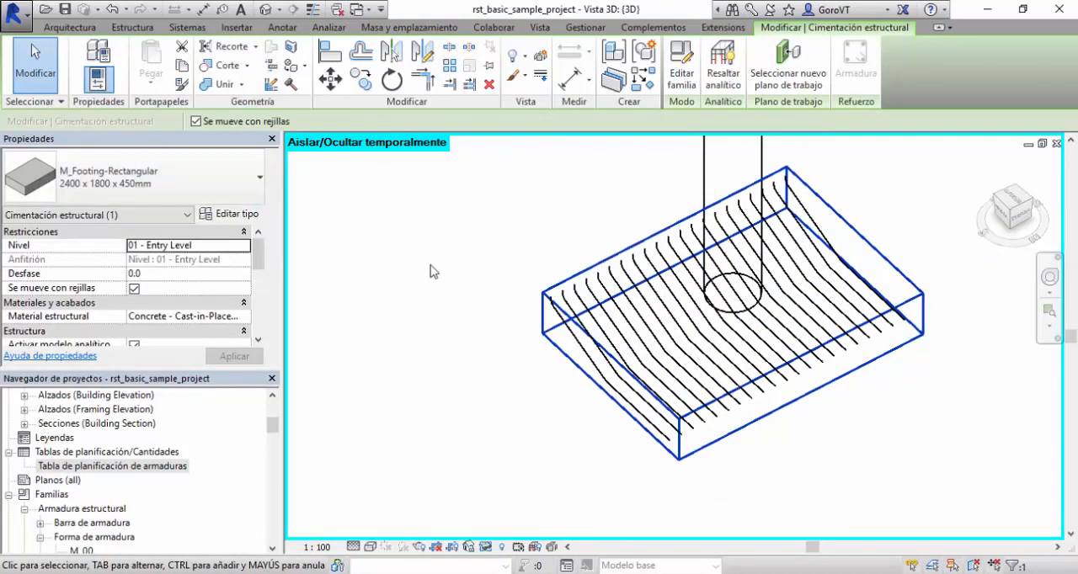
{"action": "left_click", "coordinate": [487, 278]}
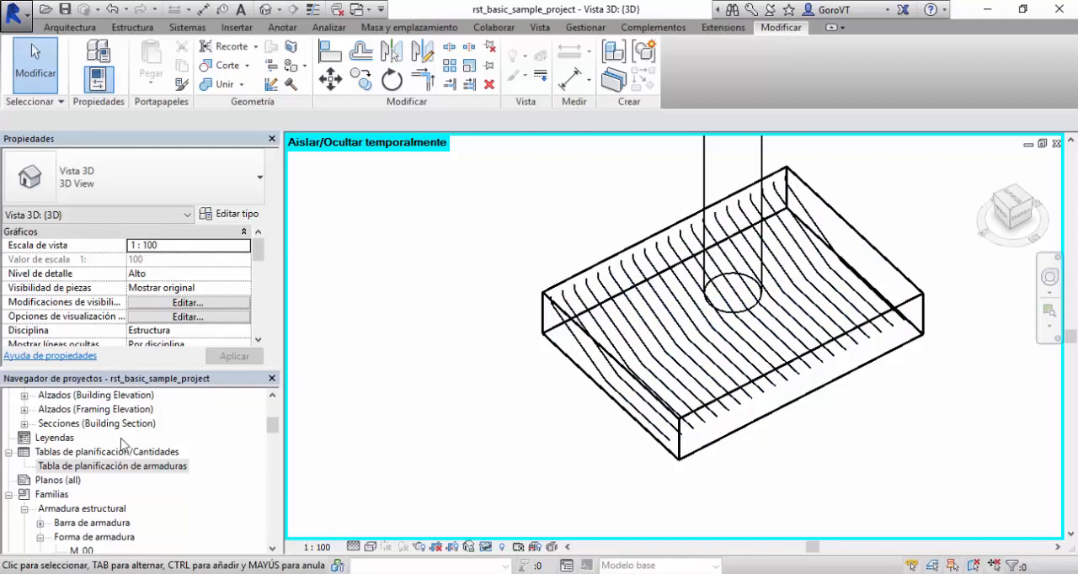
Find the building sections among the project views and open Section 0.
{"action": "left_click_drag", "start_coordinate": [272, 427], "coordinate": [273, 409]}
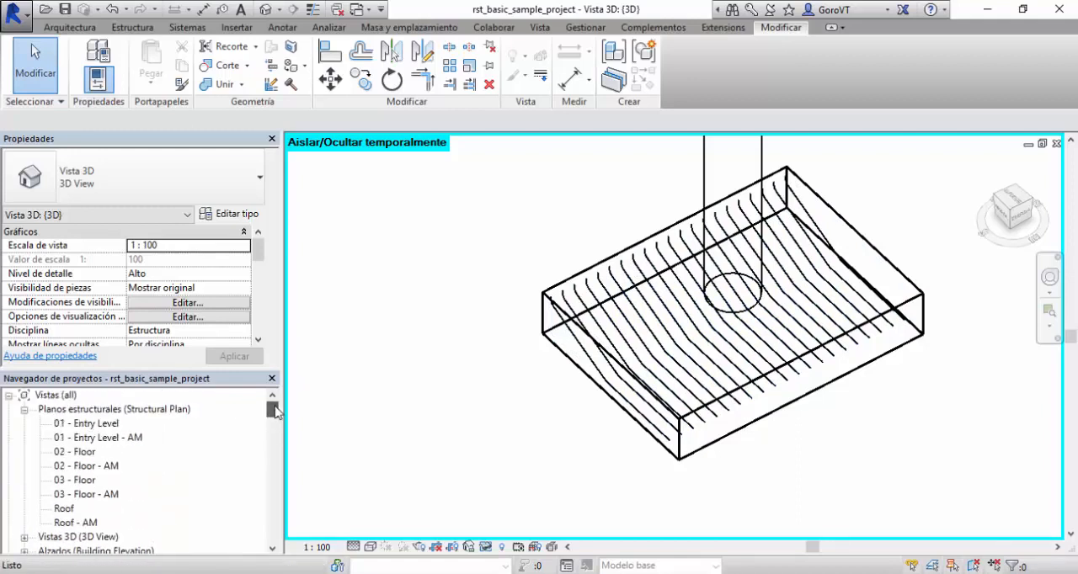
{"action": "left_click", "coordinate": [87, 495]}
{"action": "scroll", "coordinate": [86, 499], "scroll_direction": "down", "scroll_amount": 2}
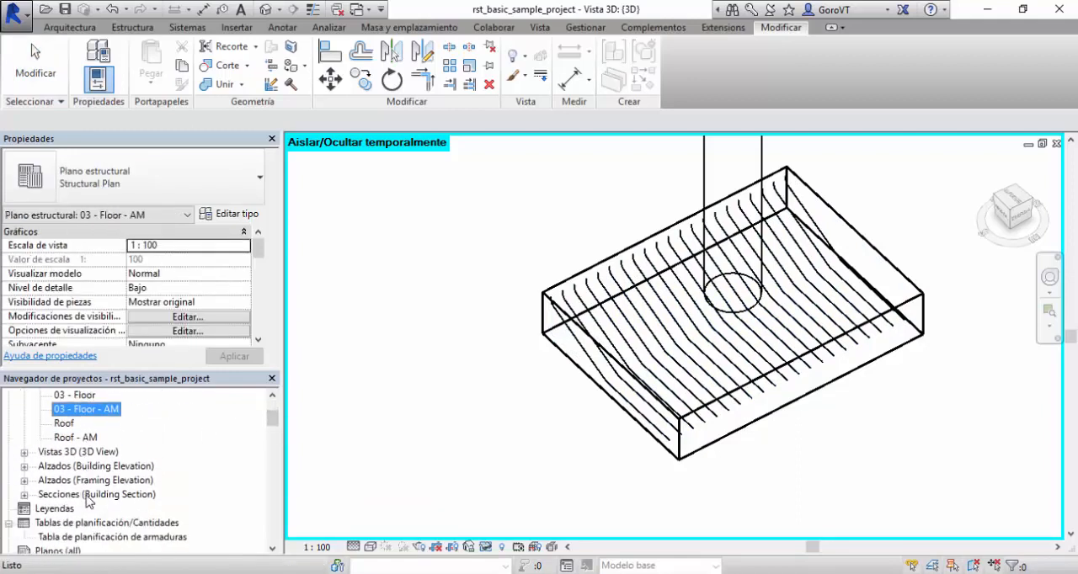
{"action": "double_click", "coordinate": [68, 497]}
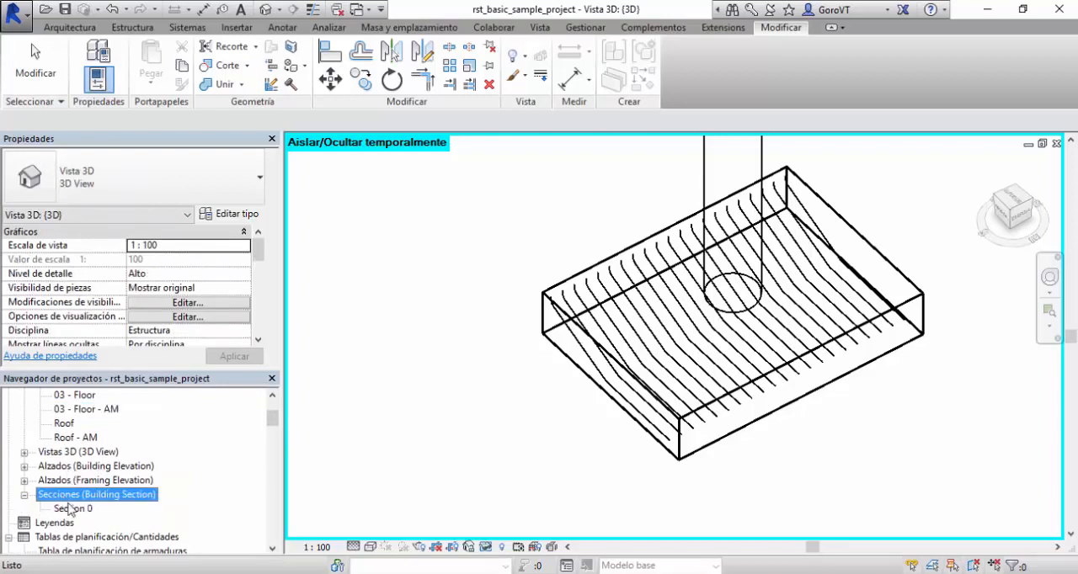
{"action": "double_click", "coordinate": [72, 509]}
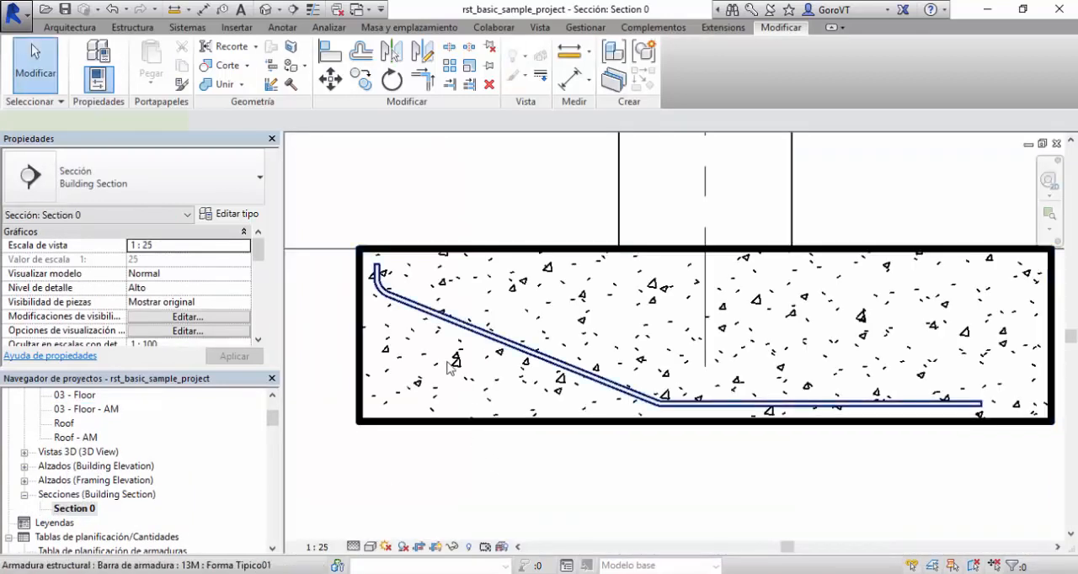
Move the Tipico01 bar's inclined segment down, making the vertical leg about 178 mm long, and examine its A to E dimensions.
{"action": "left_click", "coordinate": [452, 368]}
{"action": "left_click_drag", "start_coordinate": [515, 349], "coordinate": [498, 396]}
{"action": "scroll", "coordinate": [253, 289], "scroll_direction": "down", "scroll_amount": 3}
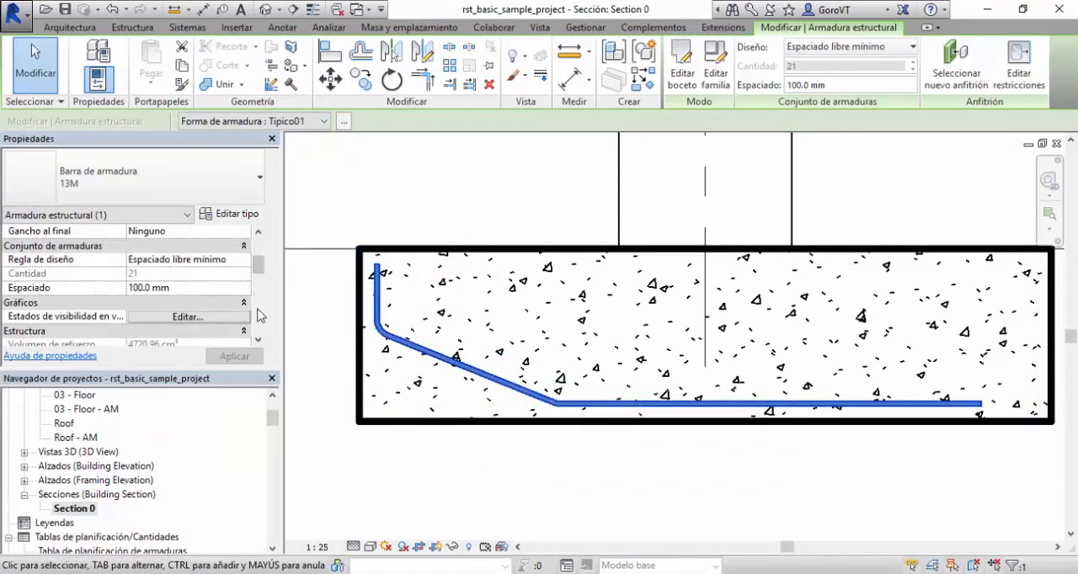
{"action": "scroll", "coordinate": [258, 315], "scroll_direction": "down", "scroll_amount": 5}
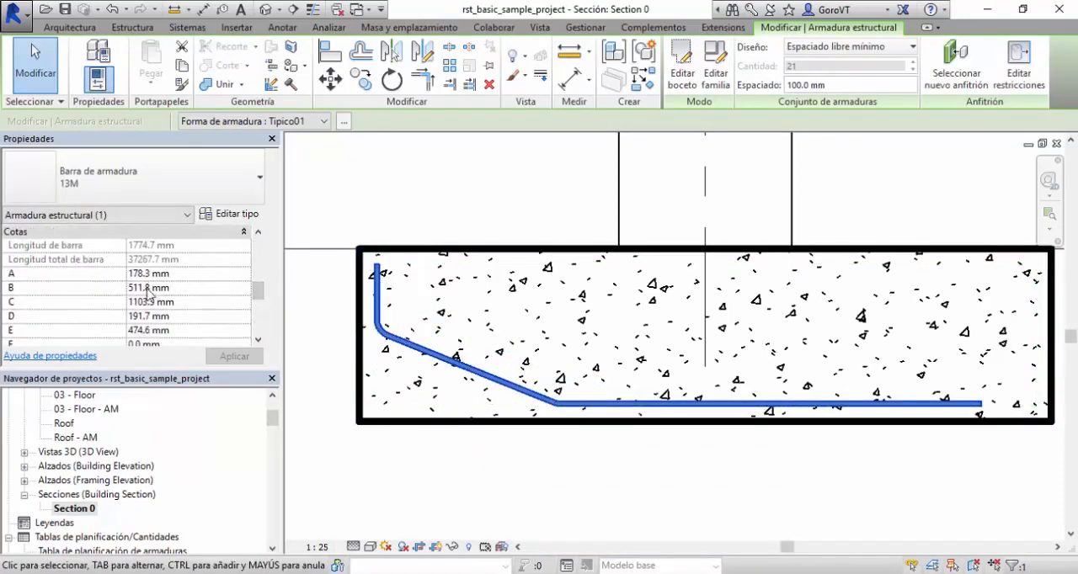
{"action": "left_click", "coordinate": [389, 333]}
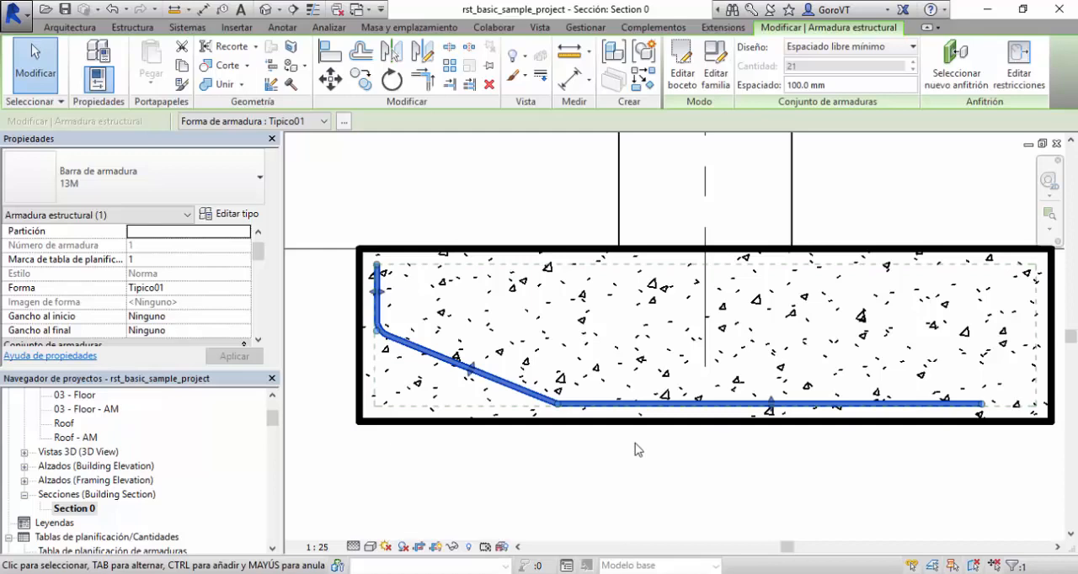
{"action": "middle_click_drag", "start_coordinate": [498, 470], "coordinate": [474, 458]}
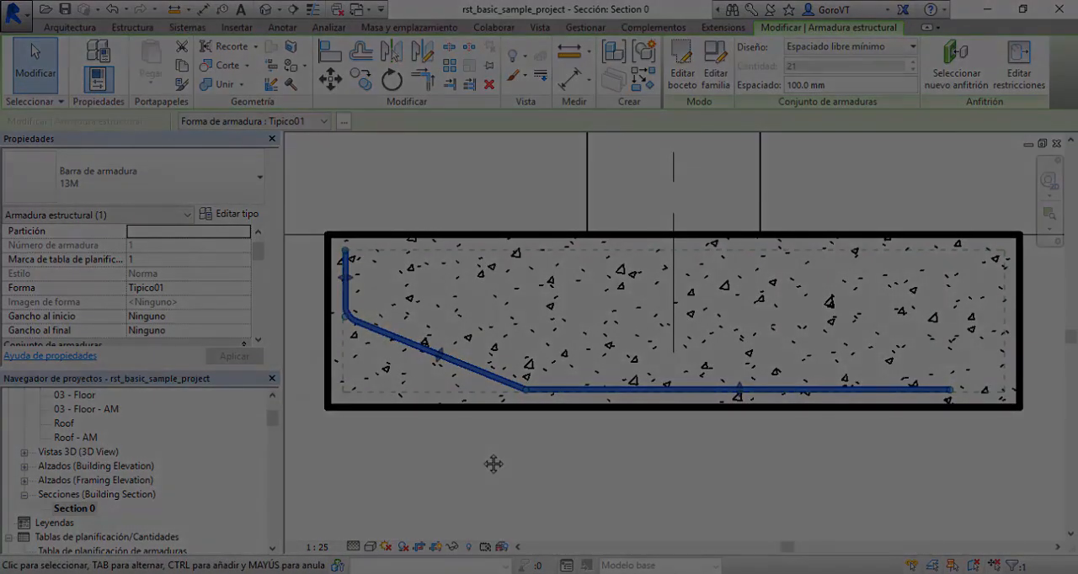